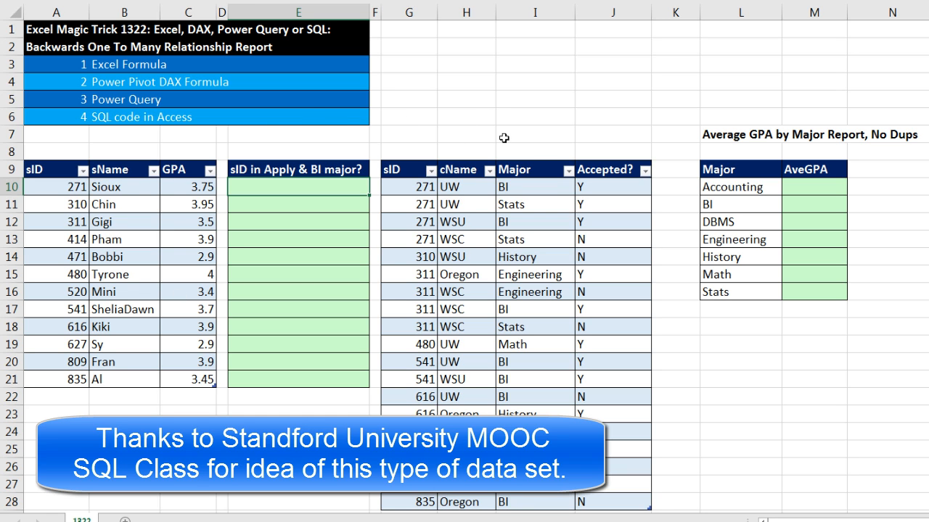
Examine the application rows for sID 271, in particular the two rows with the BI major
drag(403, 188, 618, 243)
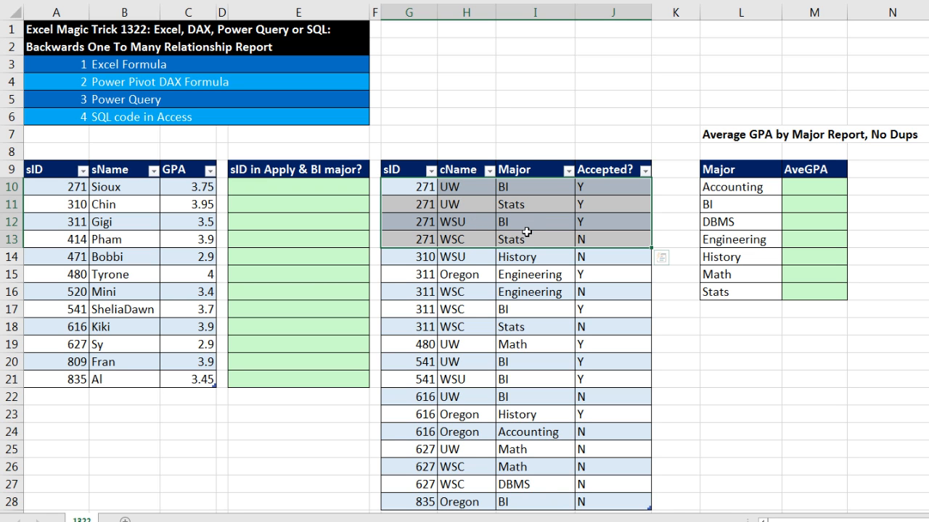
click(804, 207)
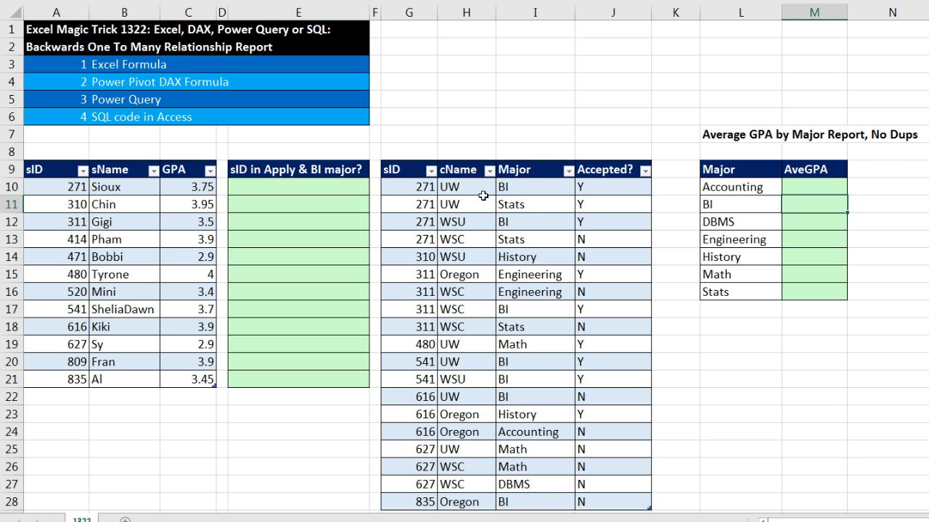
click(421, 186)
drag(421, 186, 607, 187)
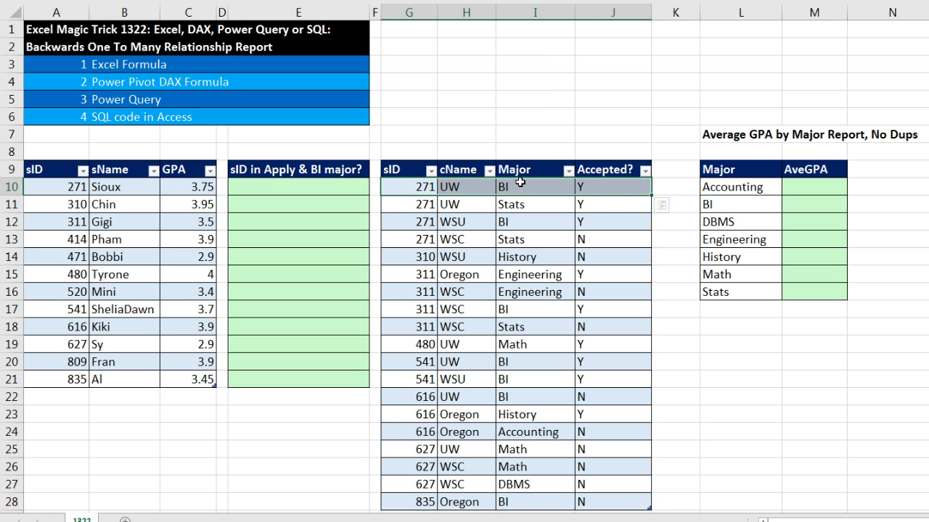
drag(398, 225, 613, 222)
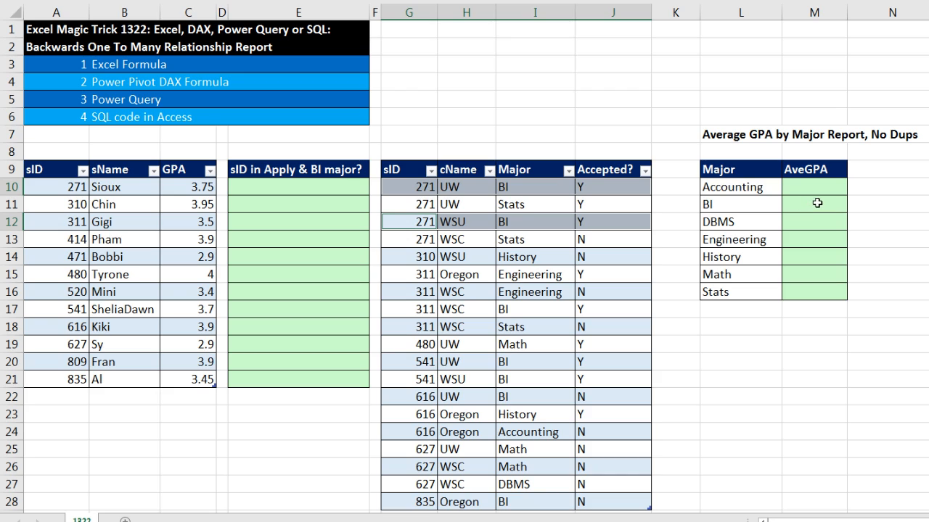
Enter =AVERAGE(C10,C12,C17:C18,C21) in cell O11 to average the GPA of each BI applicant once
click(885, 225)
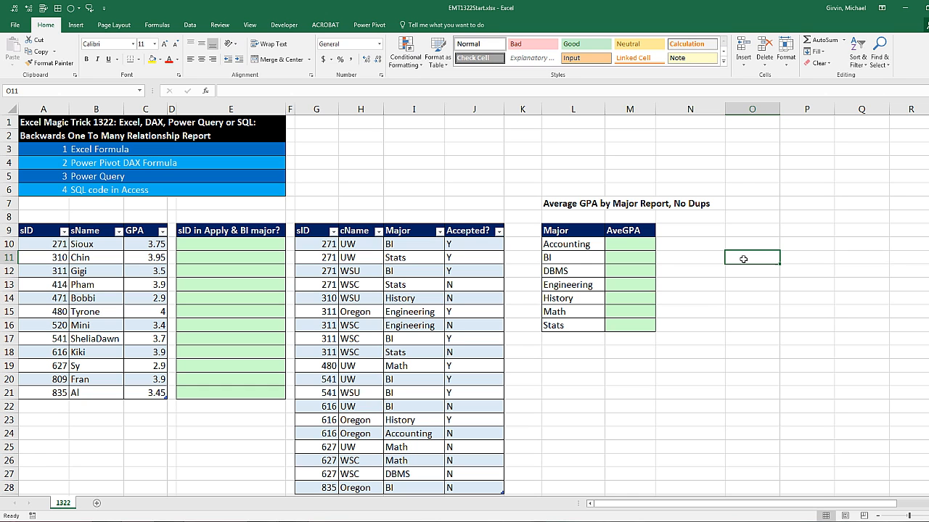
text(=AVEDEV()
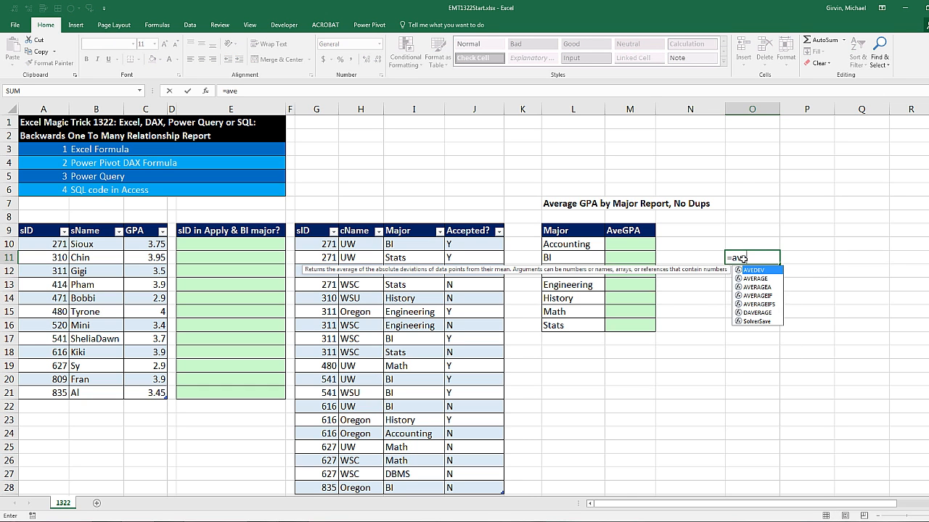
key(BackSpace)
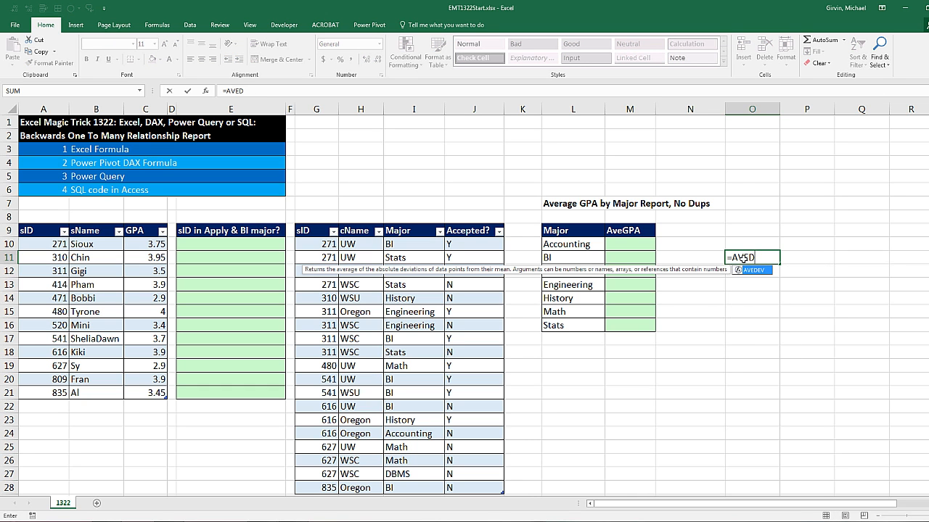
key(BackSpace)
key(BackSpace)
text(ERAGE()
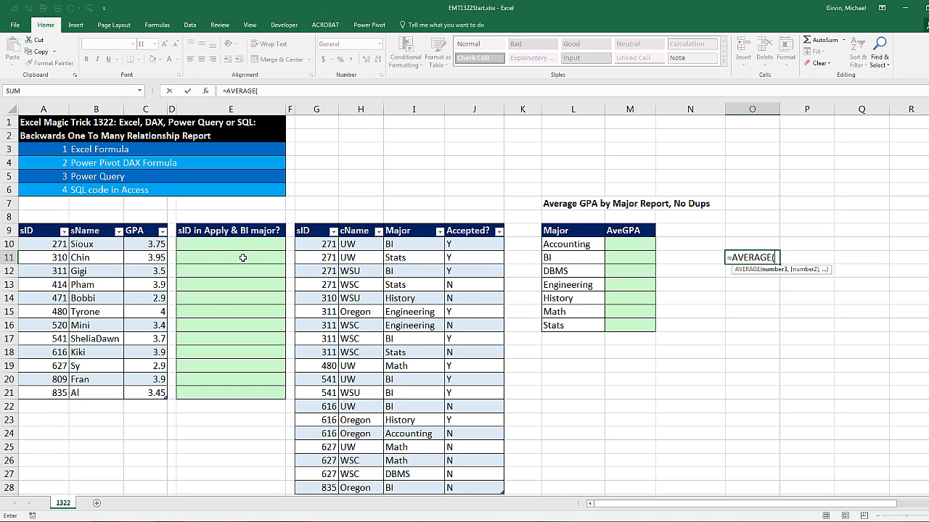
click(138, 249)
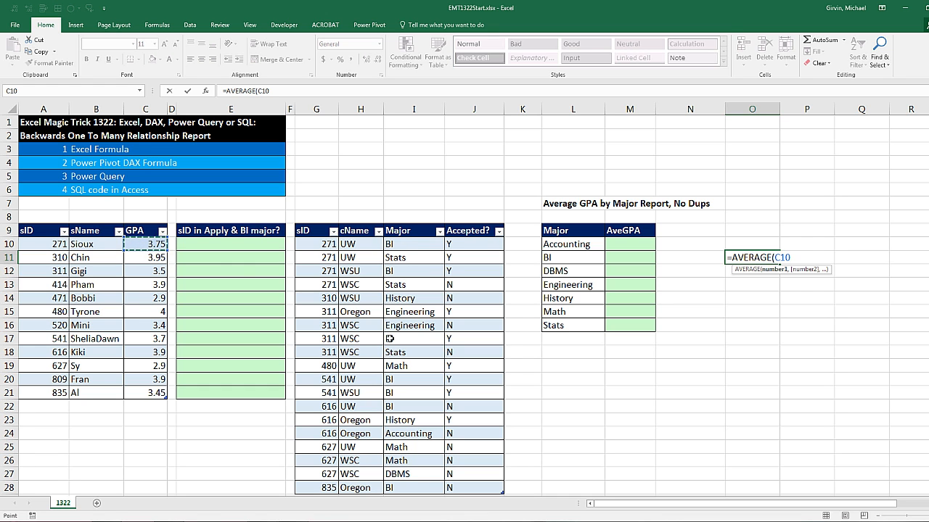
key(ctrl)
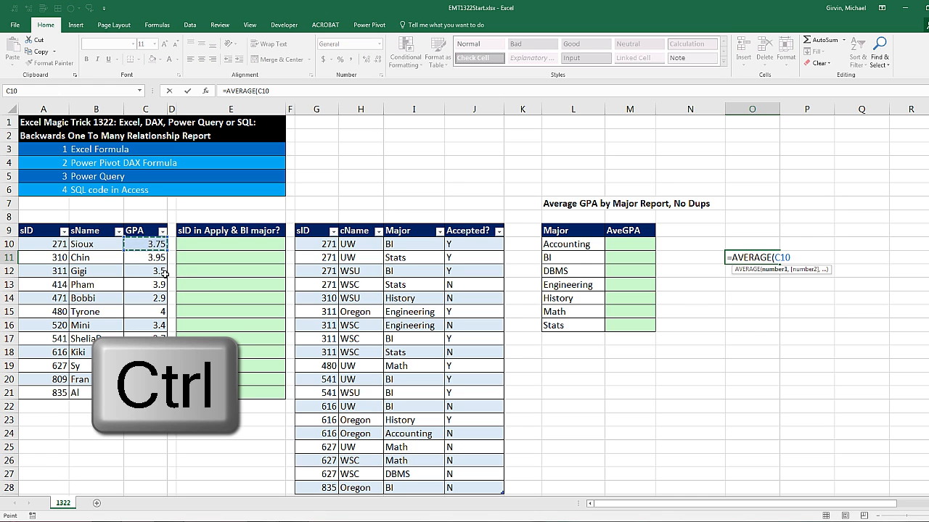
ctrl+click(150, 273)
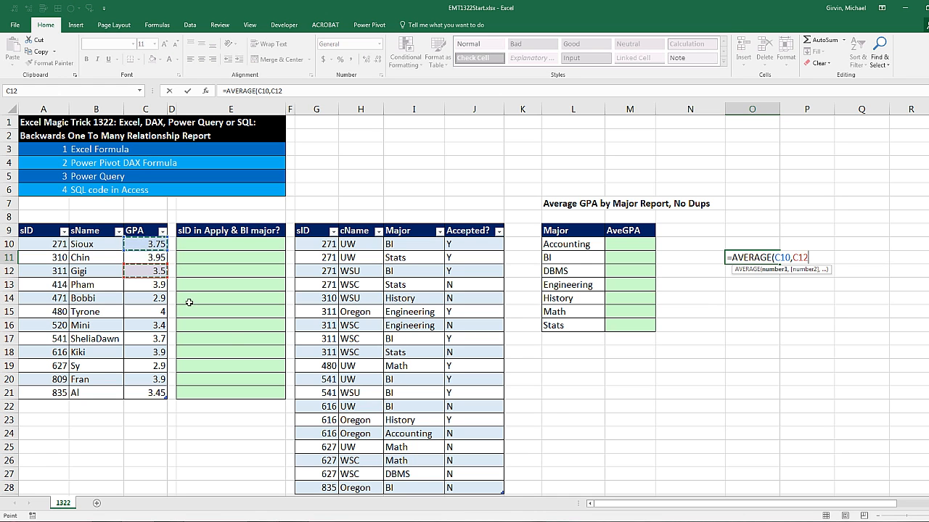
ctrl+click(148, 338)
drag(148, 339, 146, 352)
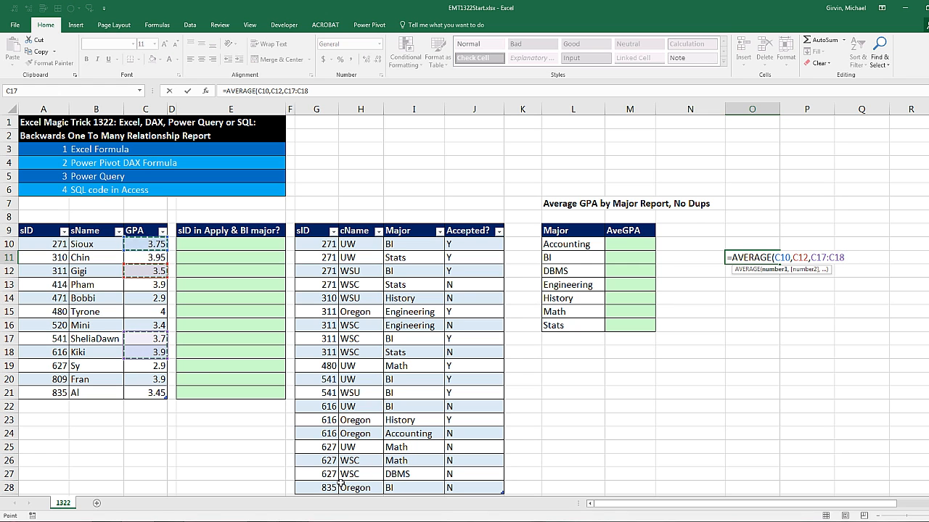
ctrl+click(151, 392)
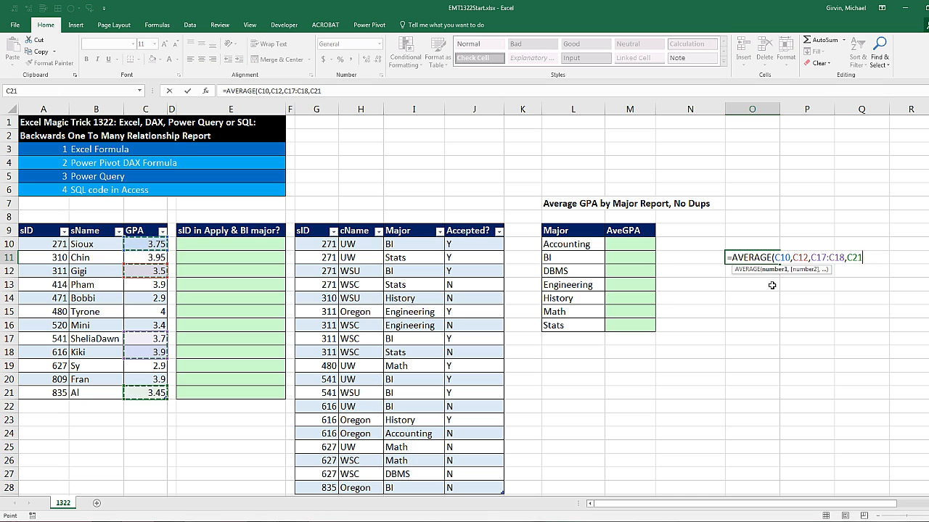
key(Return)
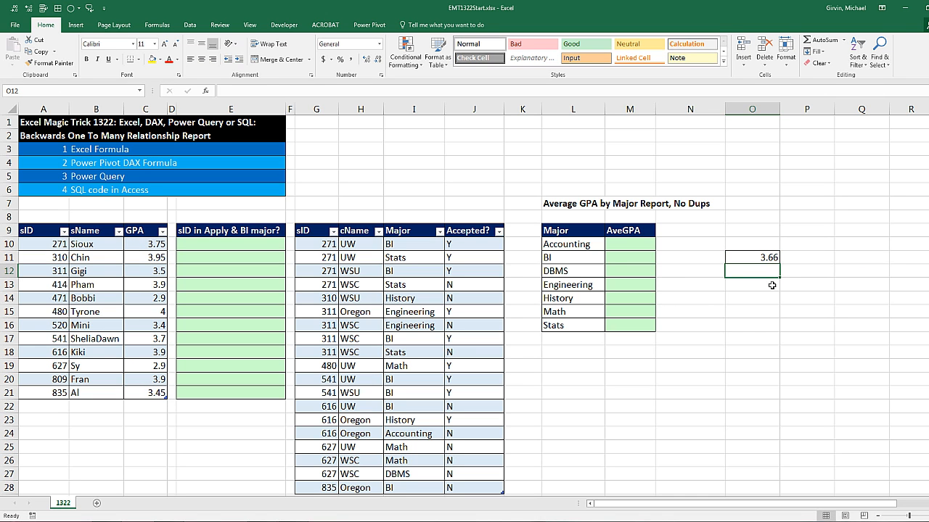
Try the formula =AVERAGEIFS(Students[GPA],Applications[Major],L11) in cell M11 for the BI major's average GPA
click(616, 255)
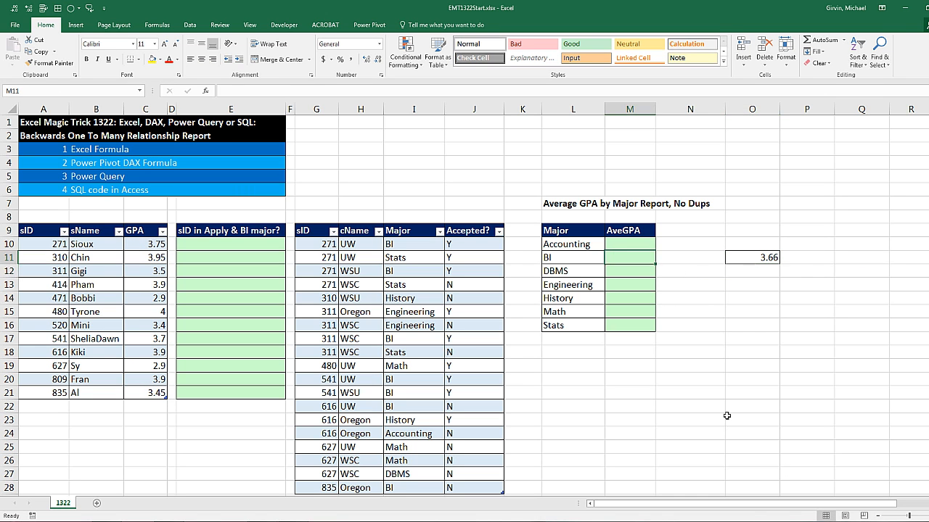
key(shift+Down)
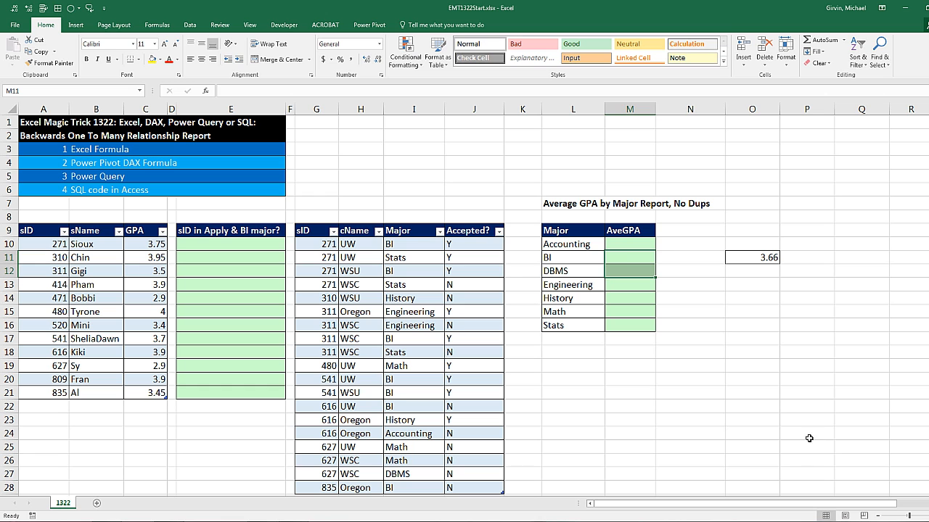
click(623, 255)
text(=aver)
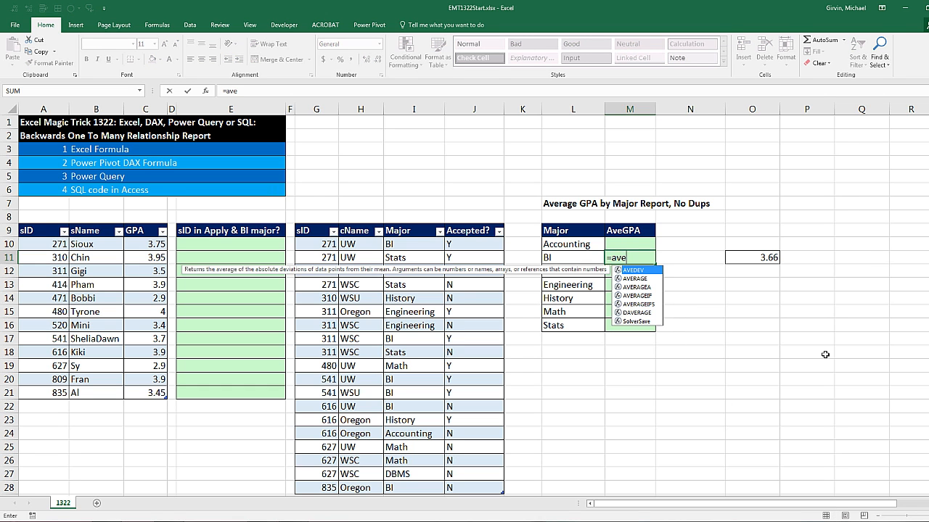
key(Down)
key(Down)
key(Down)
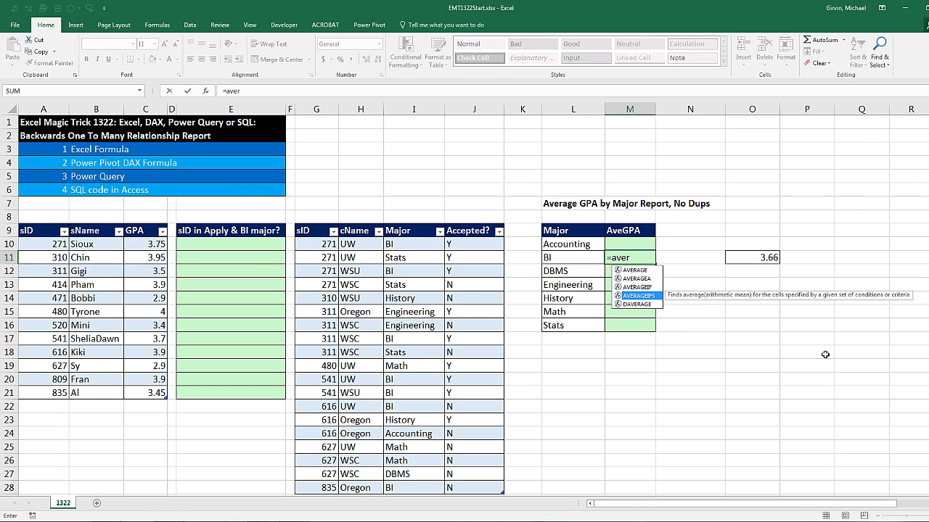
key(Tab)
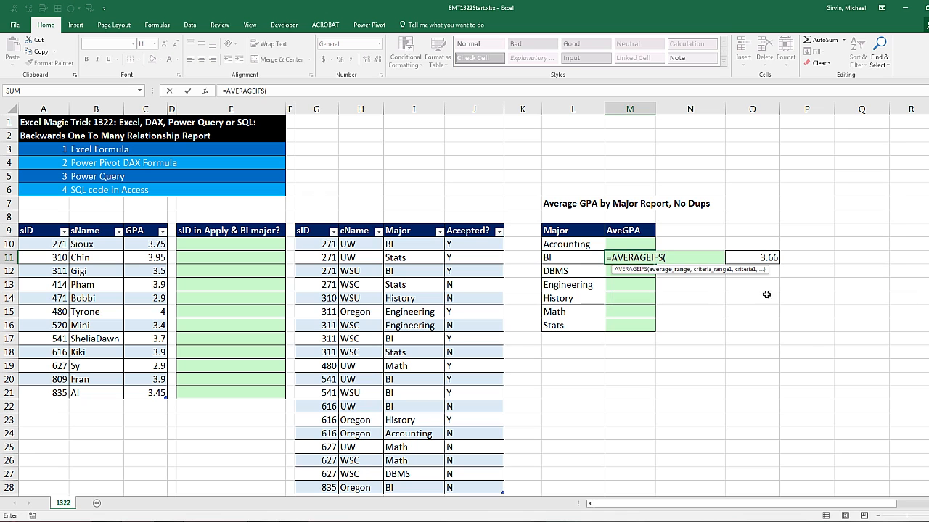
click(134, 245)
drag(143, 263, 152, 392)
text(,)
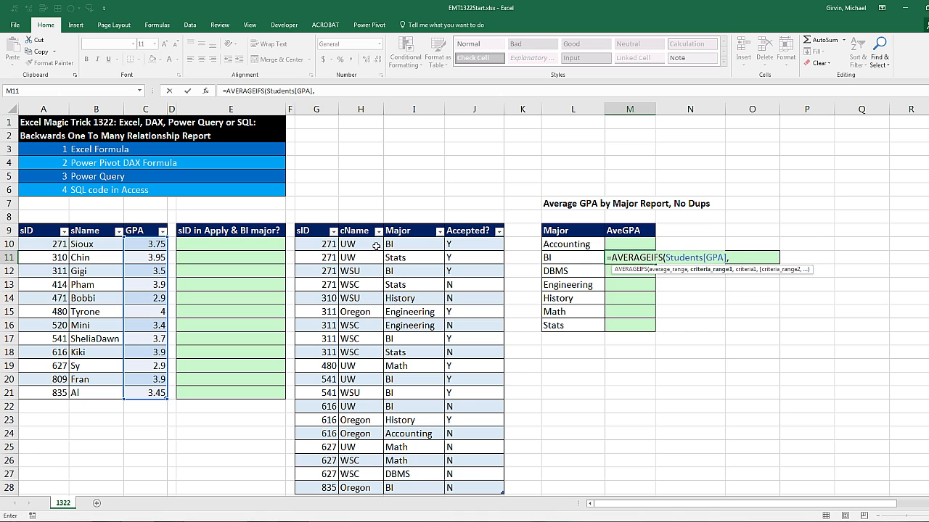
drag(399, 247, 413, 487)
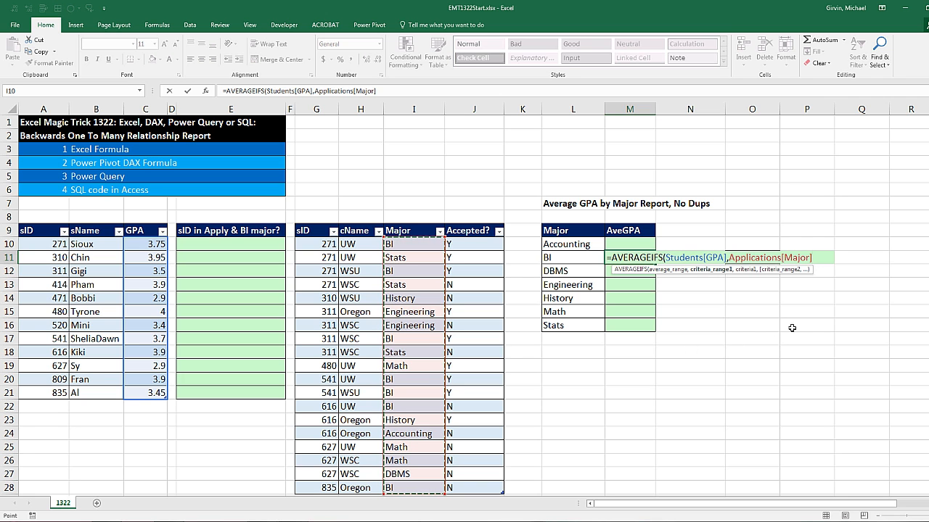
text(,)
click(598, 258)
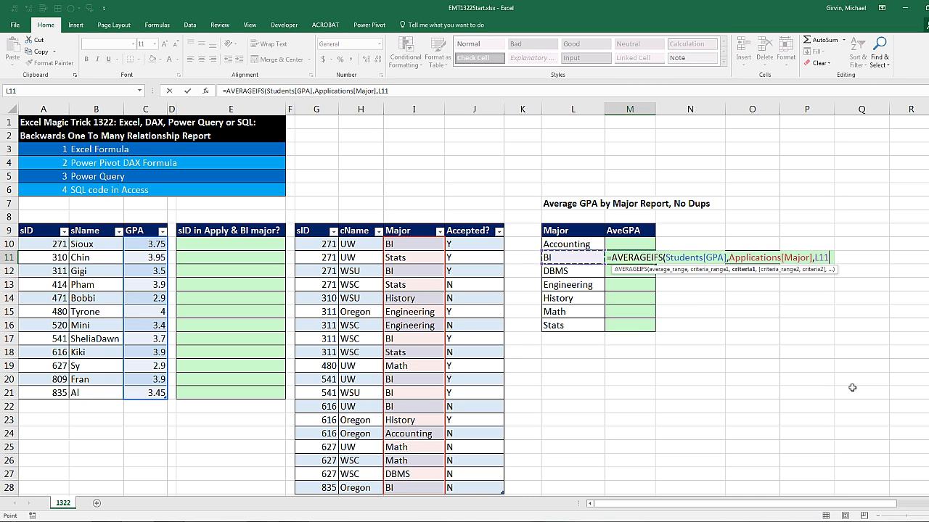
key(ctrl+Return)
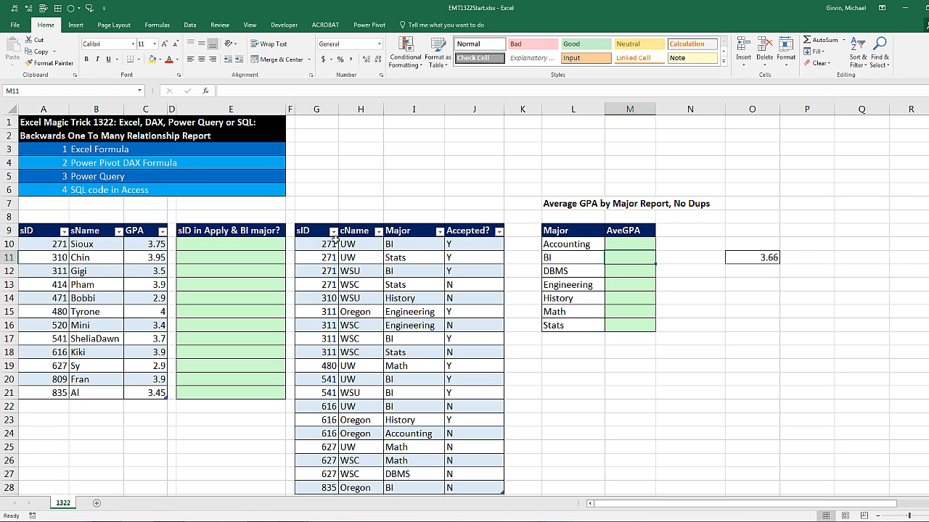
Go through the "sID in Apply & BI major?" column from E10 to E16 and compare it with the student IDs
click(230, 245)
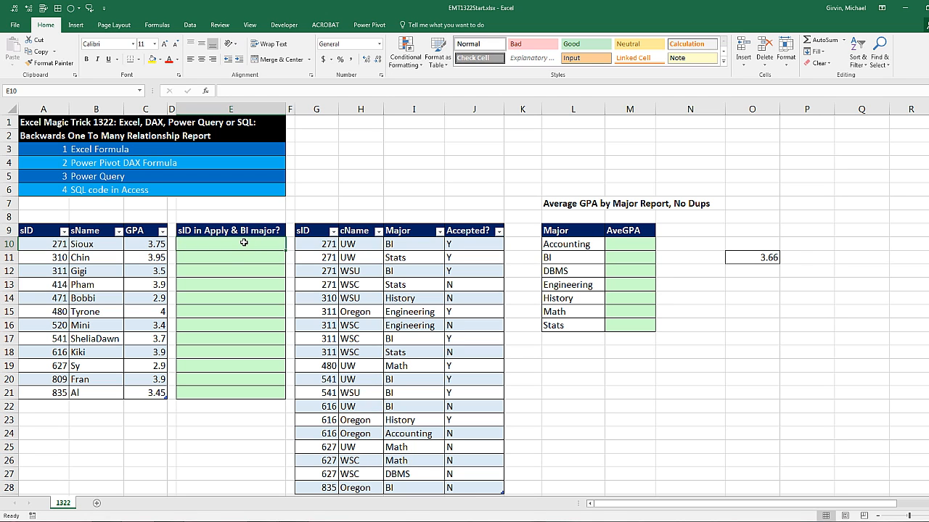
click(212, 257)
click(204, 272)
click(205, 285)
click(206, 302)
click(209, 324)
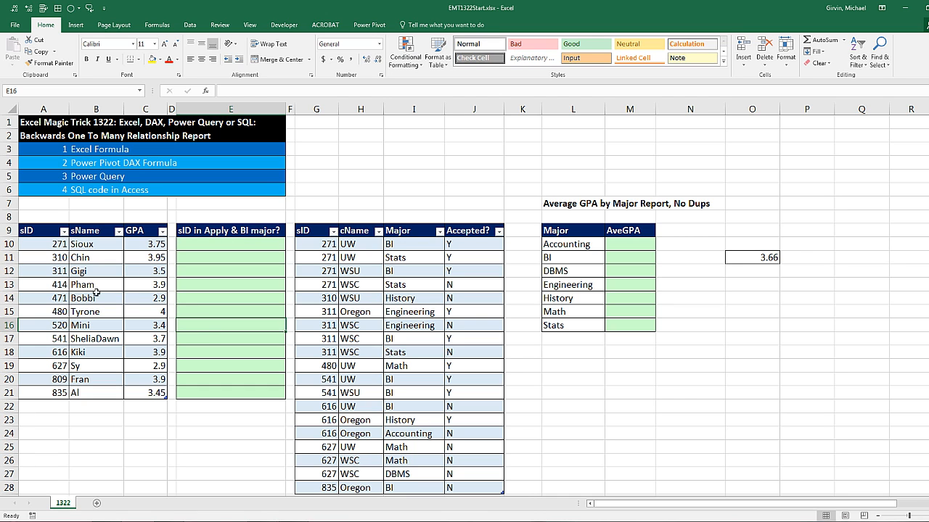
click(54, 325)
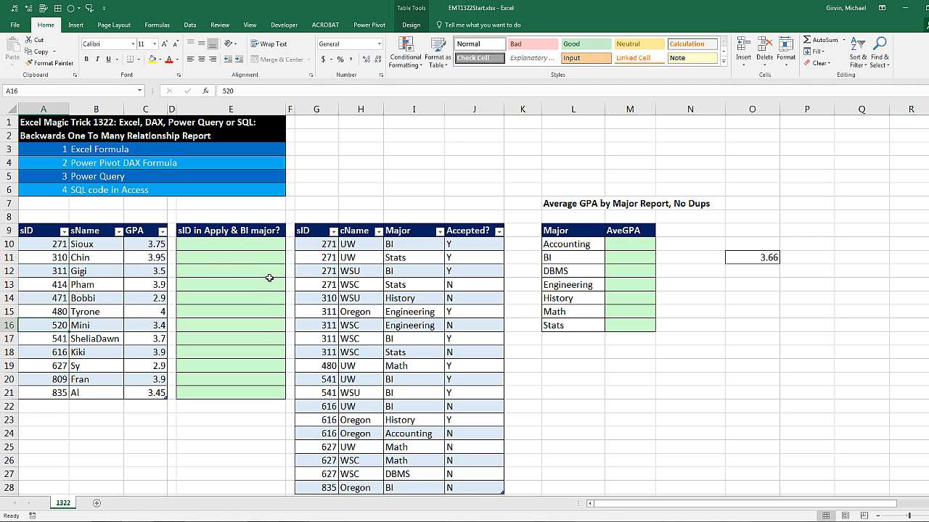
click(217, 249)
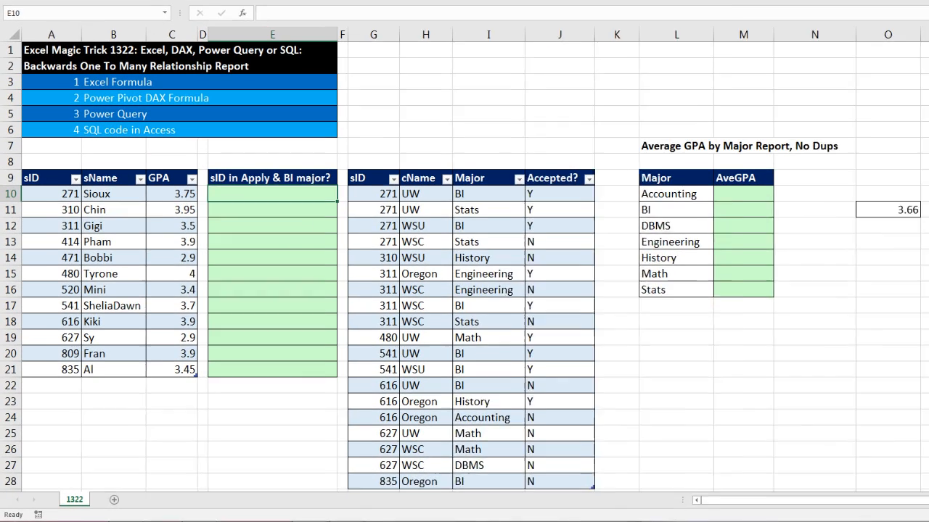
text(=)
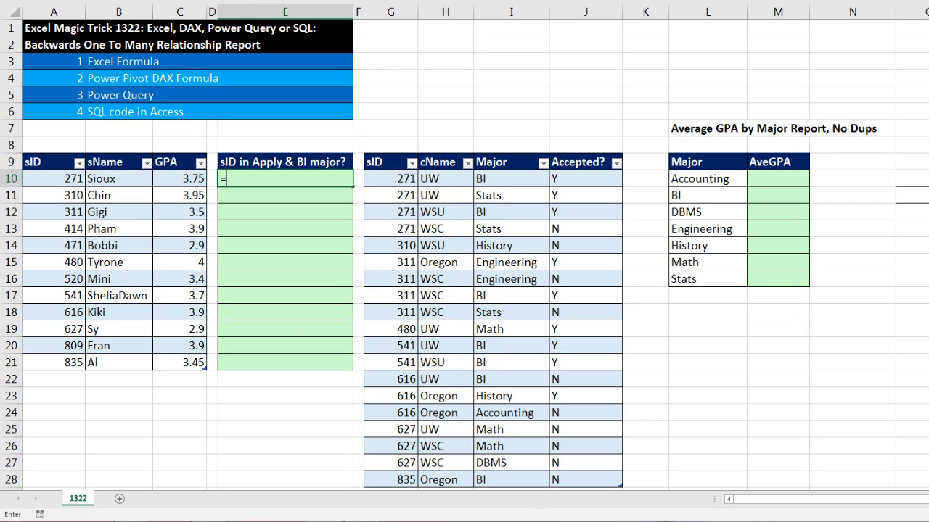
text(countifs)
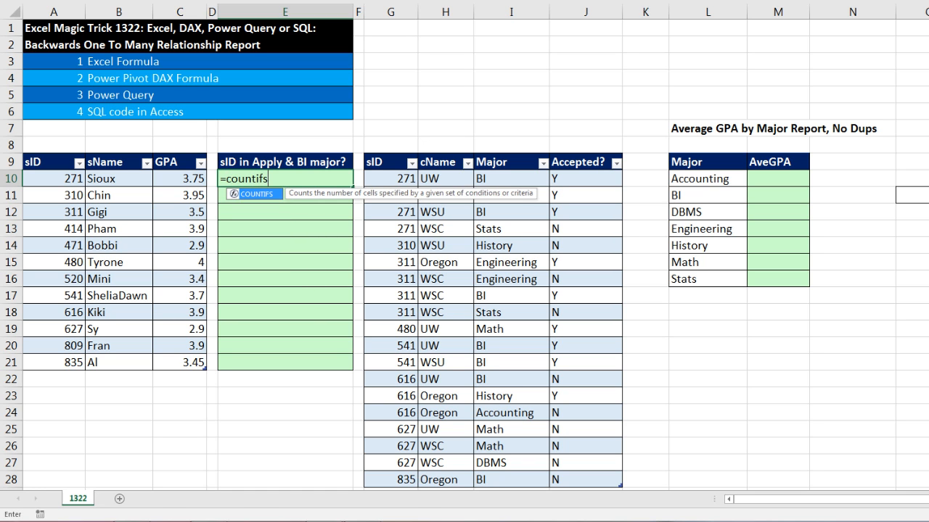
key(Tab)
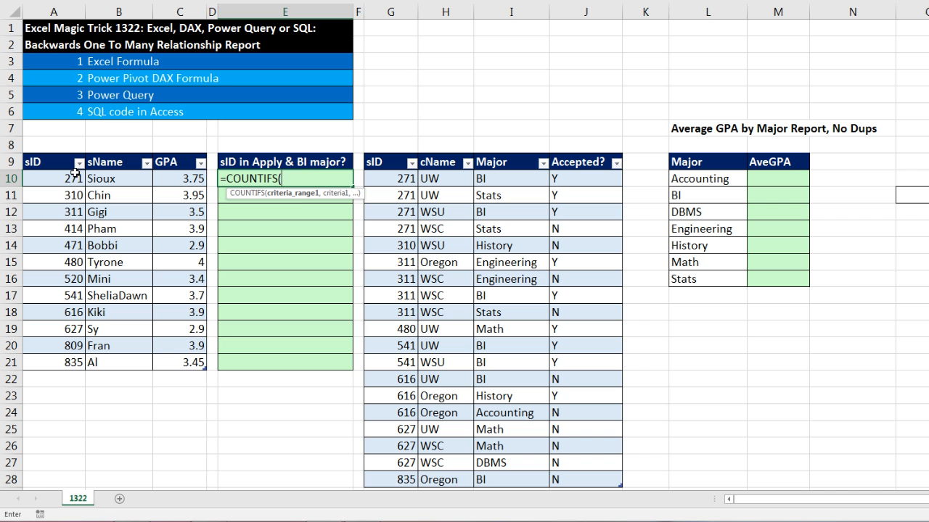
drag(395, 180, 392, 413)
scroll(392, 413, up, 2)
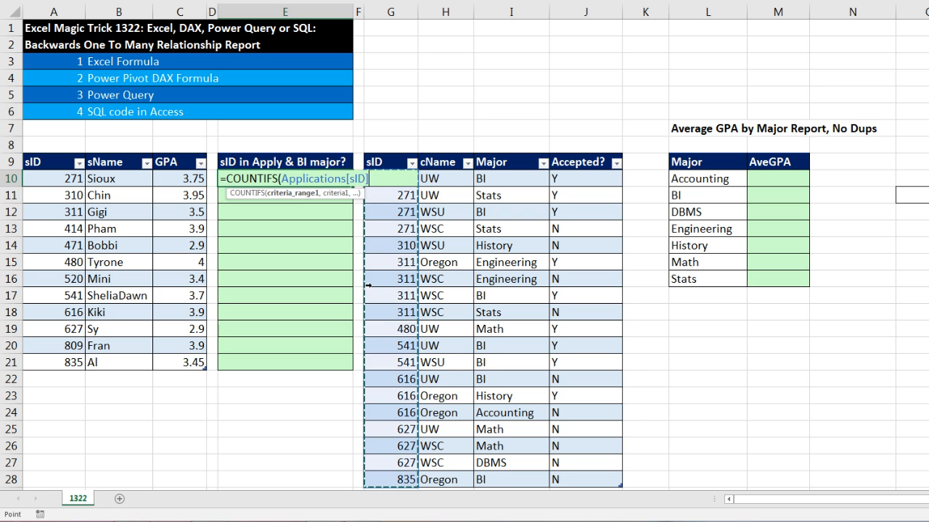
text(,)
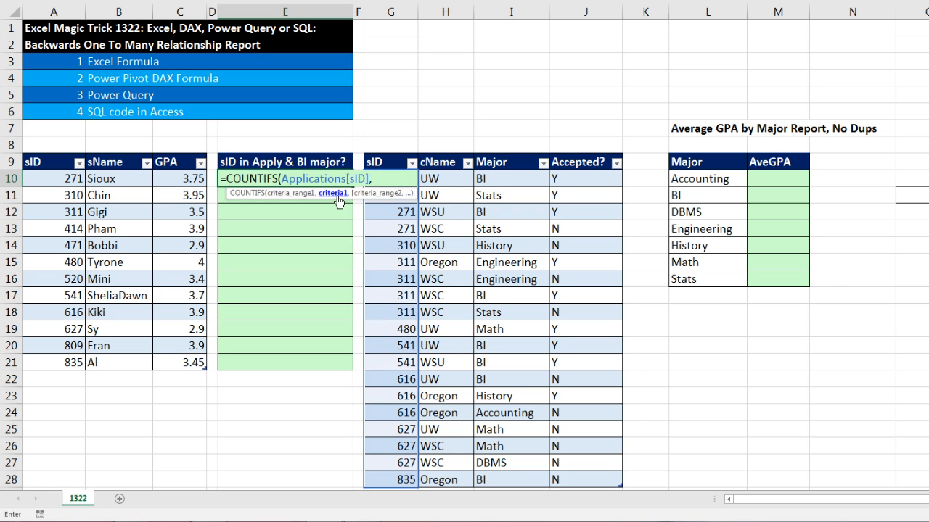
click(71, 182)
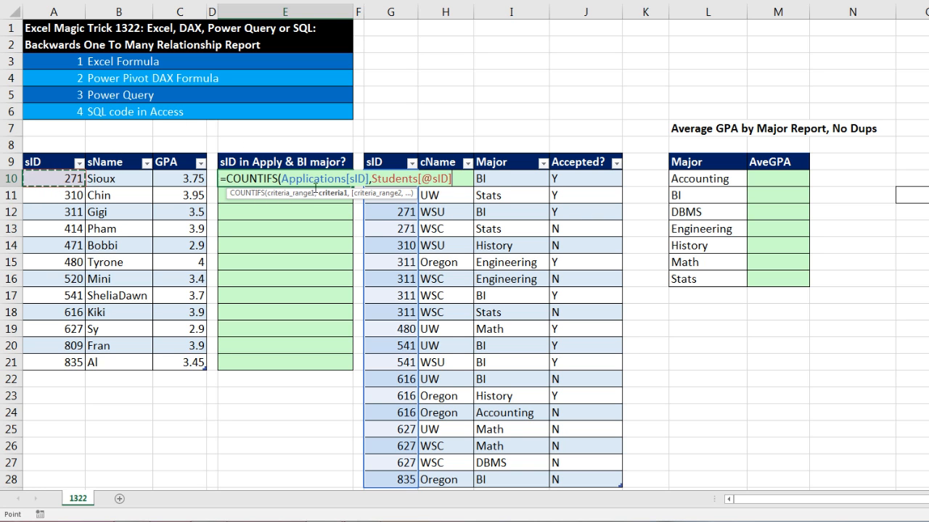
Complete the E10 formula with the criteria pair Applications[Major],"BI" and fill it down to E21
text(,)
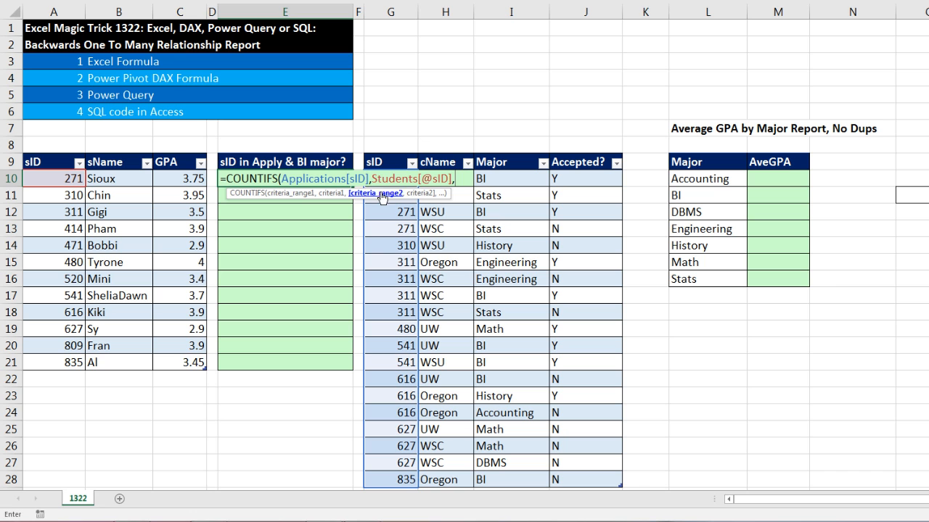
drag(494, 176, 534, 480)
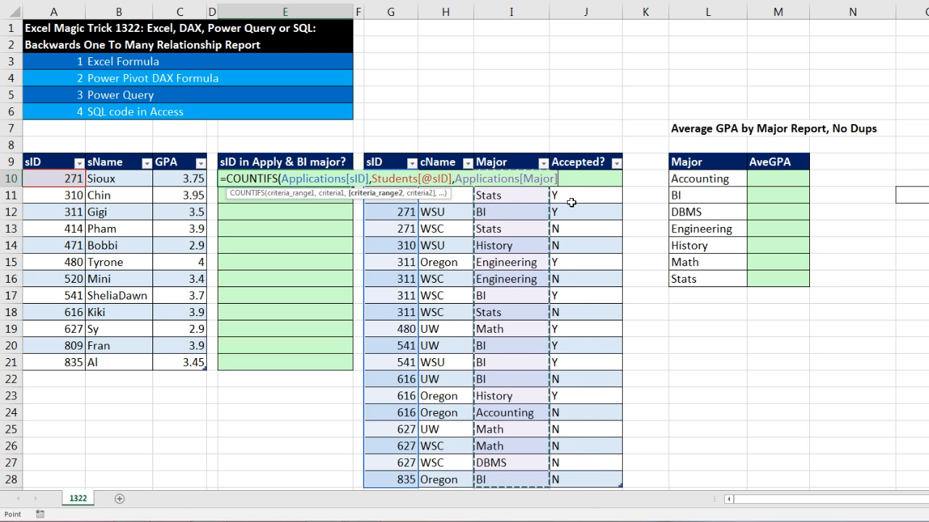
text(,"BI)
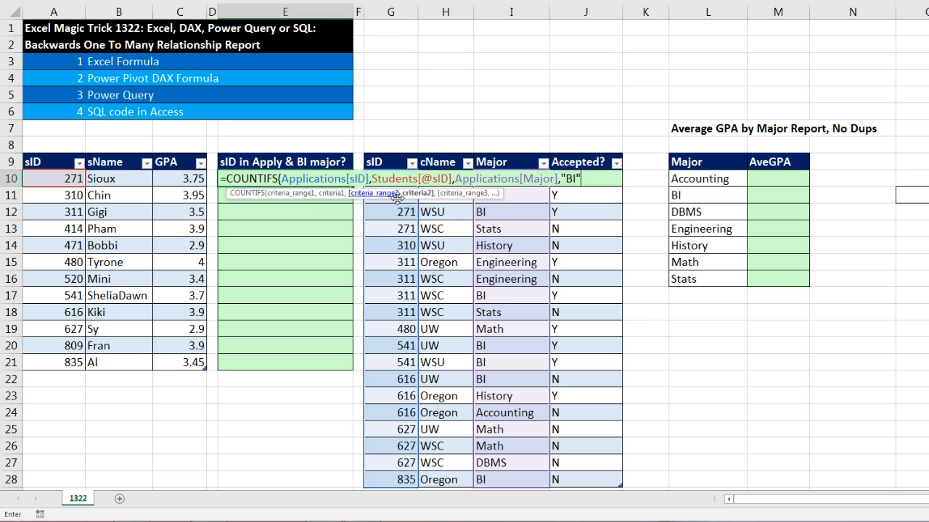
text())
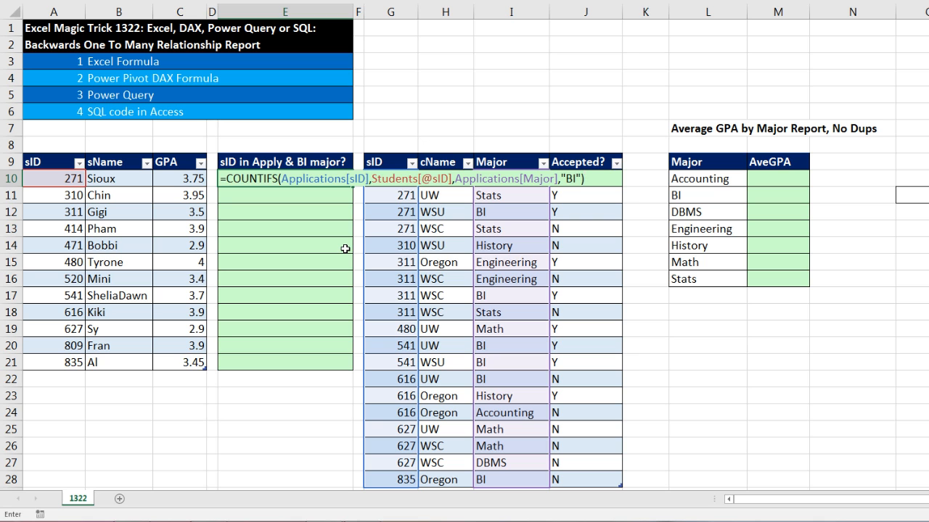
key(ctrl+Return)
drag(352, 186, 361, 370)
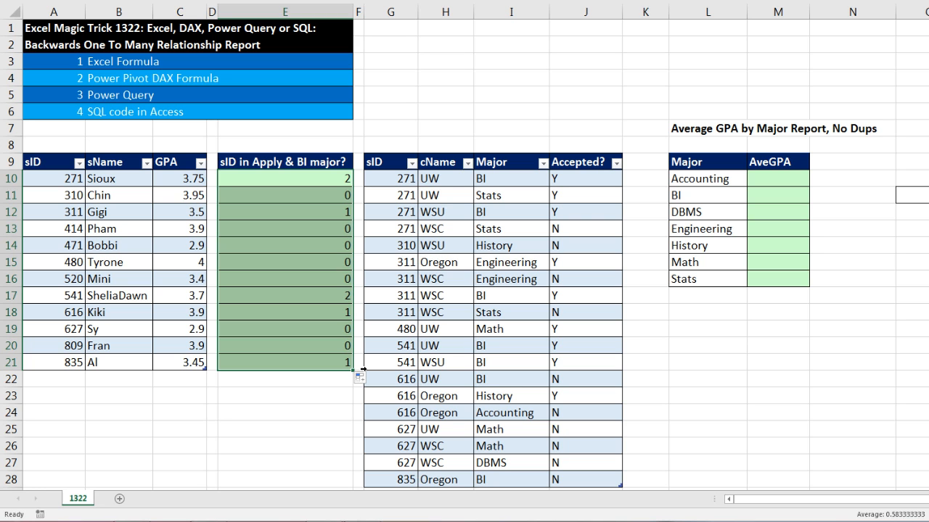
Examine the nonzero counts in E10:E21 and the AveGPA cells M10:M14 that need the same set of counts for each major
click(337, 177)
click(337, 210)
ctrl+drag(338, 297, 338, 307)
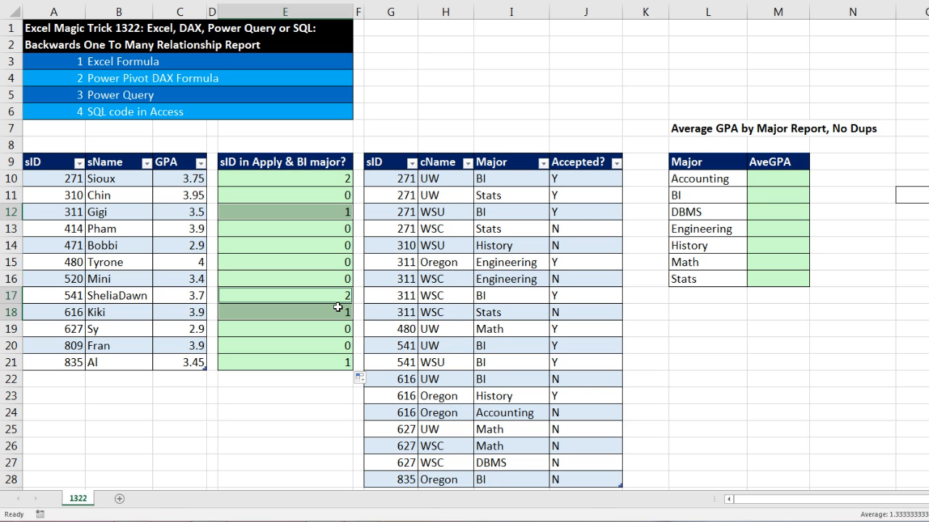
ctrl+click(337, 361)
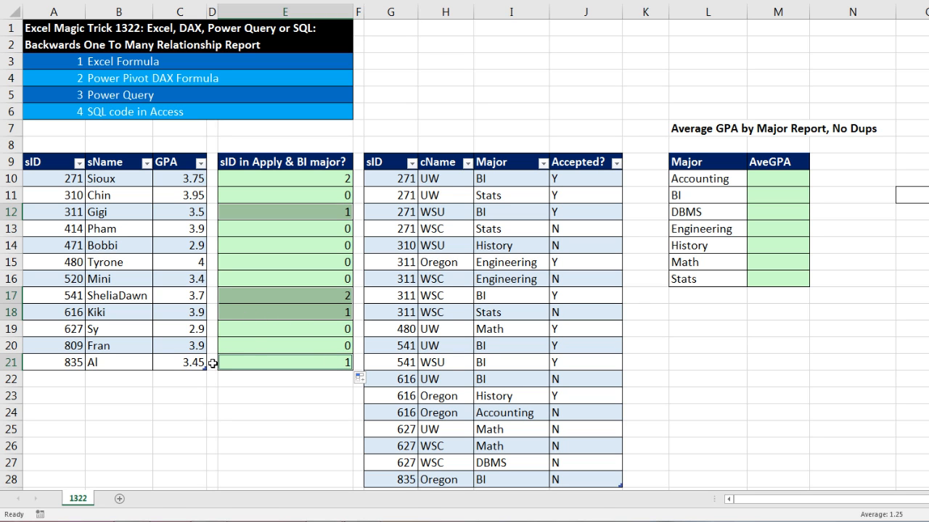
click(758, 179)
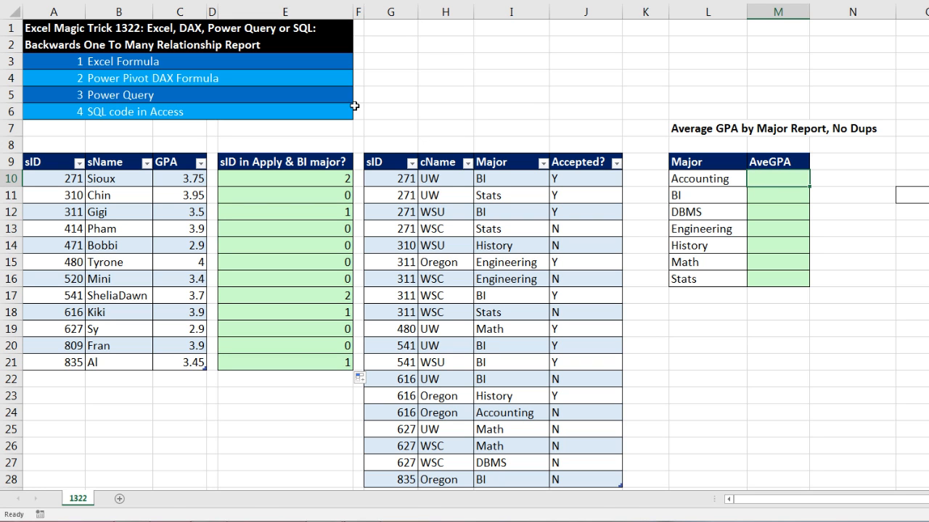
drag(343, 179, 329, 366)
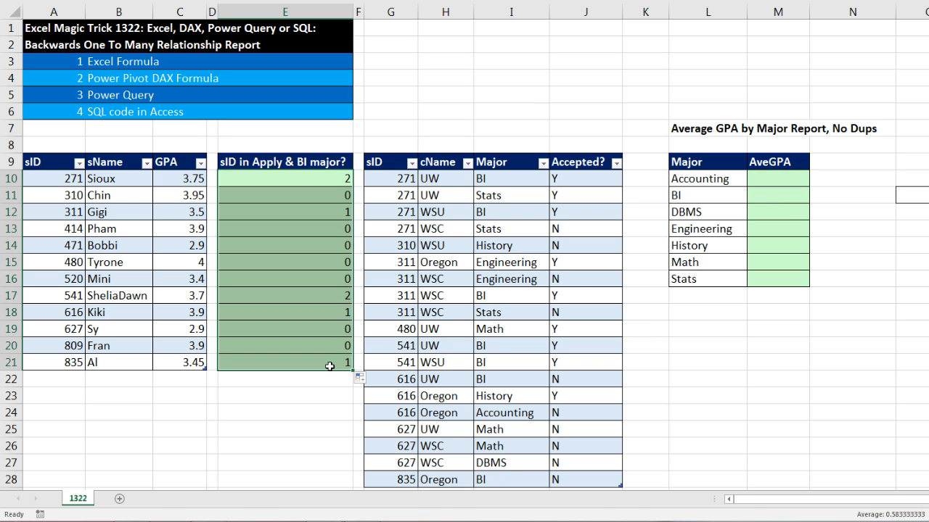
click(774, 196)
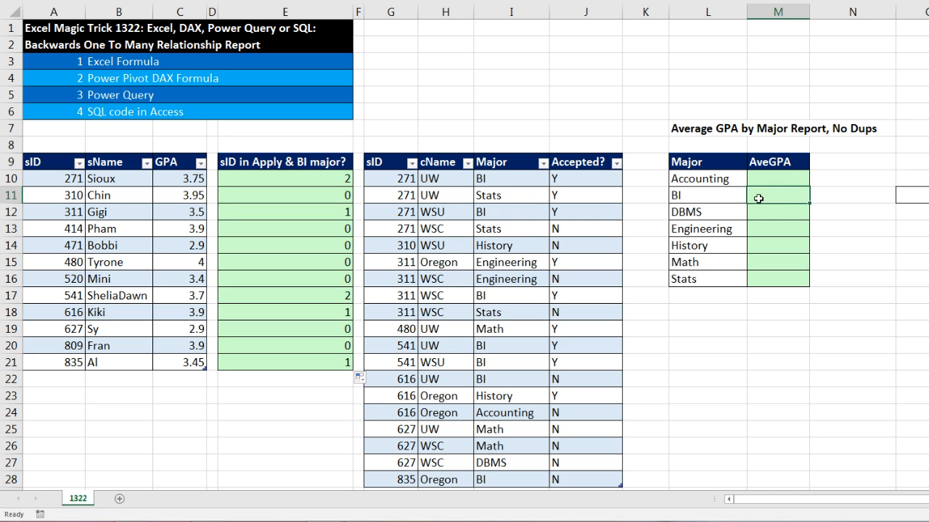
click(762, 213)
click(767, 228)
click(765, 244)
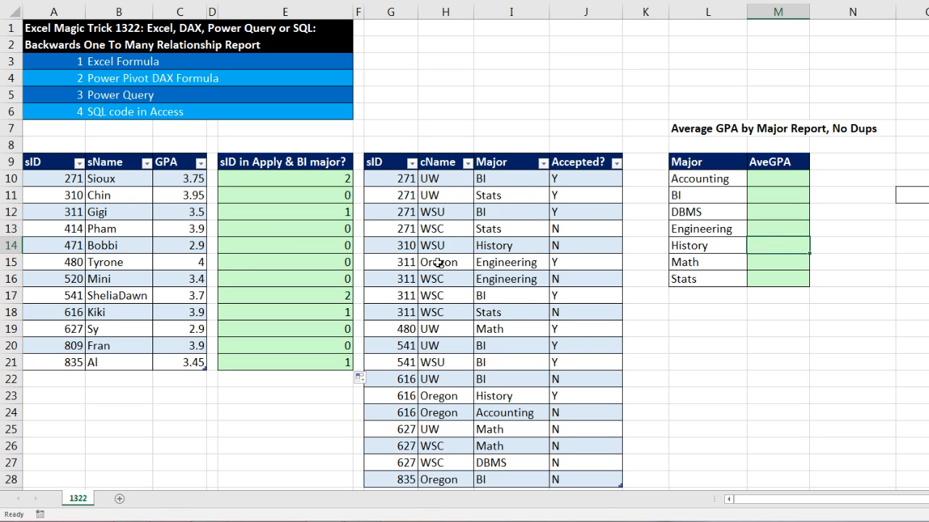
Start a COUNTIFS formula in cell M11 with Applications[sID] as criteria range and the whole Students[sID] column as its criterion
click(769, 196)
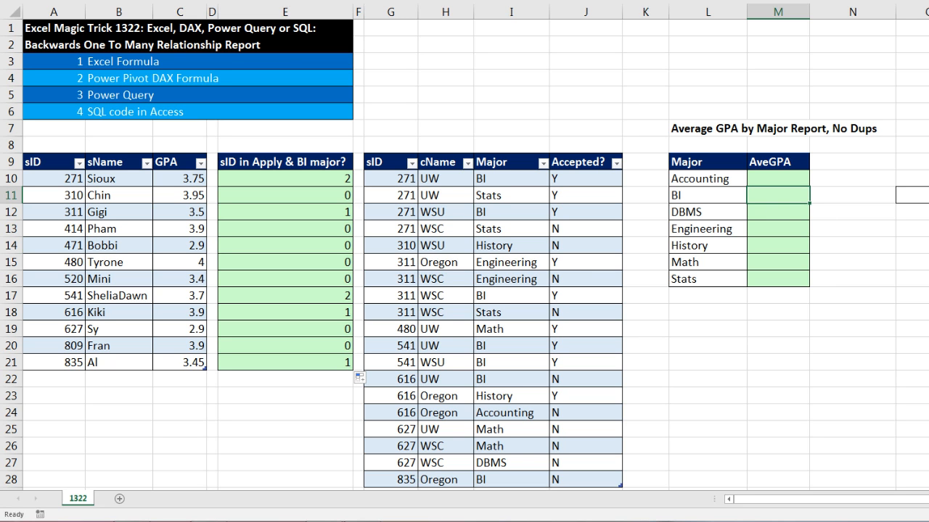
text(=count)
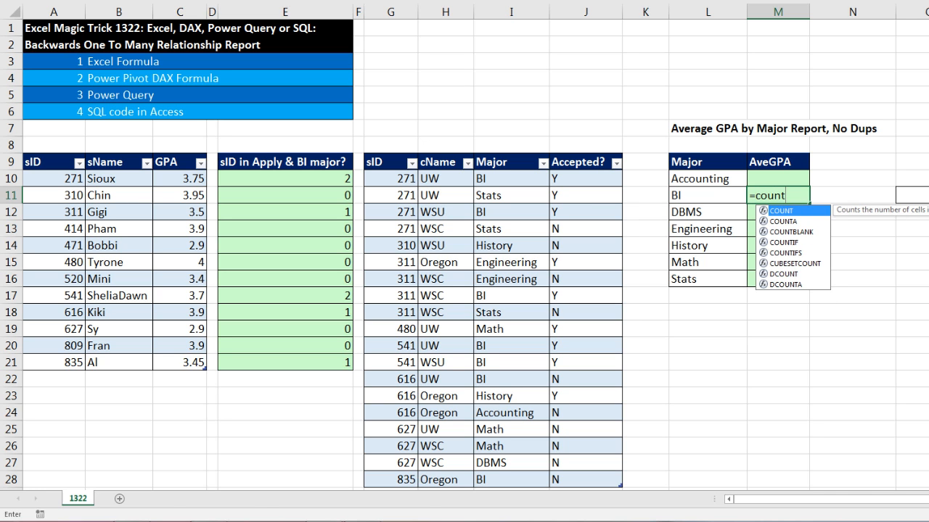
text(ifs)
key(Tab)
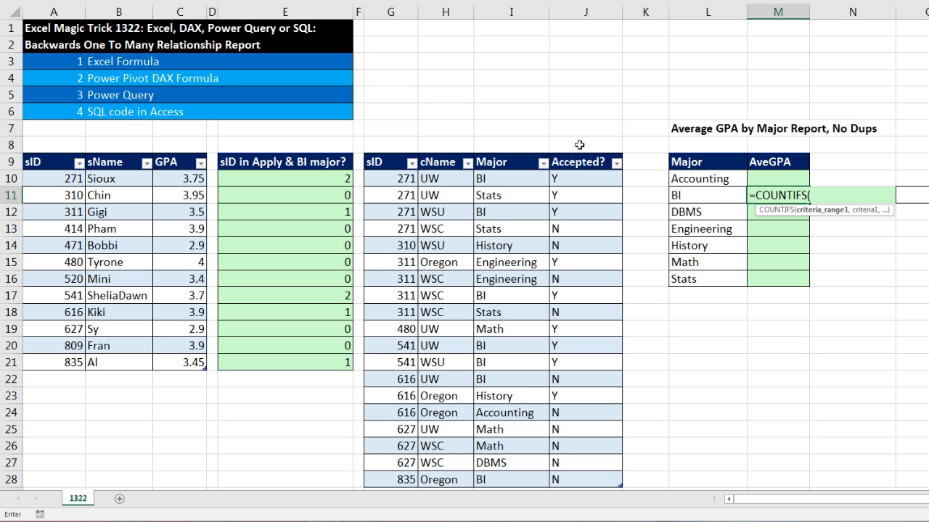
drag(398, 178, 403, 480)
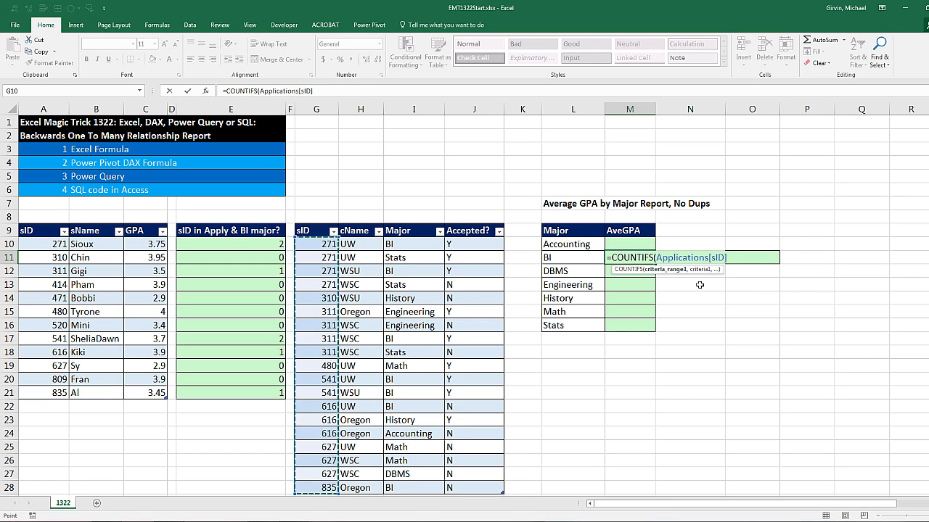
text(,)
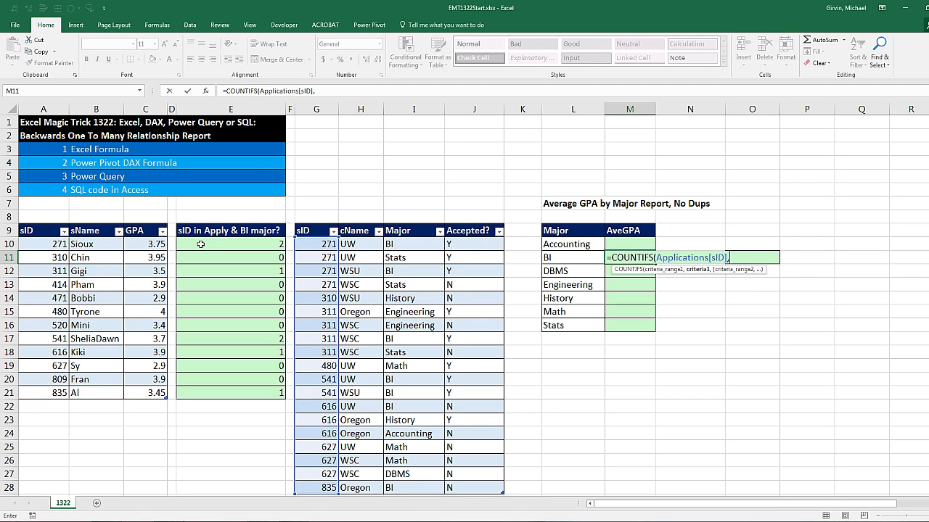
click(44, 247)
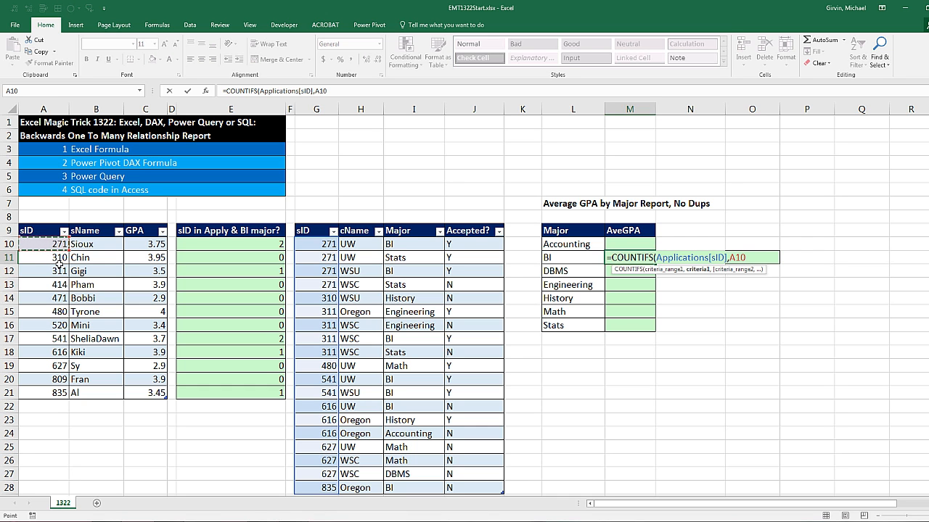
drag(47, 244, 54, 300)
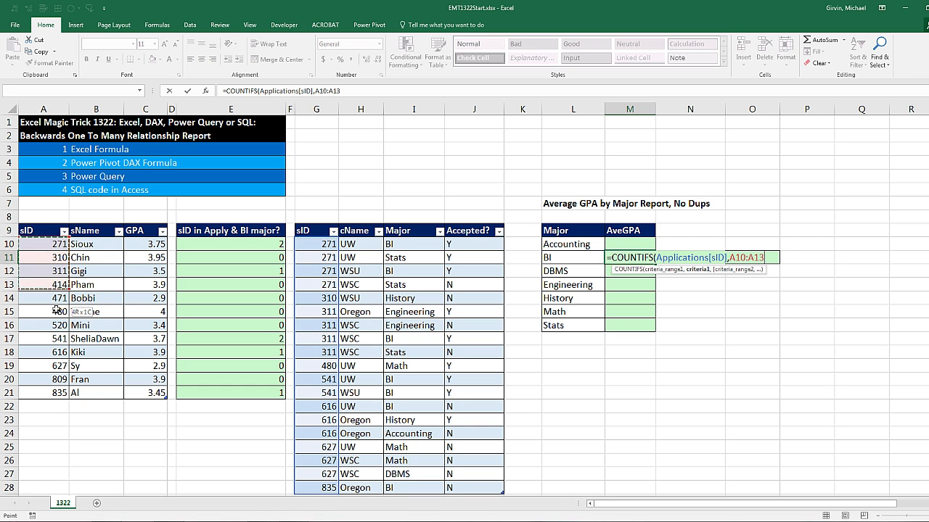
drag(60, 367, 58, 393)
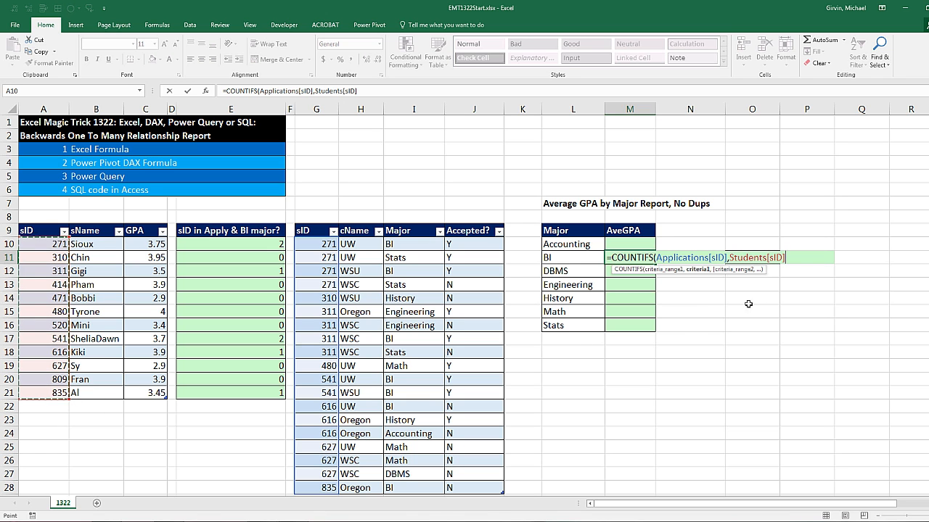
click(702, 270)
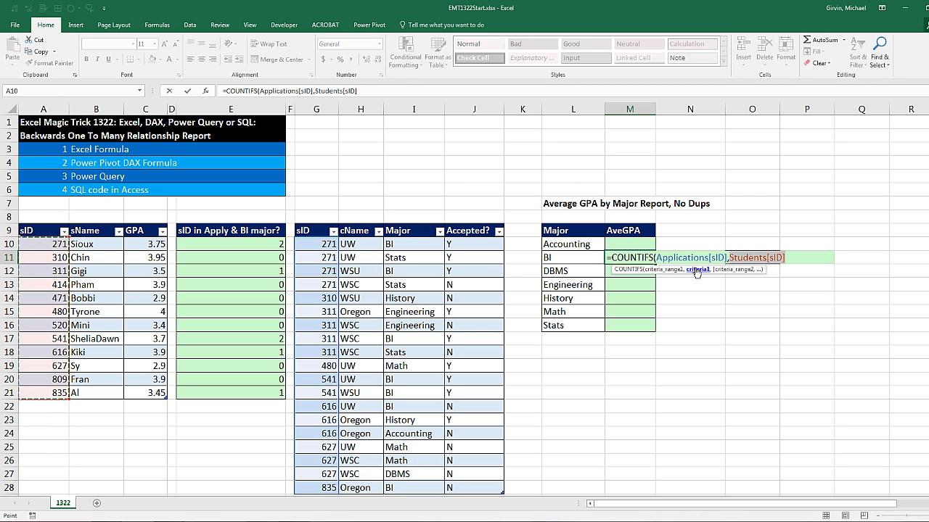
click(788, 258)
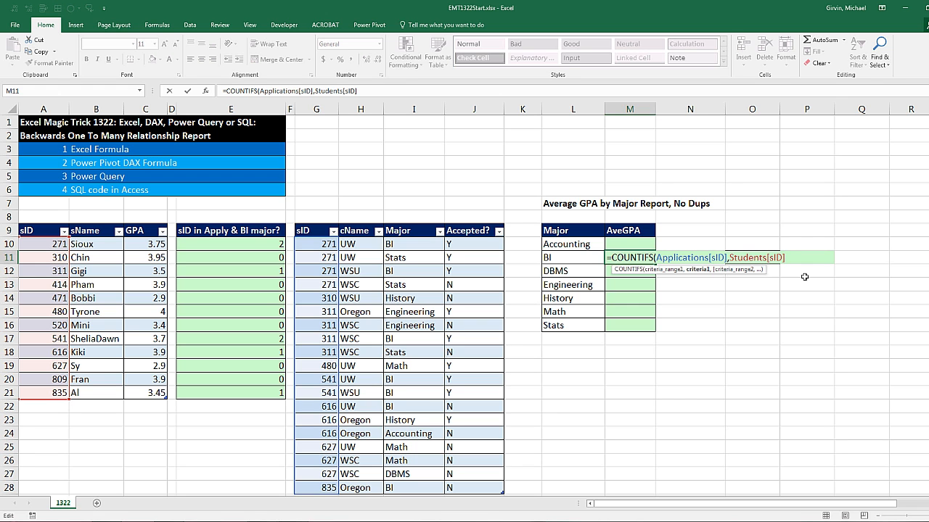
Complete the M11 COUNTIFS with the criteria pair Applications[Major],L11, then evaluate it in place to preview the array and restore the formula
text(,)
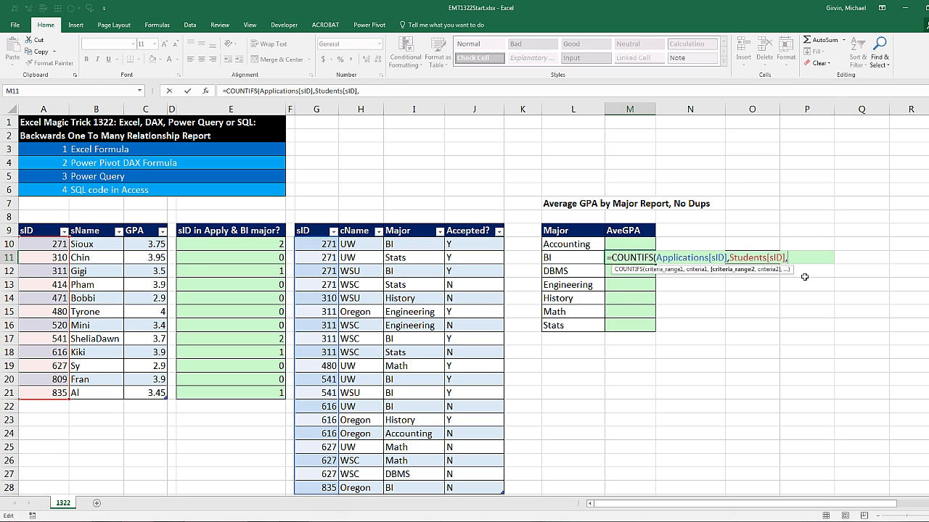
drag(410, 242, 411, 487)
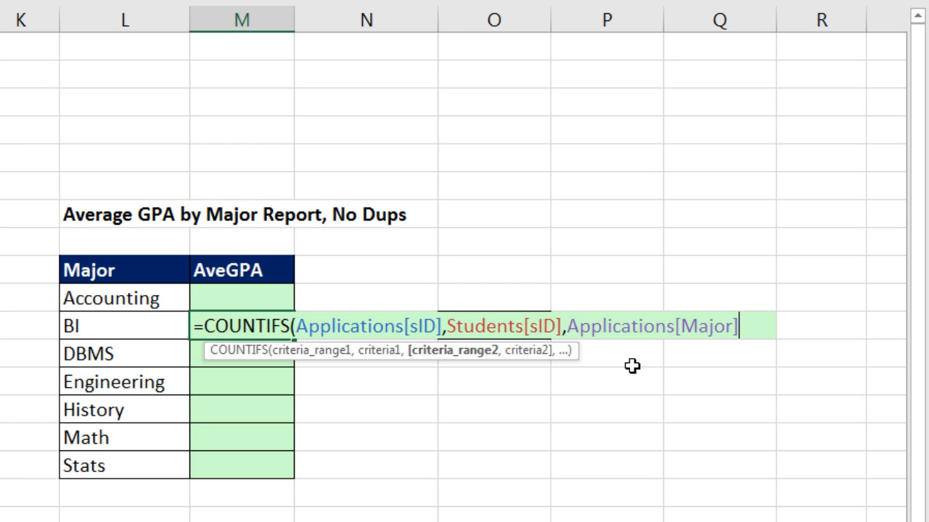
text(,)
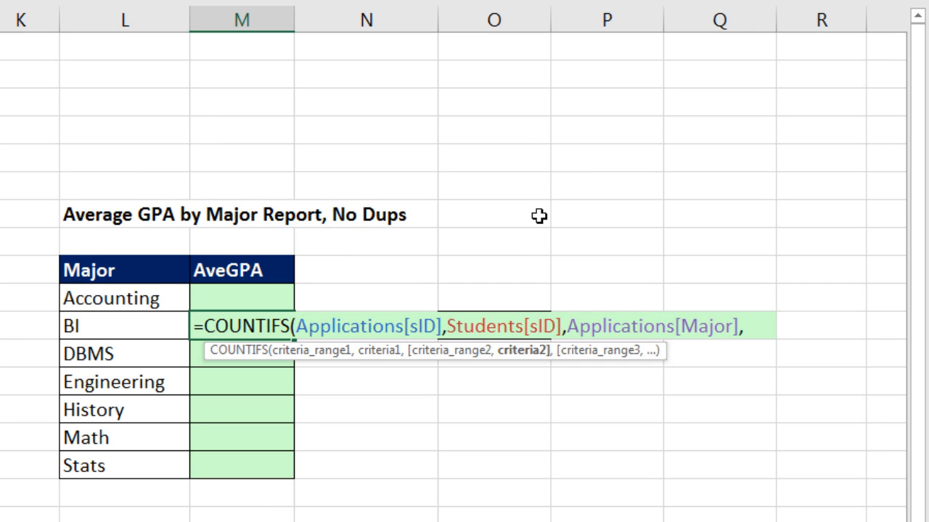
click(129, 327)
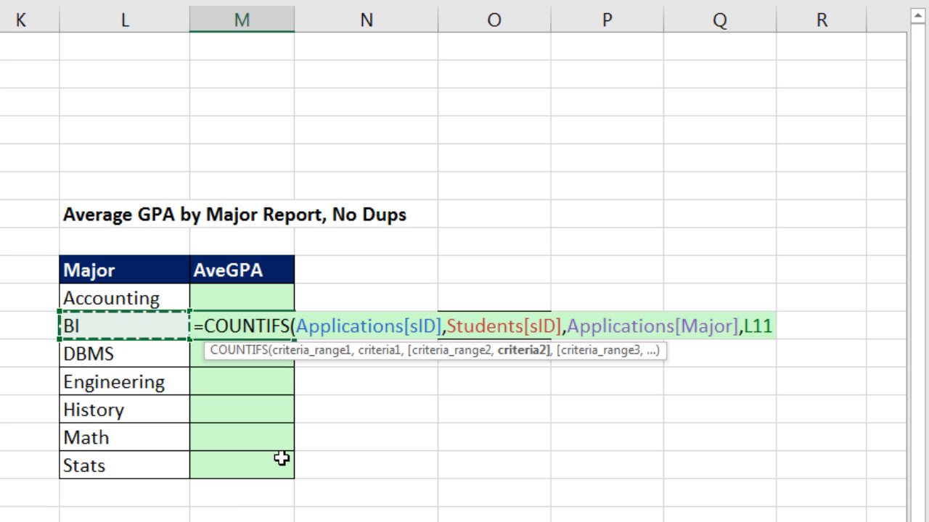
text())
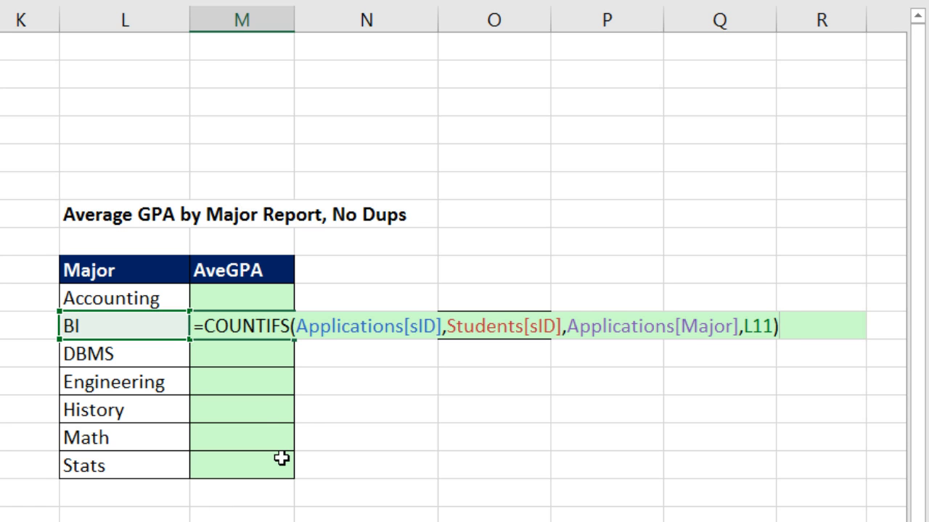
key(F9)
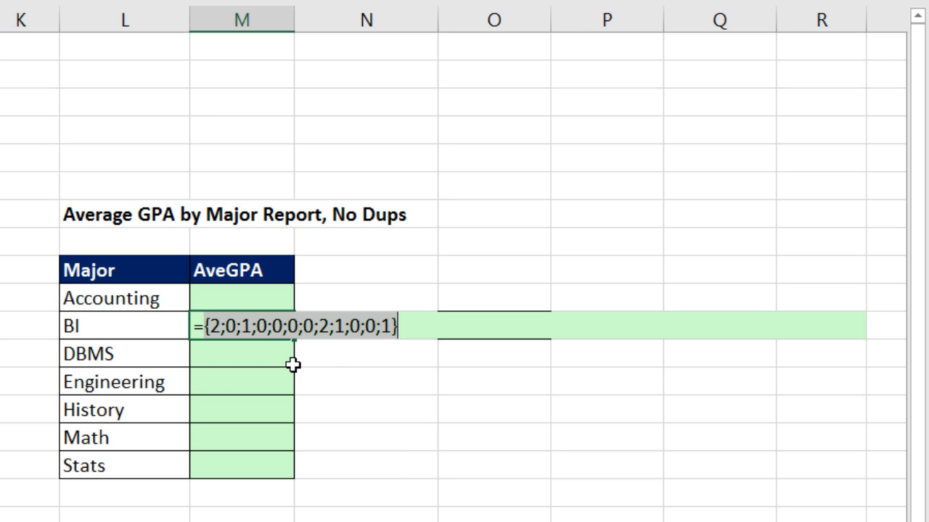
key(ctrl+z)
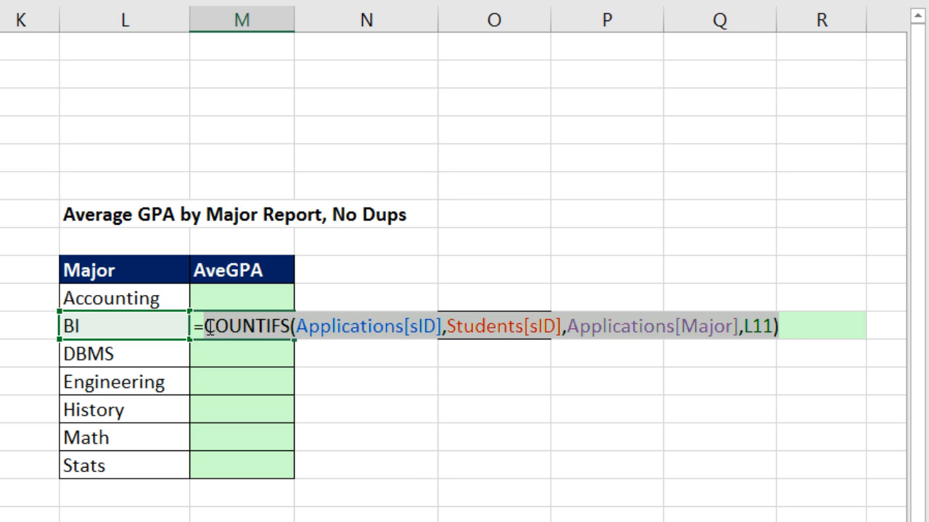
Wrap the M11 COUNTIFS in an IF as its logical test, with Students[GPA] as the value if true and no value if false
text(IF()
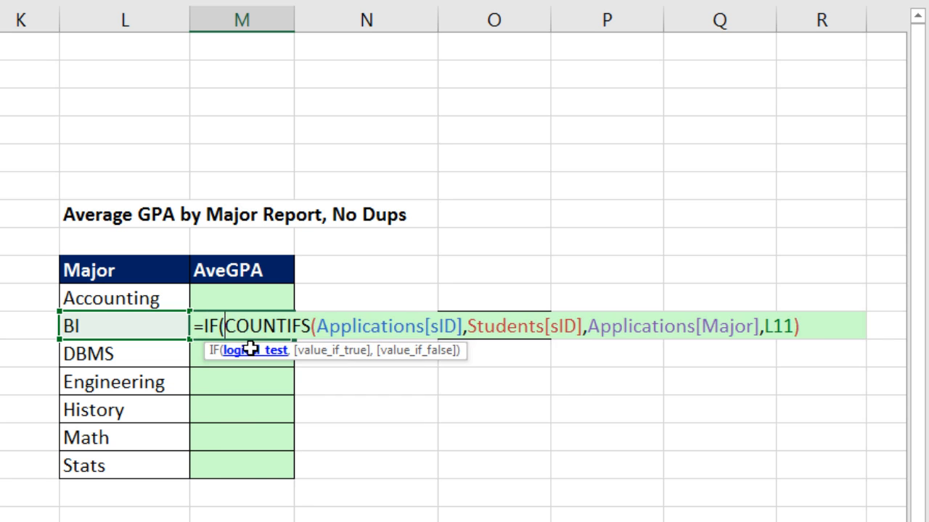
click(250, 349)
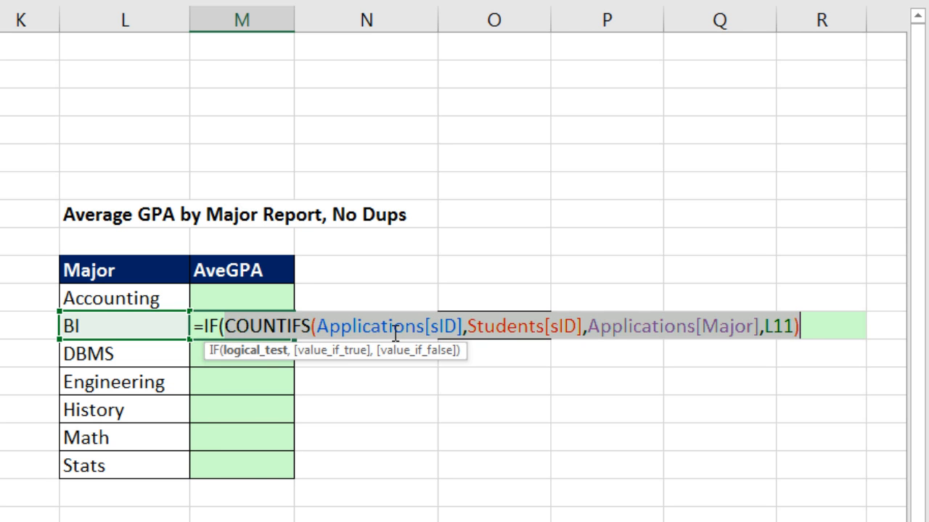
click(820, 320)
text(,)
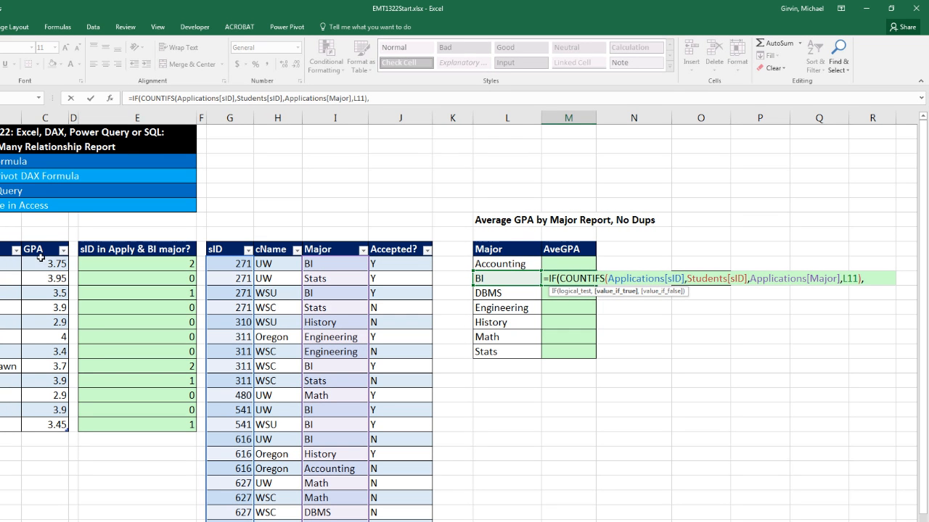
drag(40, 262, 53, 424)
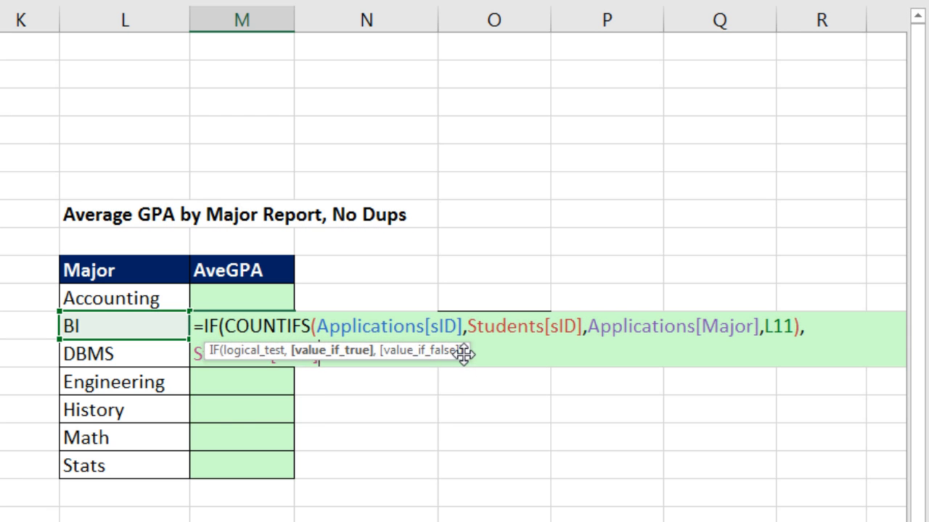
drag(625, 308, 573, 340)
drag(382, 403, 375, 398)
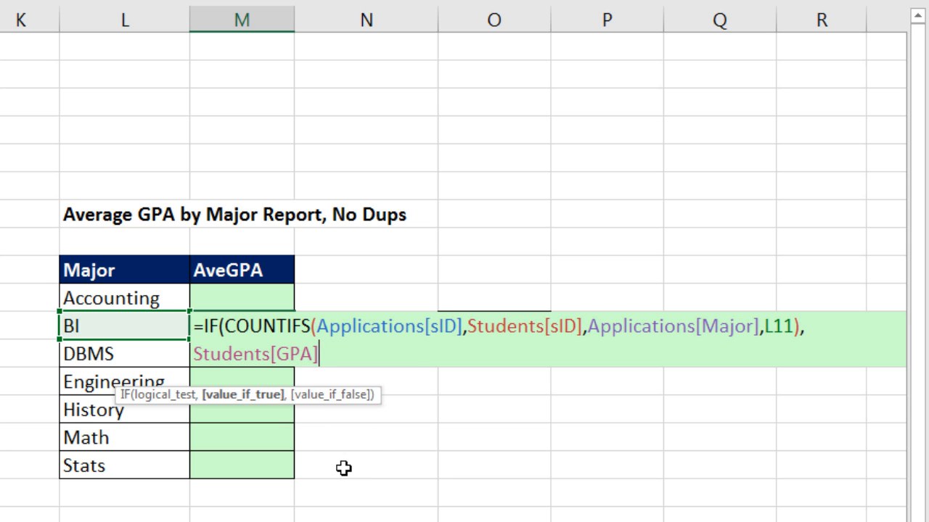
text())
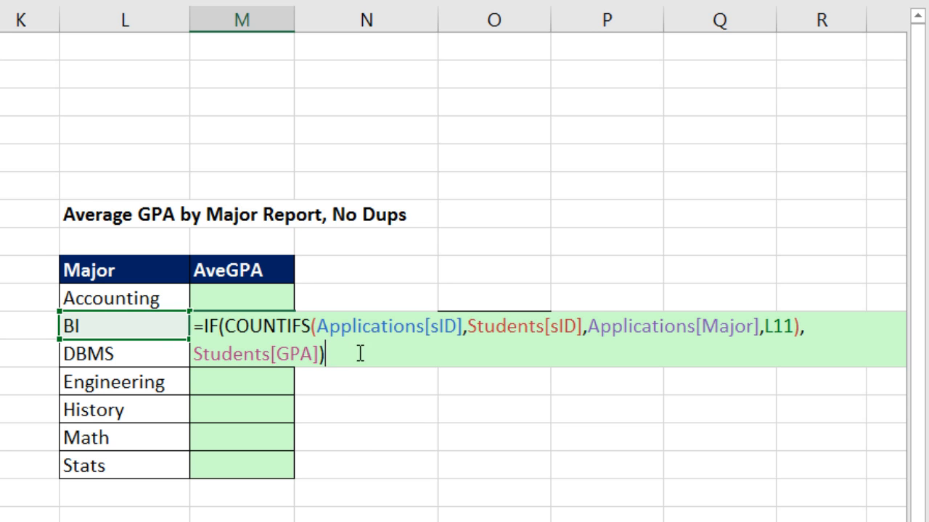
Evaluate the M11 IF formula in place to preview its array, restore the formula and enter it
key(F9)
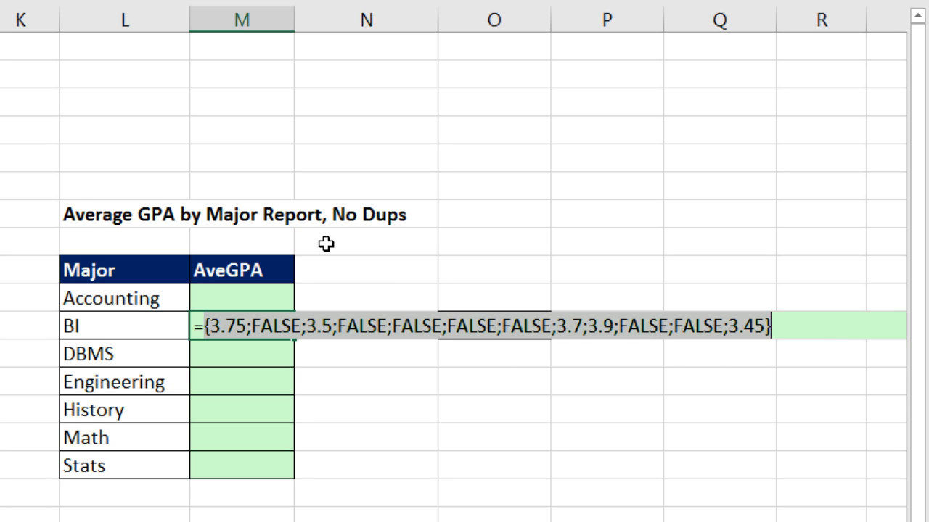
key(ctrl+z)
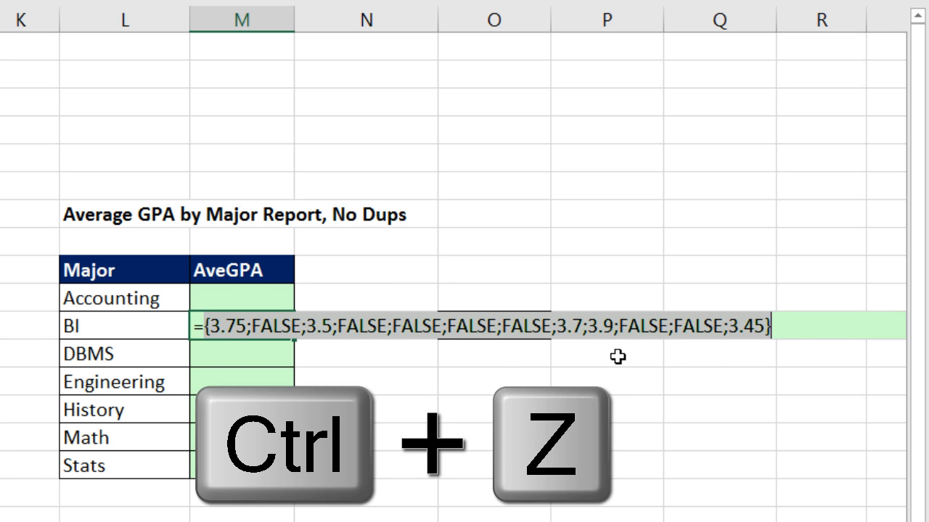
key(Return)
Copy the M11 formula down to M12, evaluate it in place to preview the DBMS array, and cancel the edit
click(283, 330)
drag(296, 351, 297, 363)
double_click(279, 356)
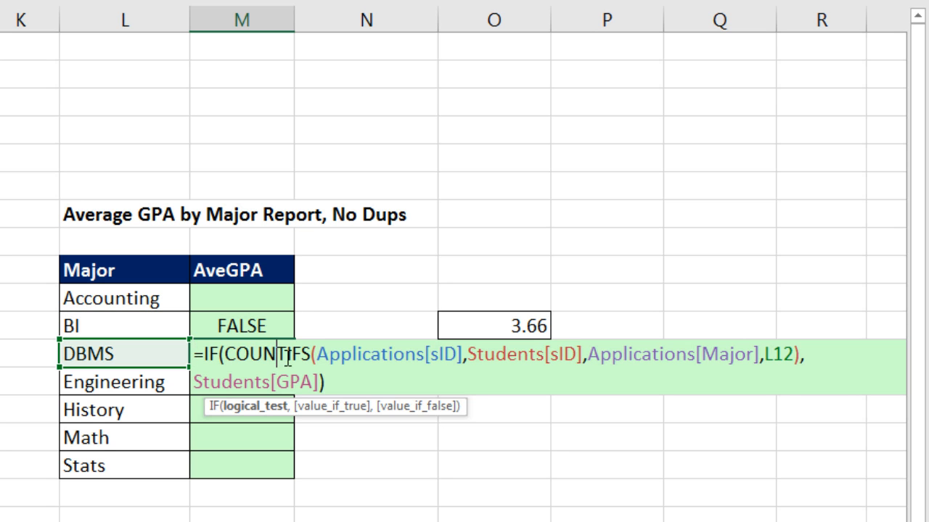
click(375, 380)
key(F9)
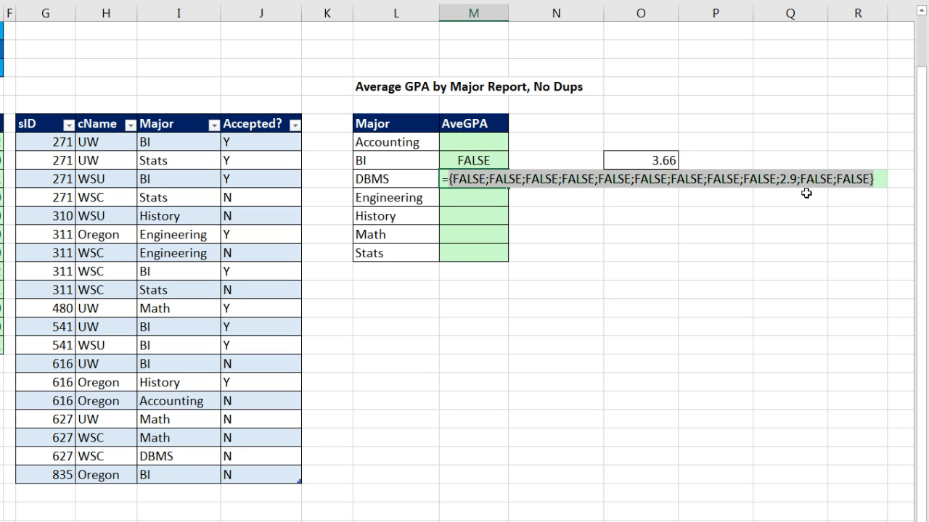
key(Escape)
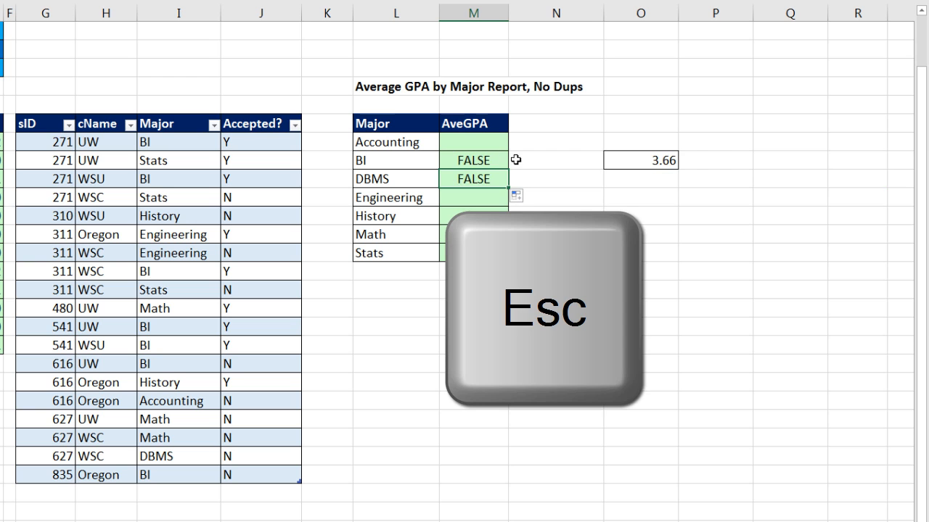
Wrap the whole IF formula in M11 in the AVERAGE function and add the closing parenthesis
double_click(496, 160)
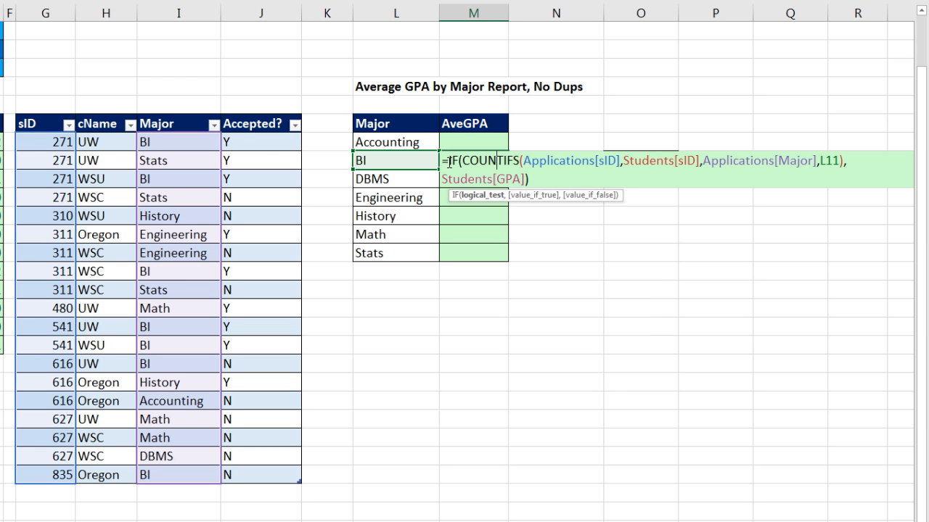
click(449, 163)
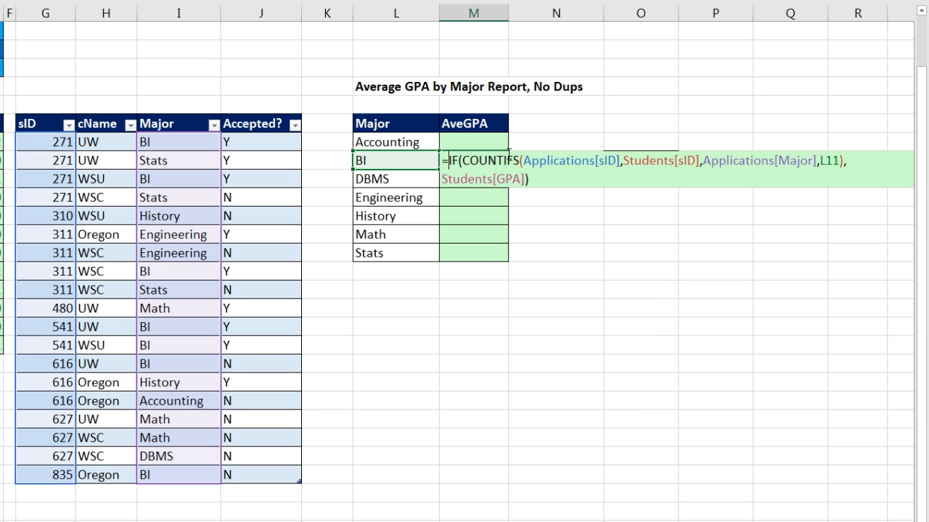
text(av)
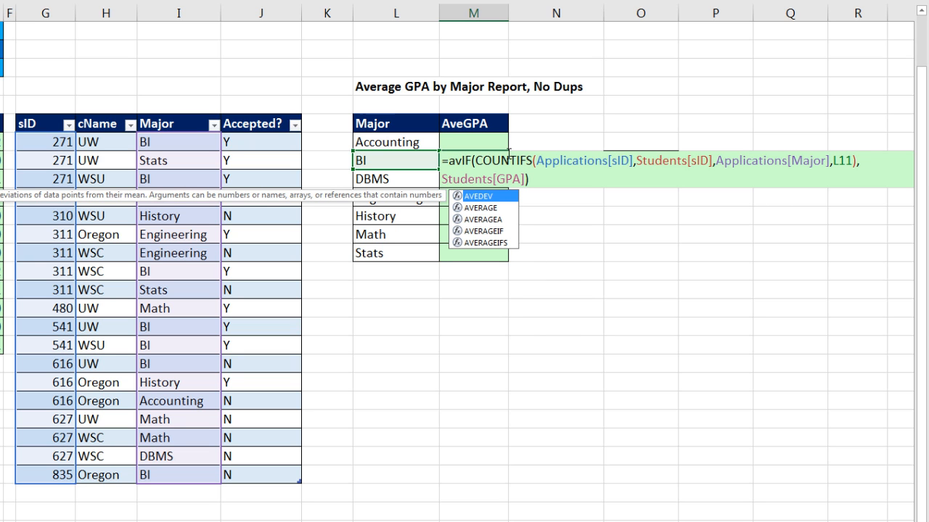
key(Down)
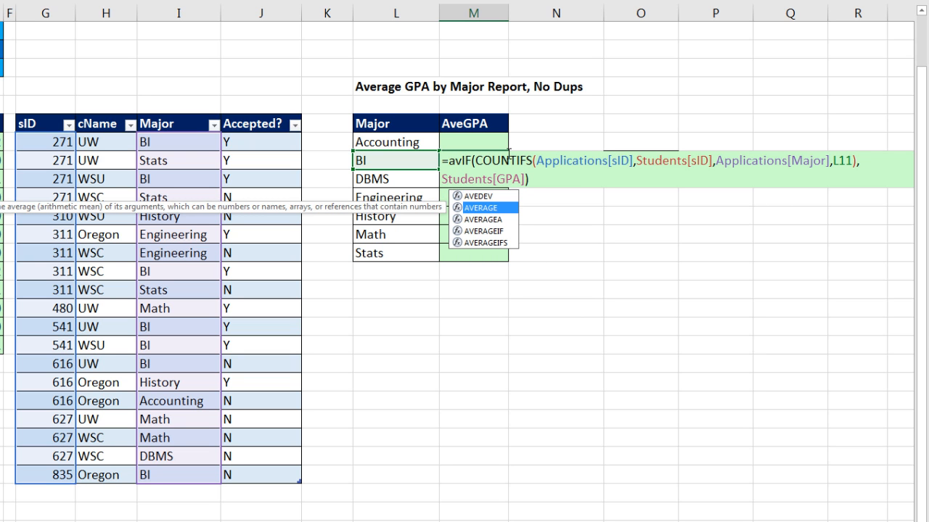
key(Tab)
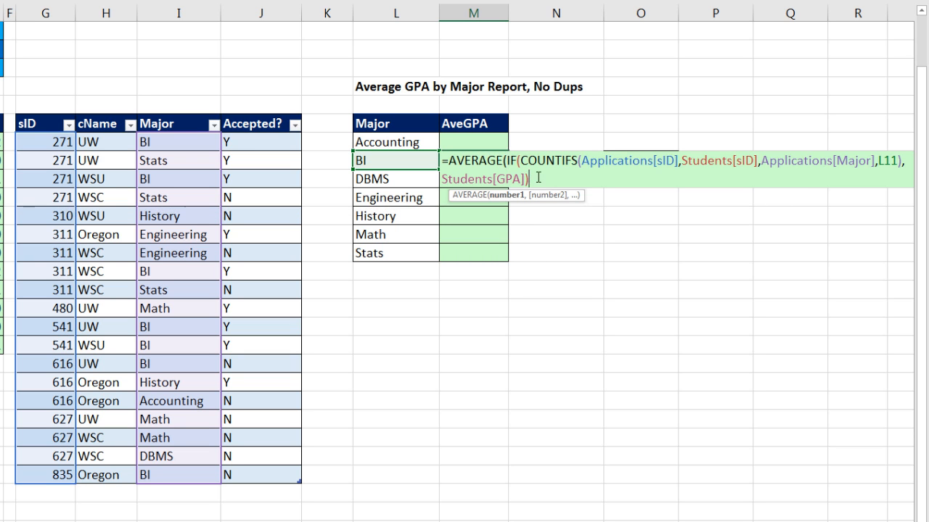
text())
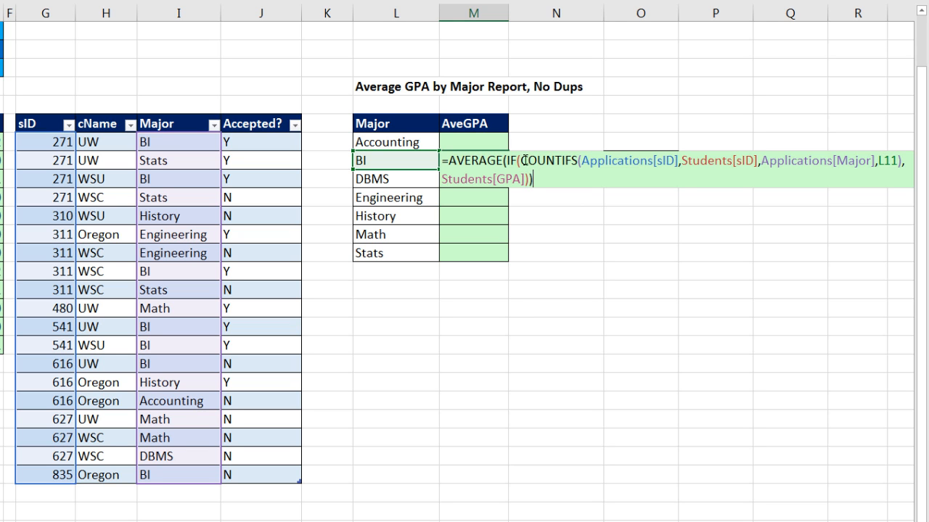
Review the IF and AVERAGE arguments of the M11 formula and enter it as an array formula
click(522, 160)
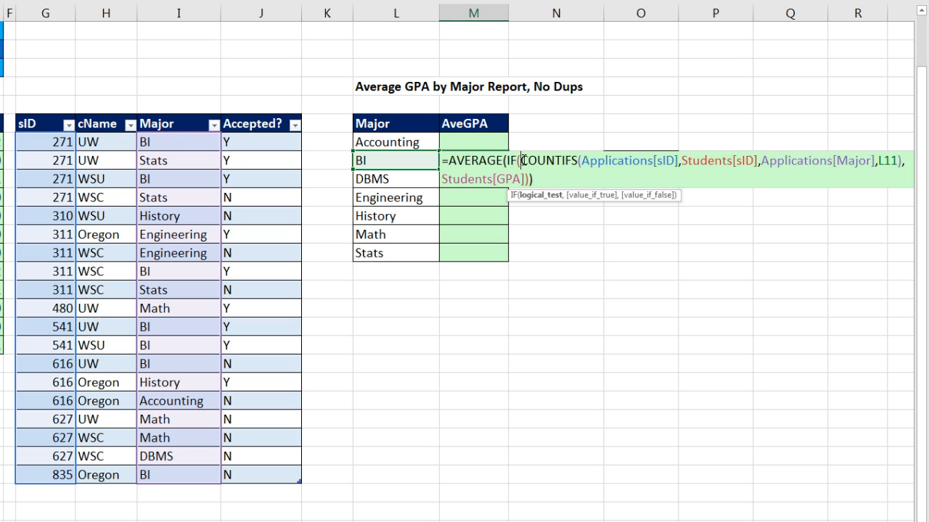
click(539, 196)
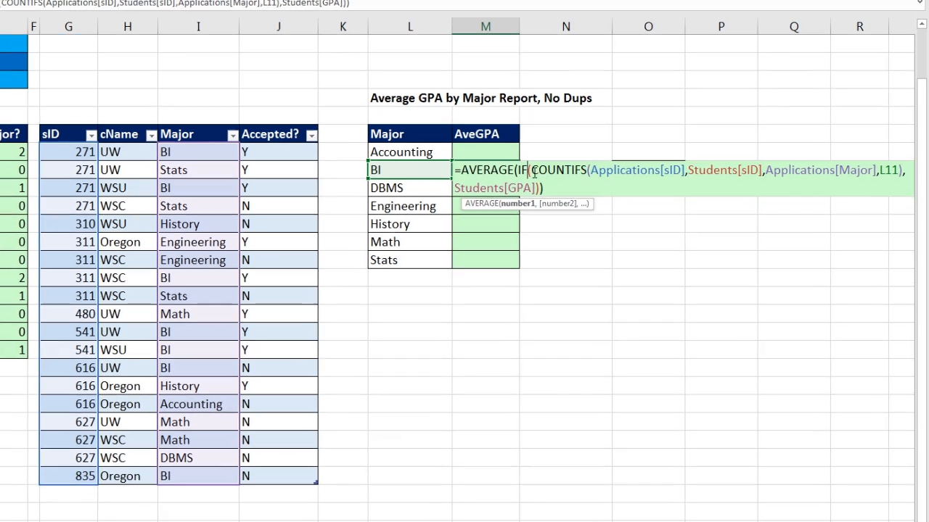
click(532, 175)
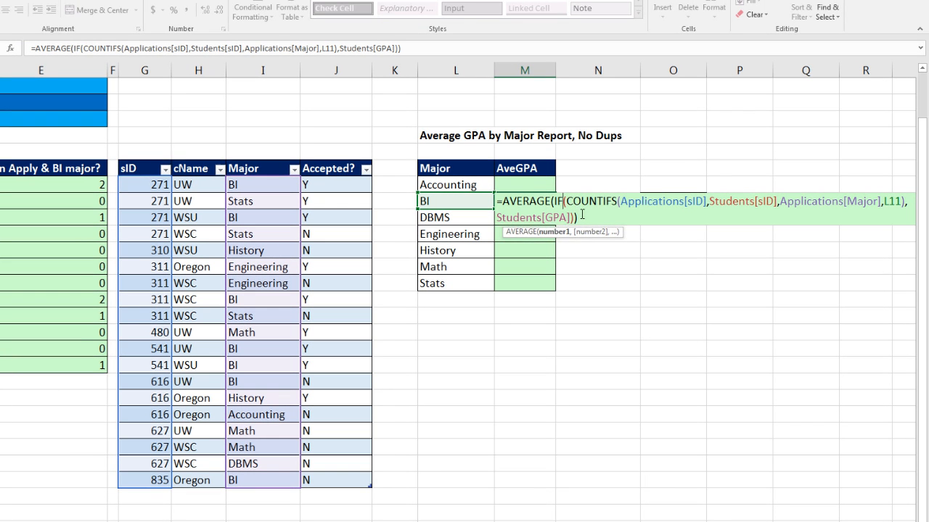
key(End)
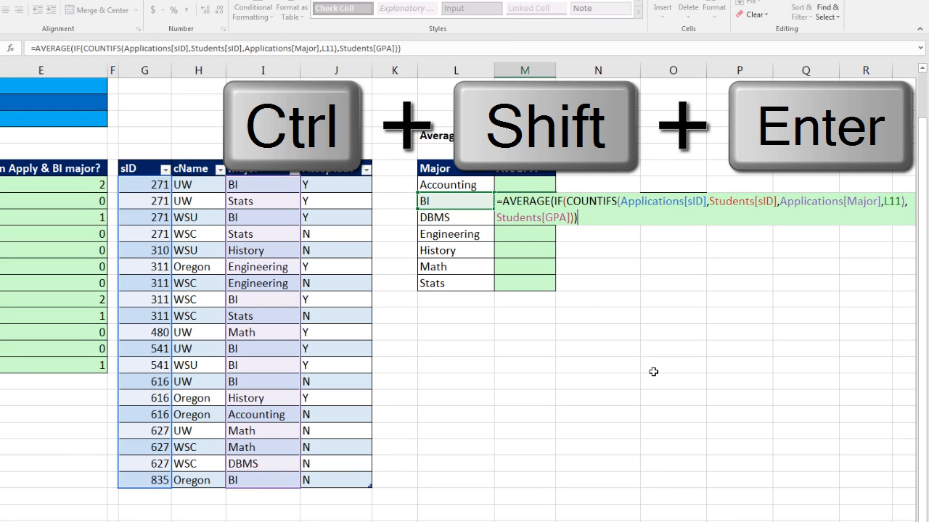
key(ctrl+shift+Return)
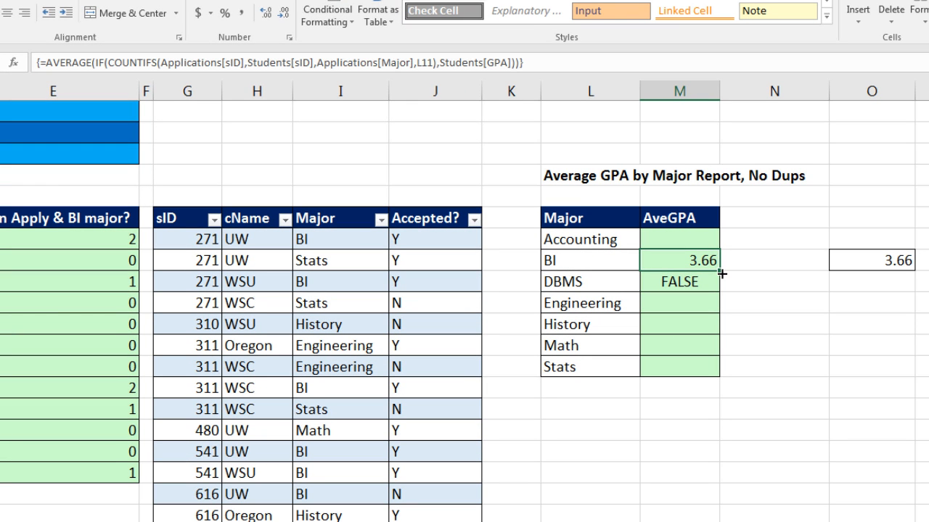
Fill the M11 array formula down to M16 and up to M10 so every major has it
drag(722, 273, 721, 374)
click(707, 261)
drag(719, 271, 724, 241)
Check the cell references of the formula in M16 and re-enter it as an array formula
click(707, 367)
key(F2)
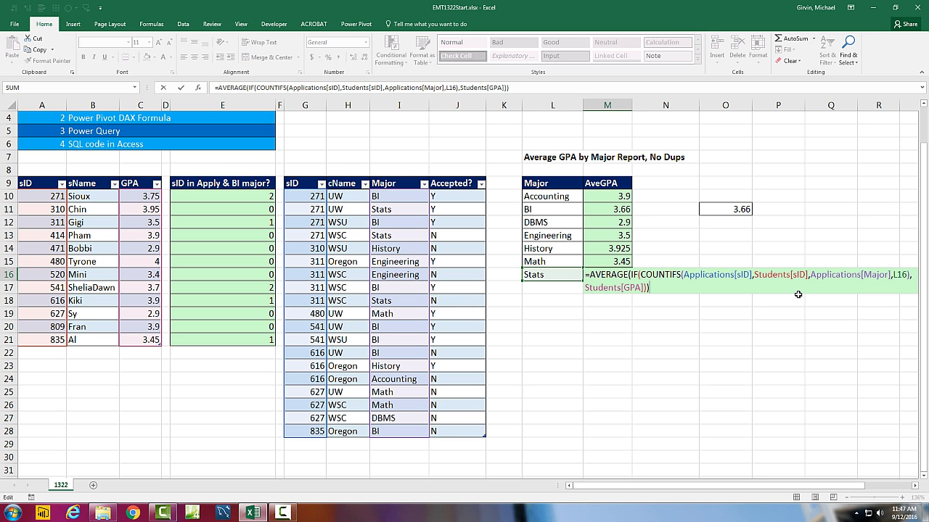
key(ctrl+shift+Return)
scroll(715, 292, up, 1)
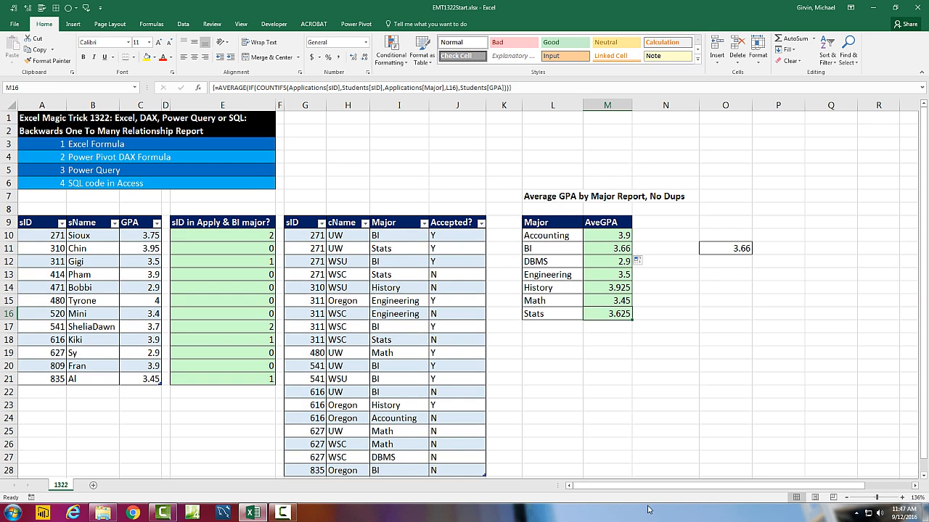
Examine the alternative Helper and AveGPA columns in T and V, and return to the array formula in M10
drag(632, 489, 679, 490)
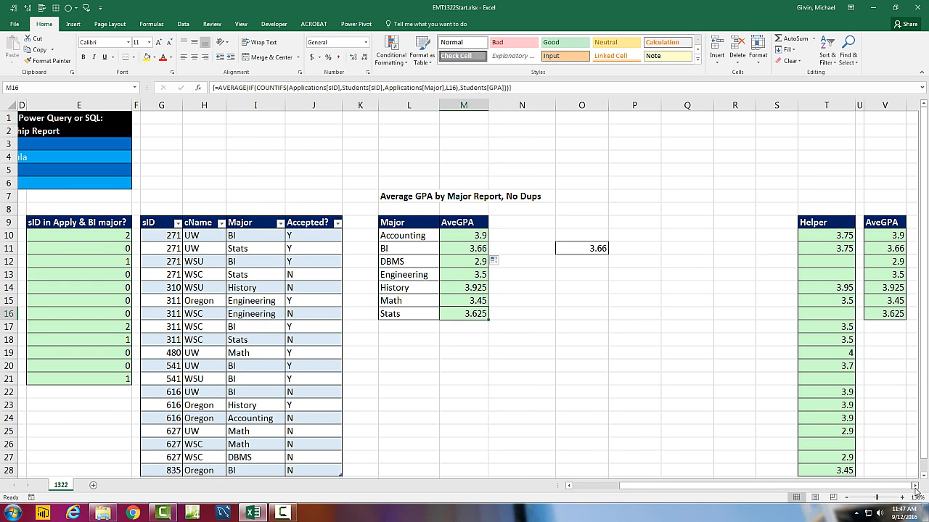
click(915, 487)
click(915, 487)
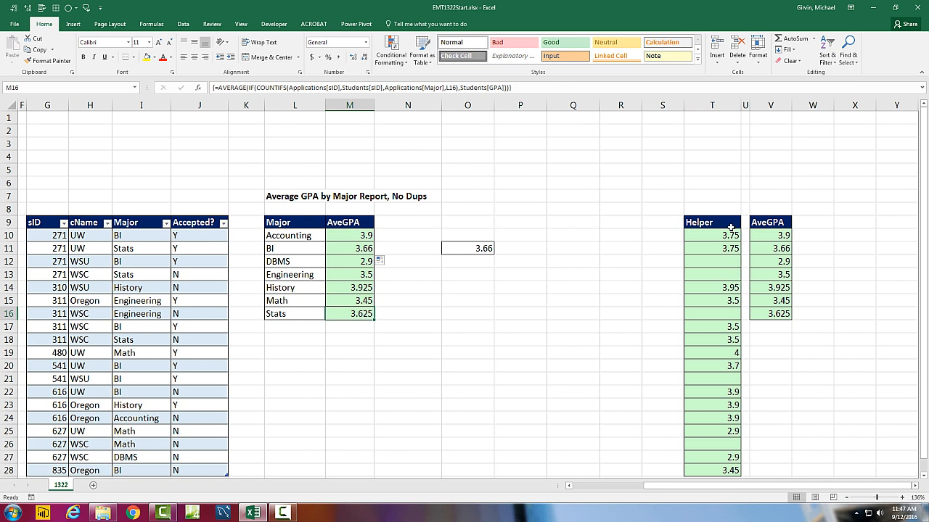
drag(730, 487, 580, 483)
click(594, 237)
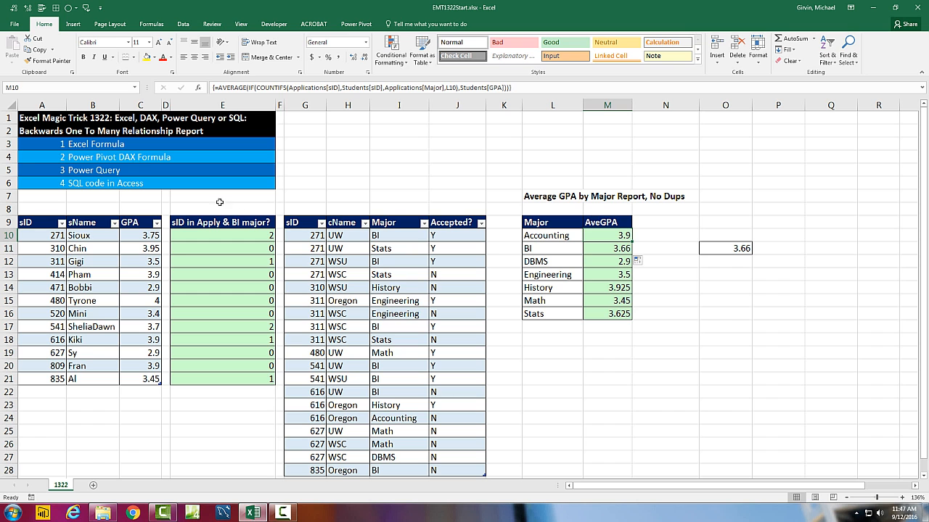
Compare the sID values in the Students table with the repeated sID values in the Applications table
click(308, 252)
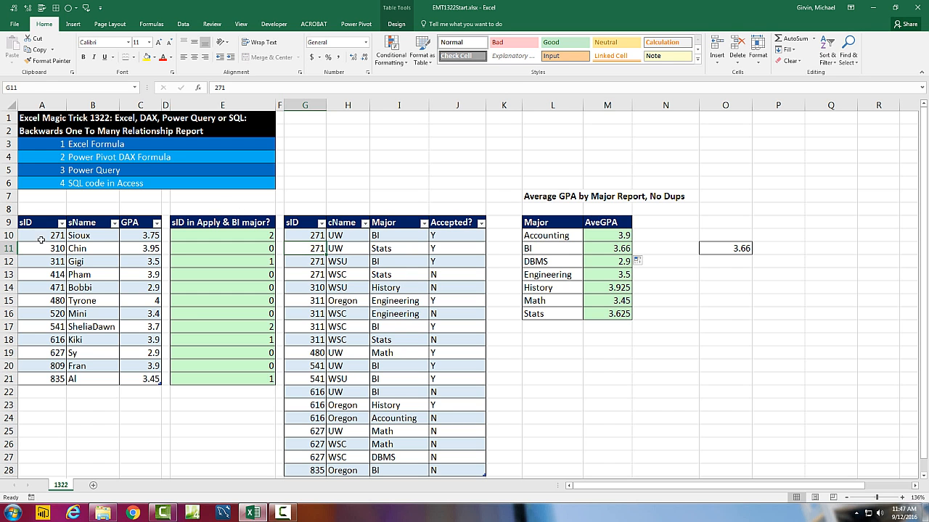
drag(35, 232, 46, 327)
drag(317, 238, 317, 352)
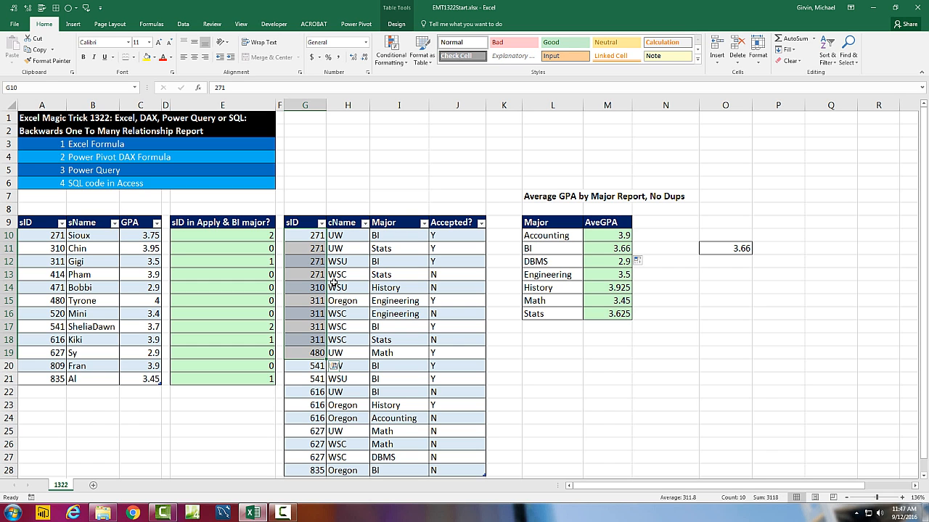
Start a new table relationship with Students as the related table and sID as its primary column
click(354, 24)
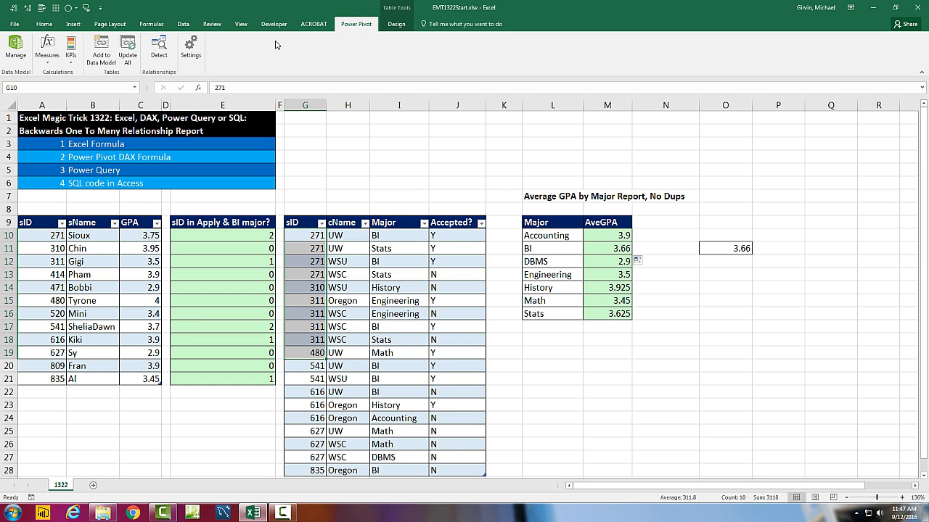
click(185, 25)
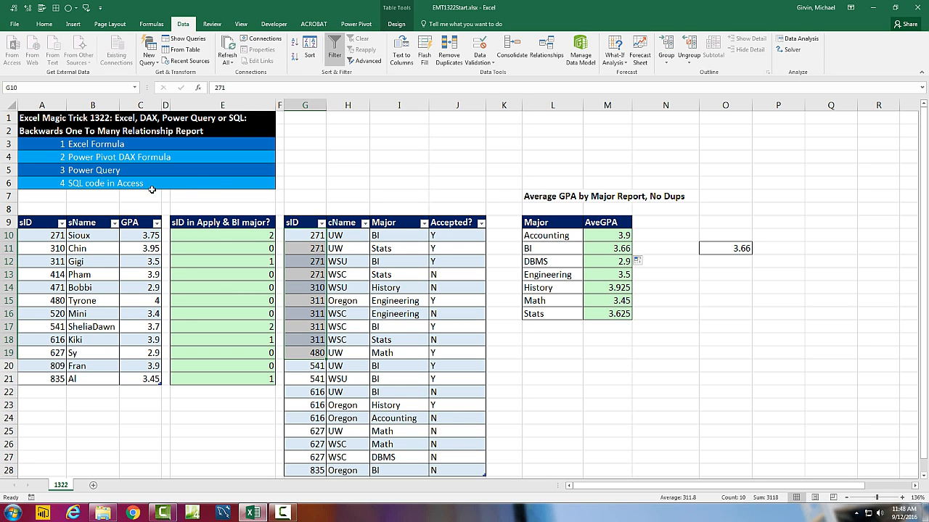
click(318, 235)
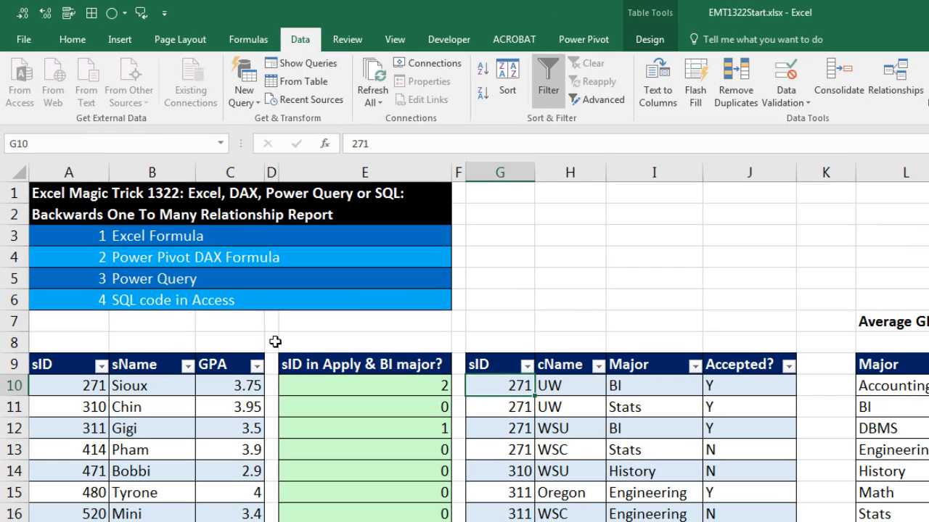
click(894, 92)
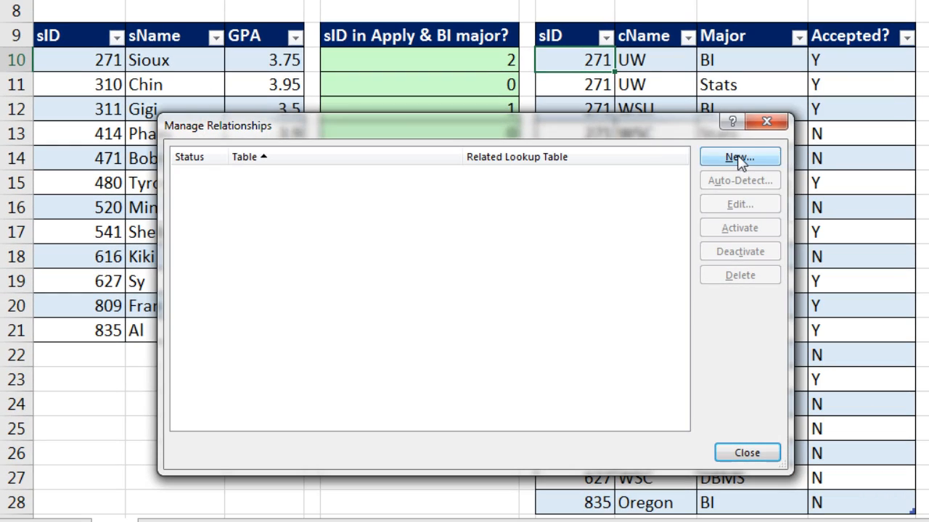
click(739, 159)
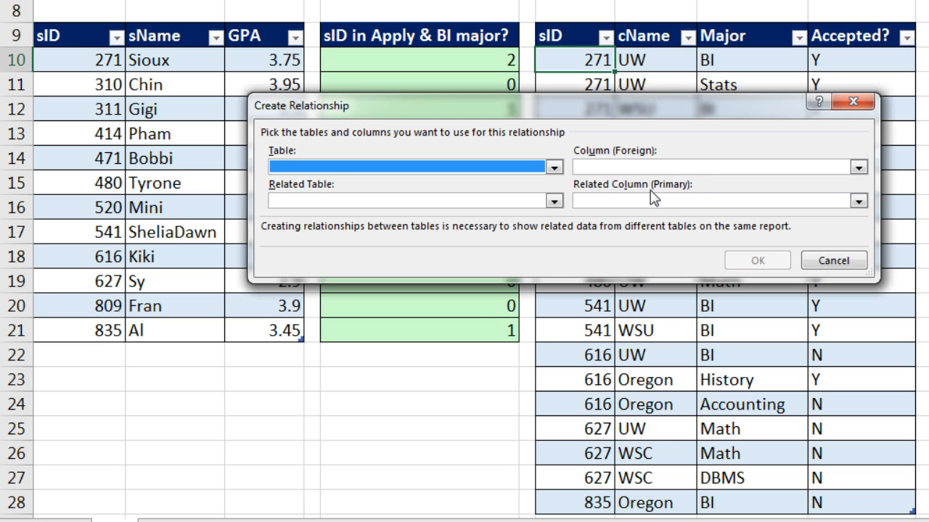
click(554, 201)
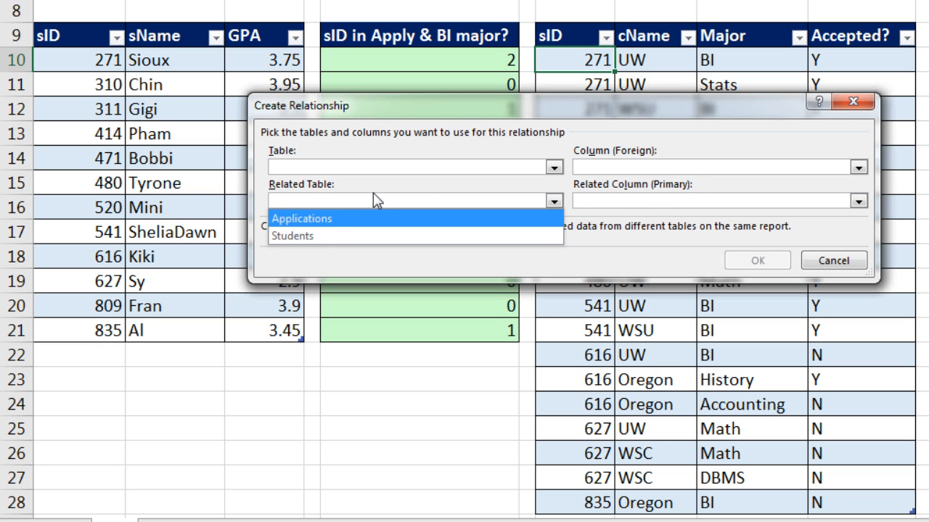
click(326, 236)
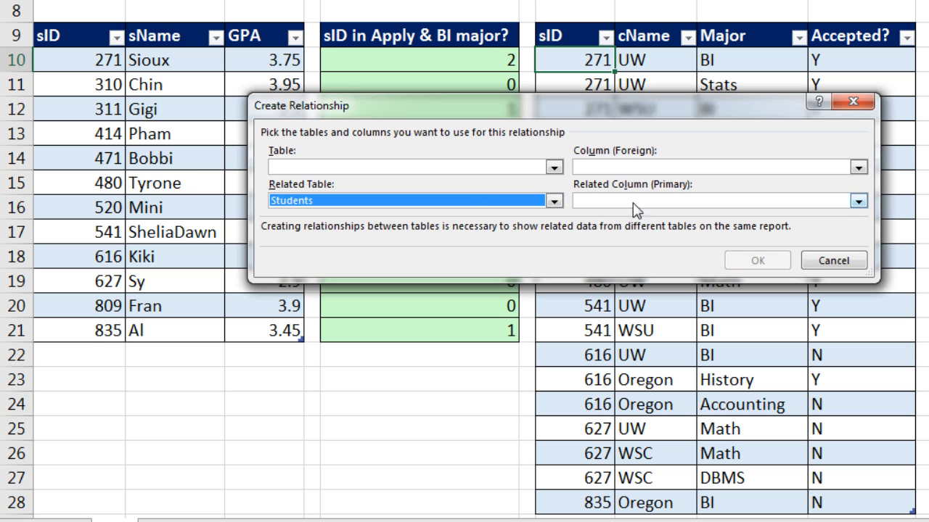
click(858, 201)
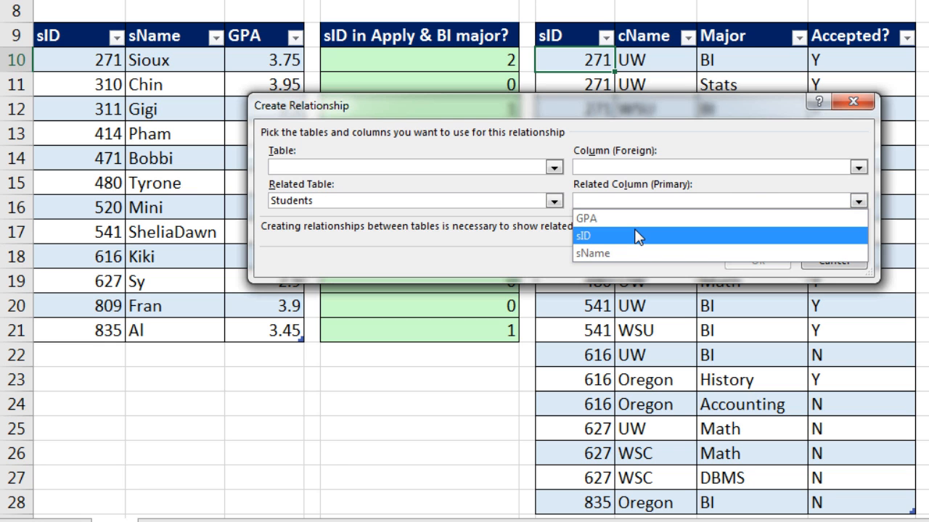
click(637, 237)
Set Applications as the relationship's table with sID as the foreign column, create the relationship and close the relationship manager
click(555, 168)
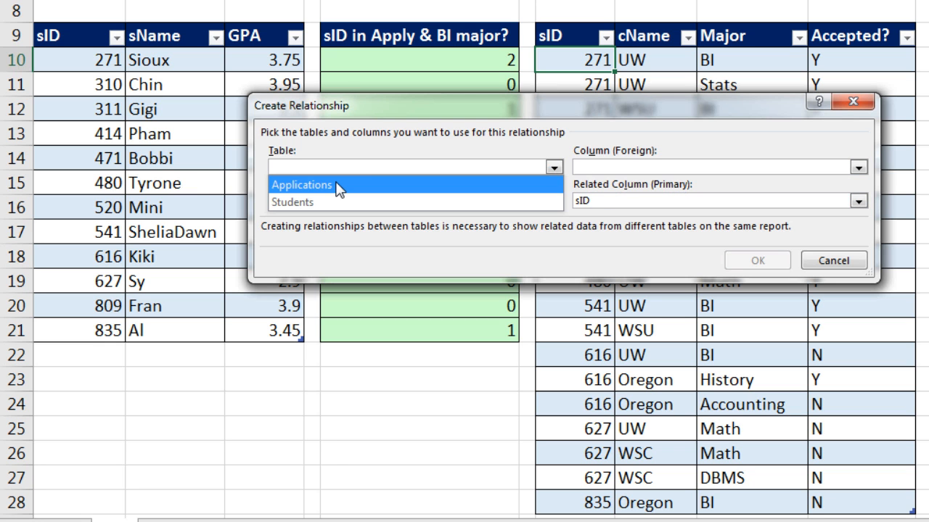
click(339, 187)
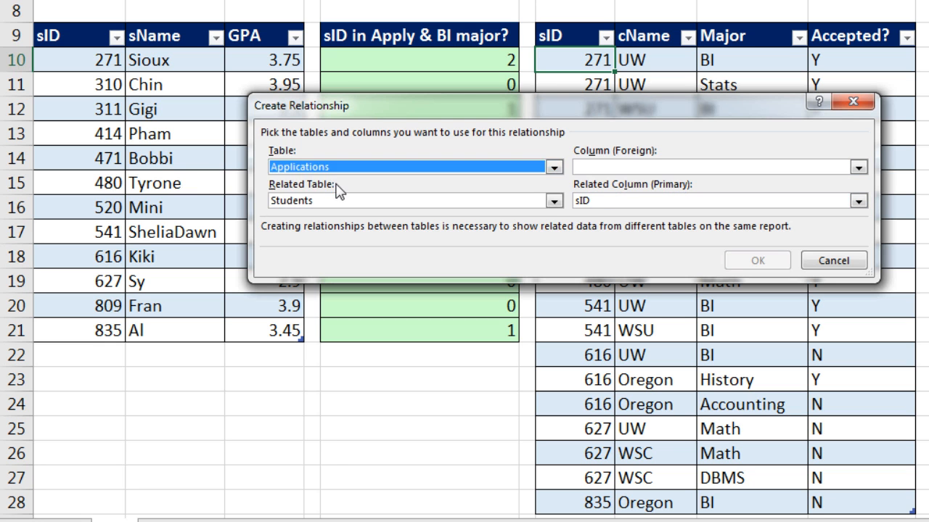
click(858, 168)
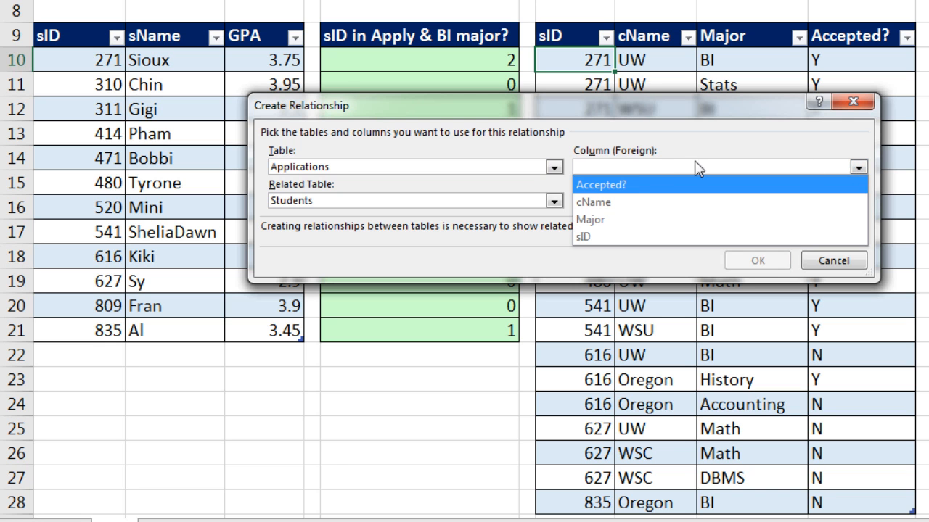
click(615, 233)
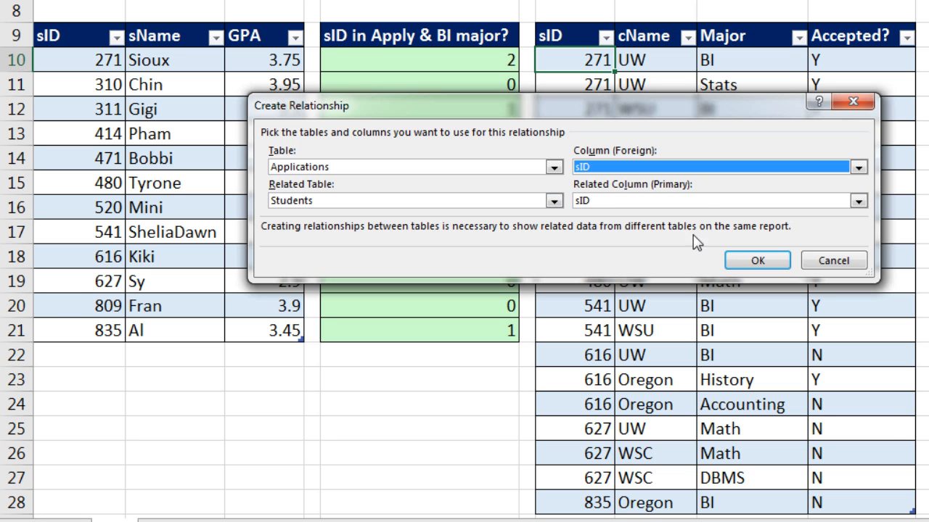
click(747, 263)
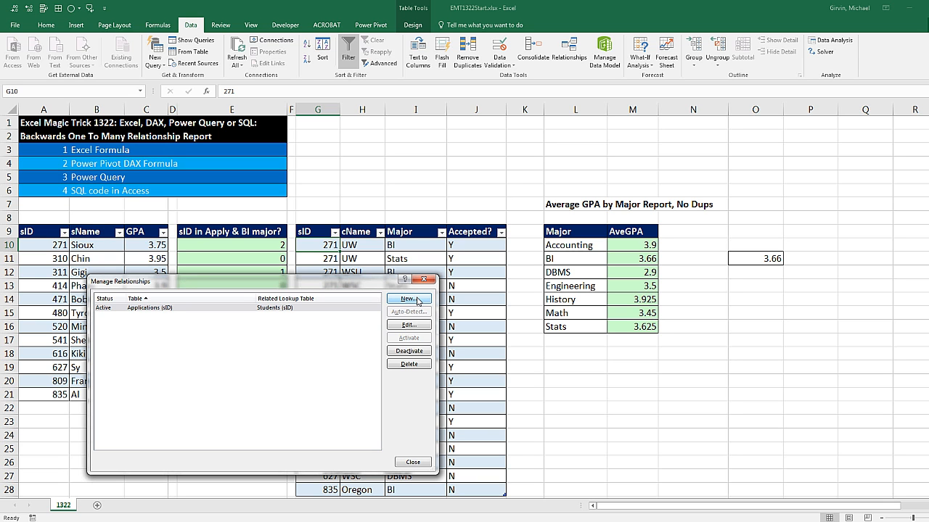
click(424, 279)
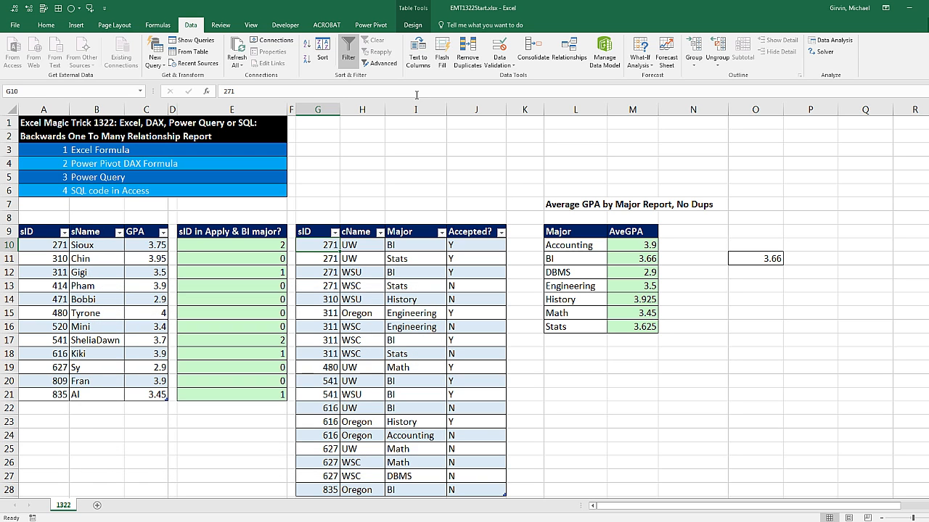
Examine the relationship between Applications and Students in the Power Pivot diagram view, and return to the worksheet
click(382, 26)
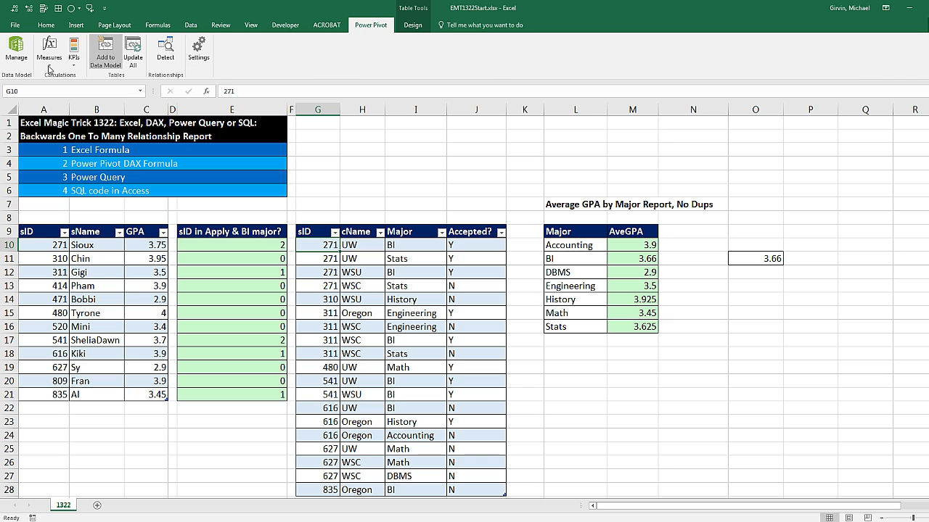
click(16, 52)
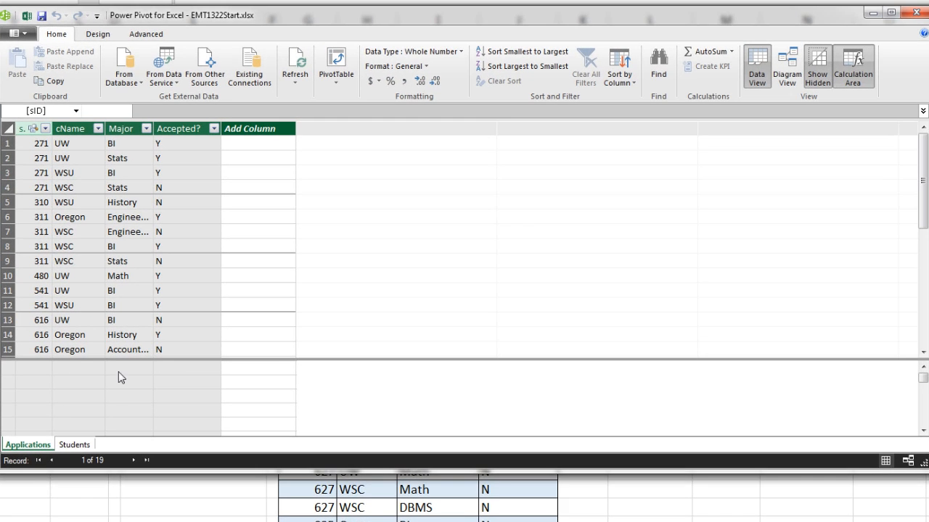
click(785, 66)
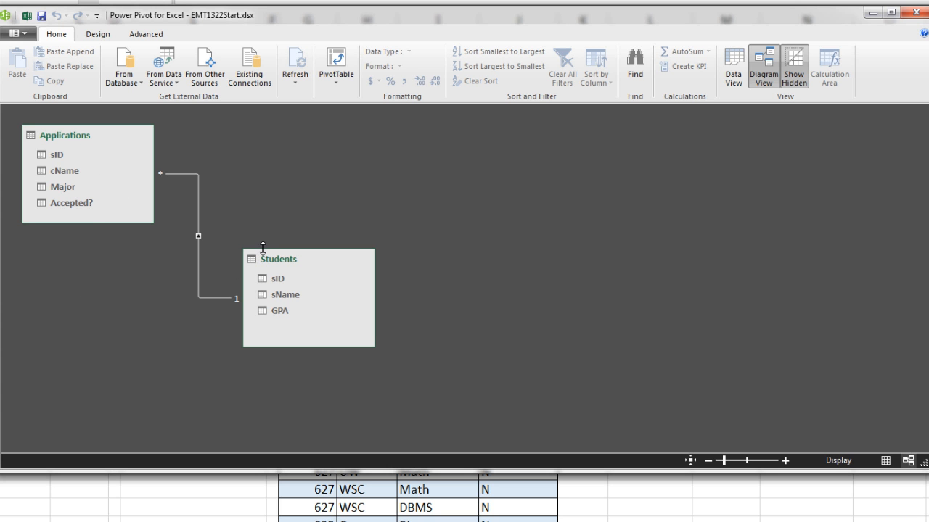
click(916, 13)
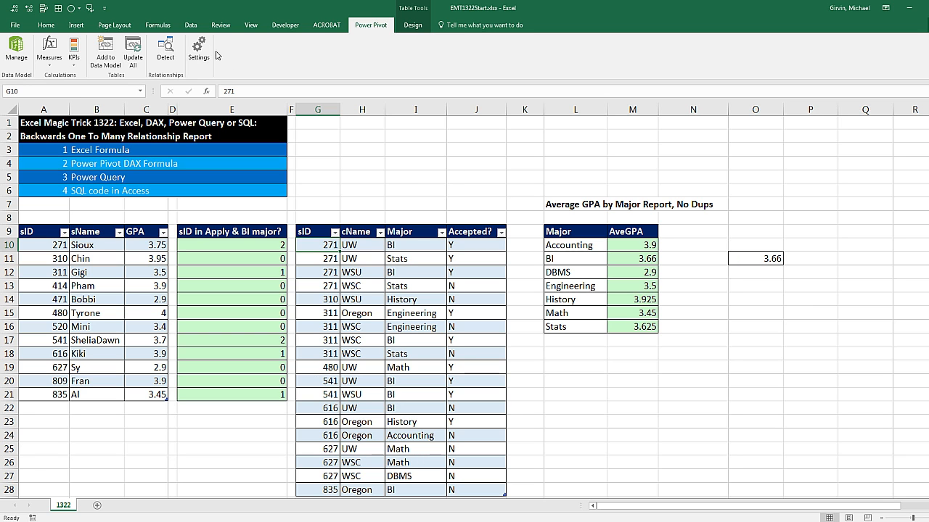
Create a PivotTable from this workbook's Data Model on the existing worksheet at cell L19
click(198, 25)
click(102, 281)
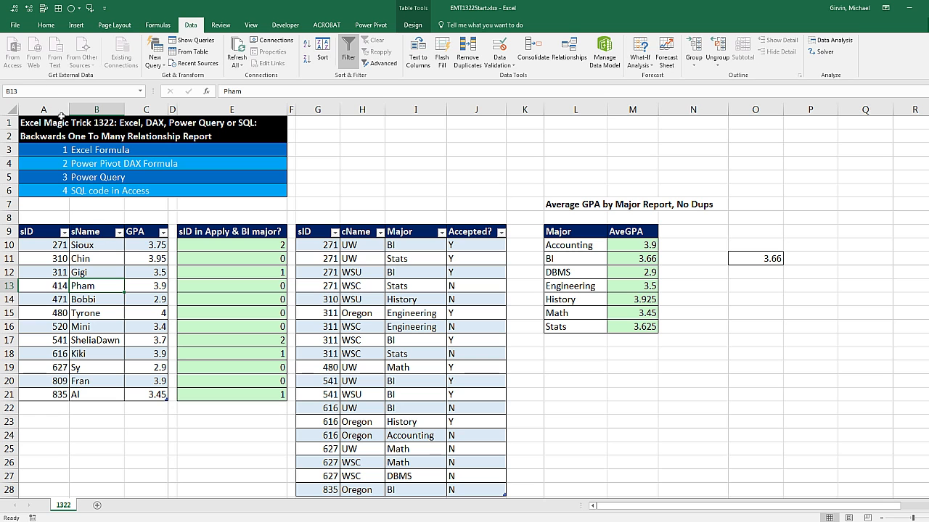
click(76, 27)
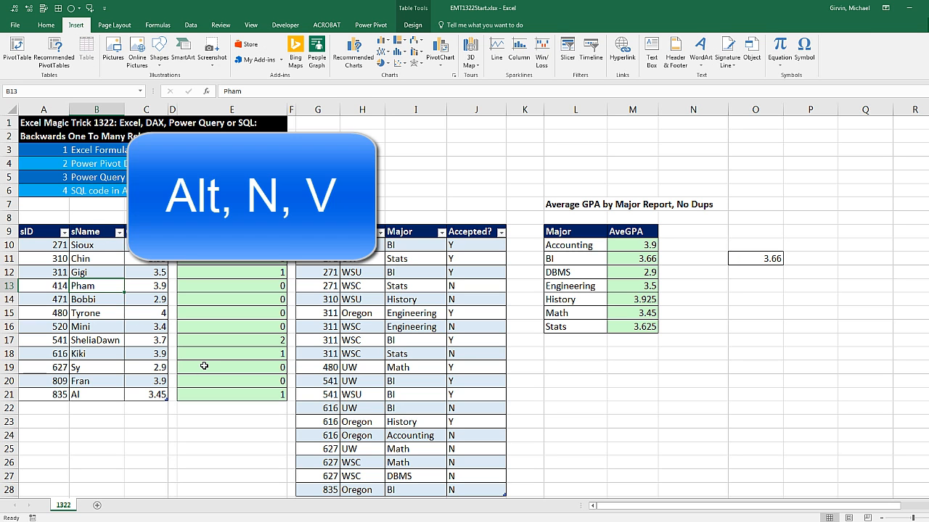
key(alt)
key(n)
key(v)
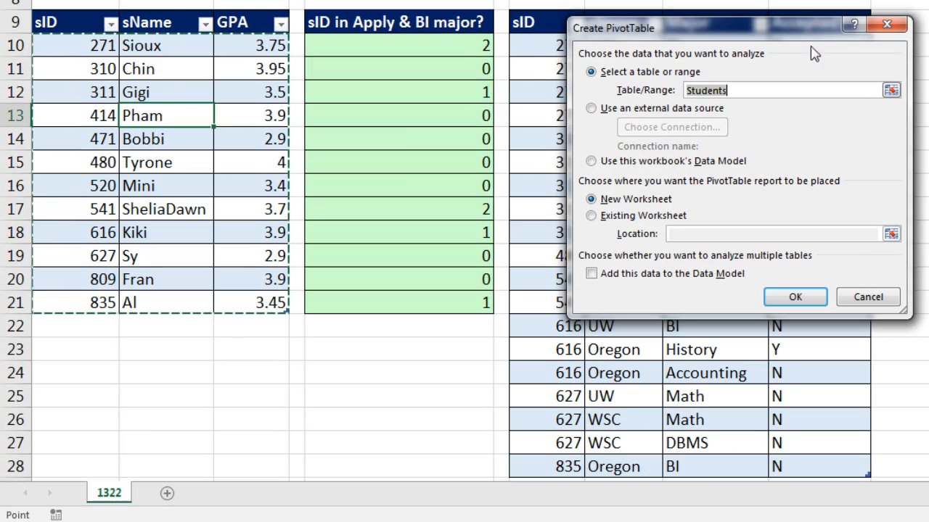
click(590, 161)
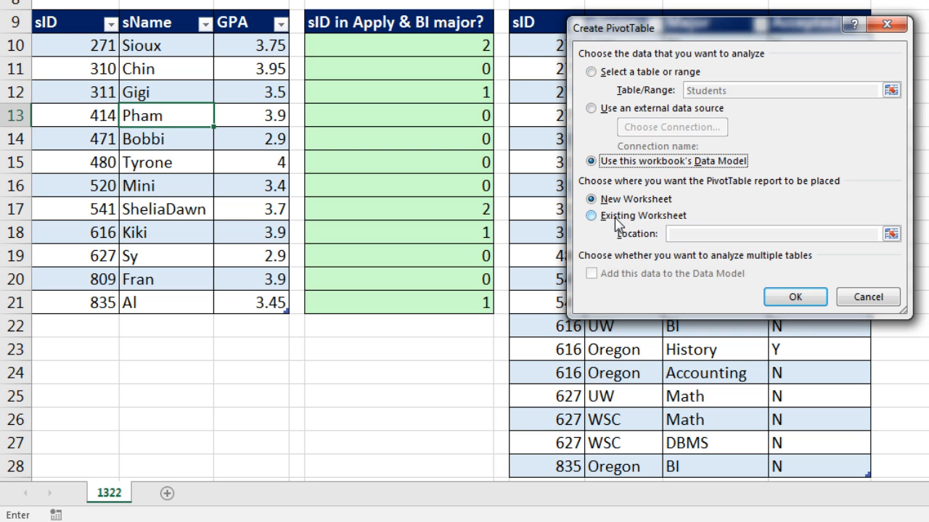
click(591, 215)
click(704, 236)
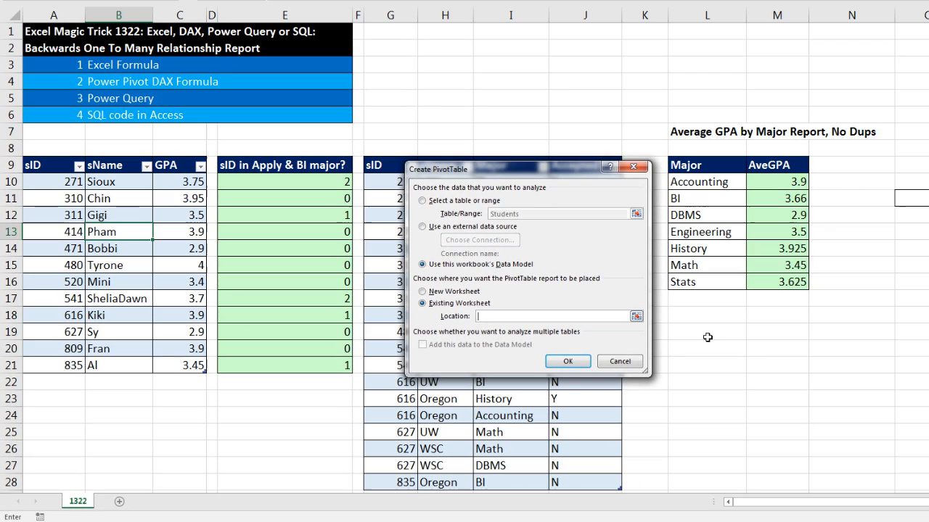
click(708, 332)
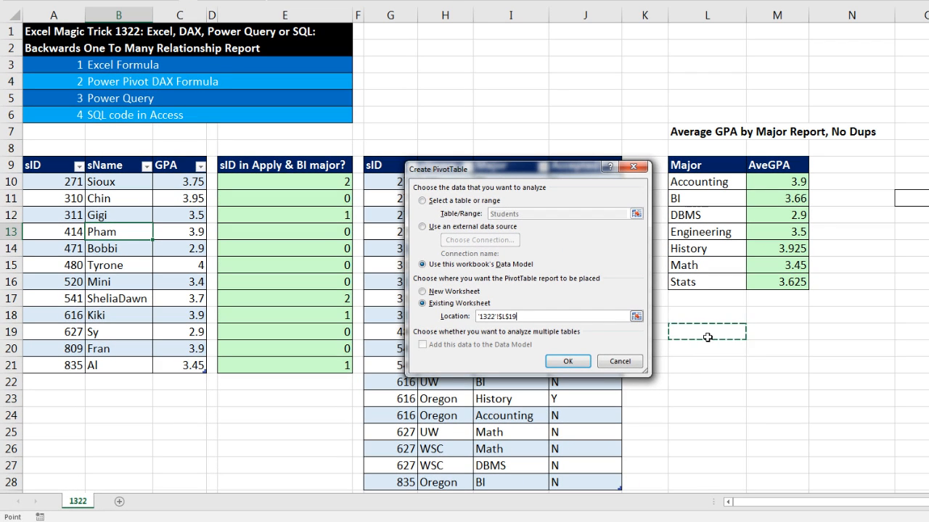
click(573, 362)
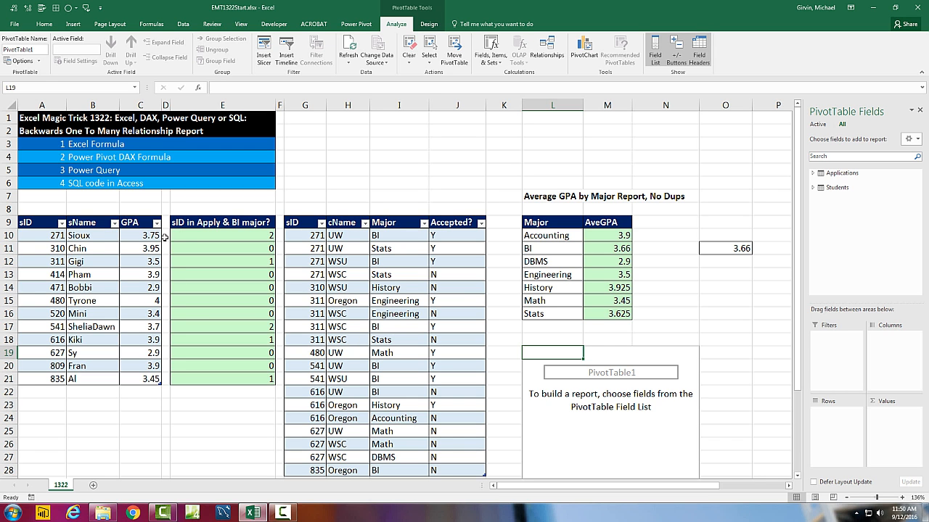
Add sID from the Students table to the PivotTable's rows and GPA to its values
click(813, 173)
click(813, 228)
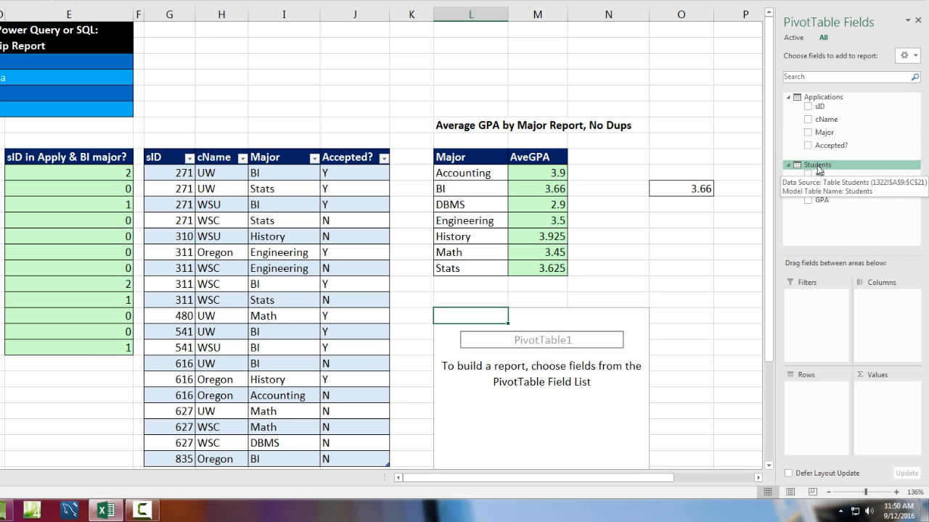
drag(819, 174, 812, 405)
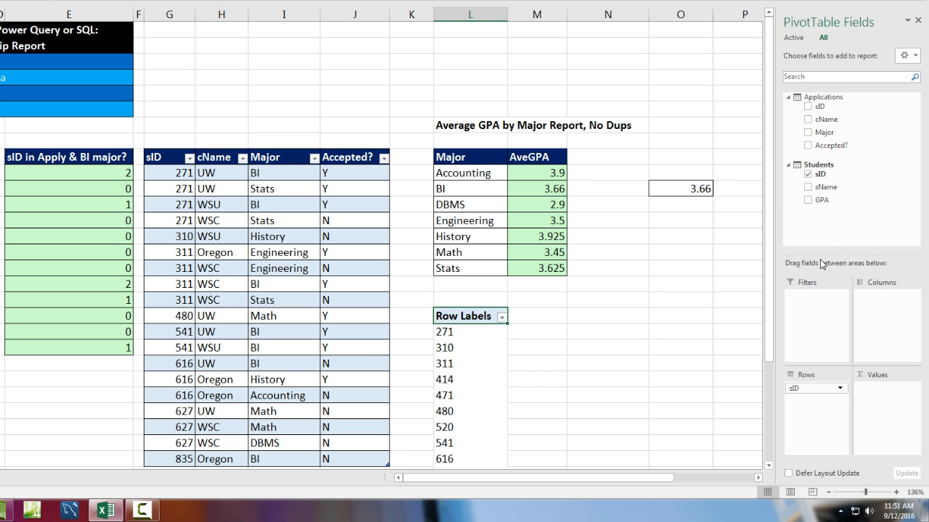
drag(814, 201, 875, 396)
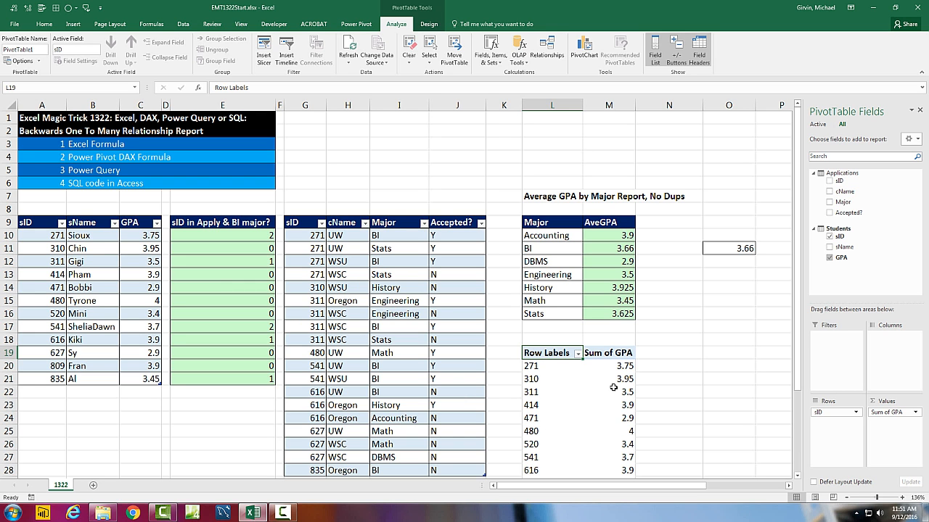
Summarize the PivotTable's GPA values by Average and replace the Students sID row field with sID from Applications
right_click(608, 365)
mouse_move(650, 289)
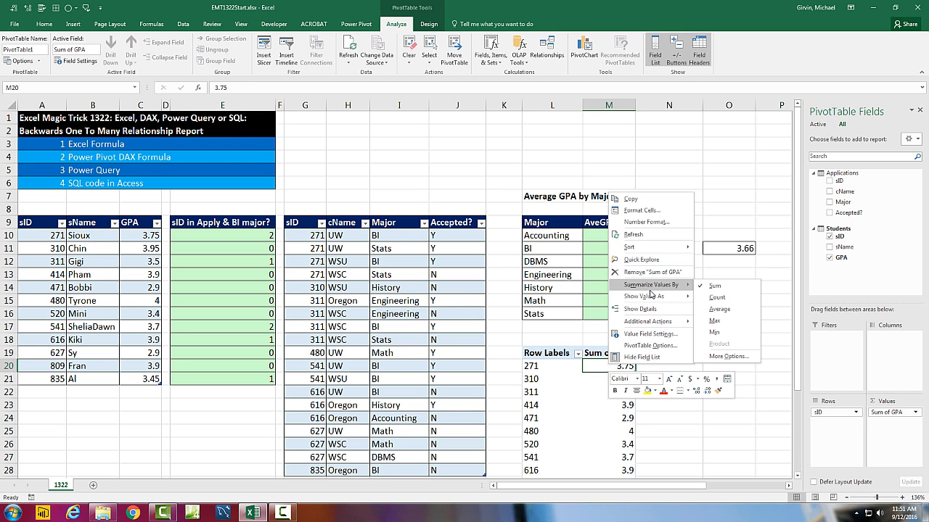
click(718, 313)
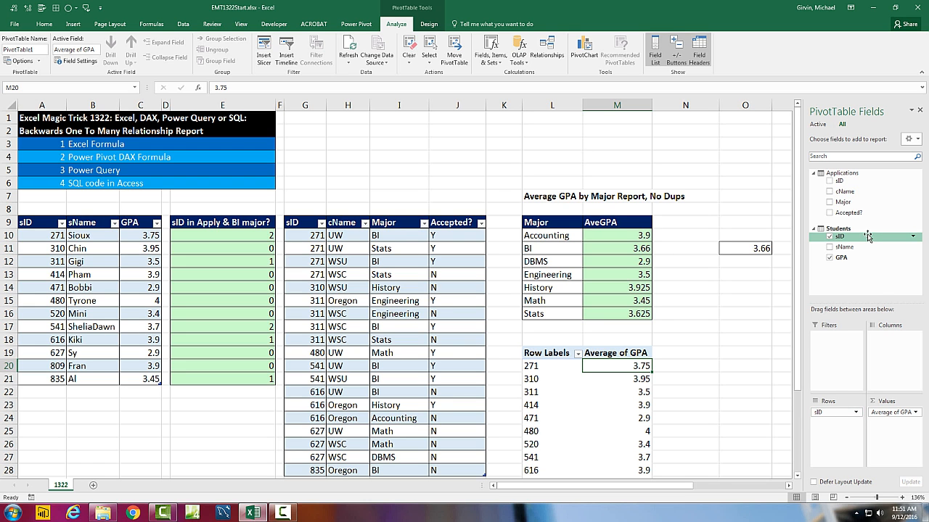
drag(833, 415, 729, 348)
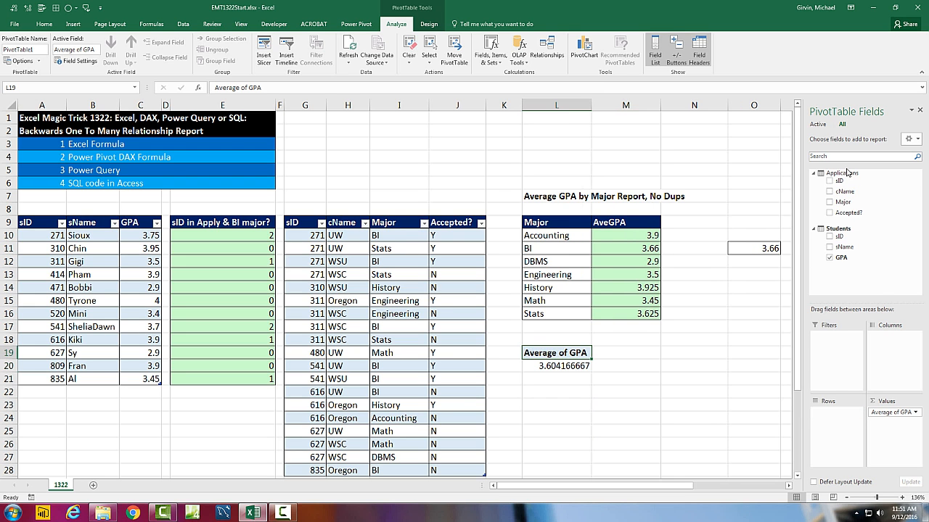
drag(838, 181, 823, 422)
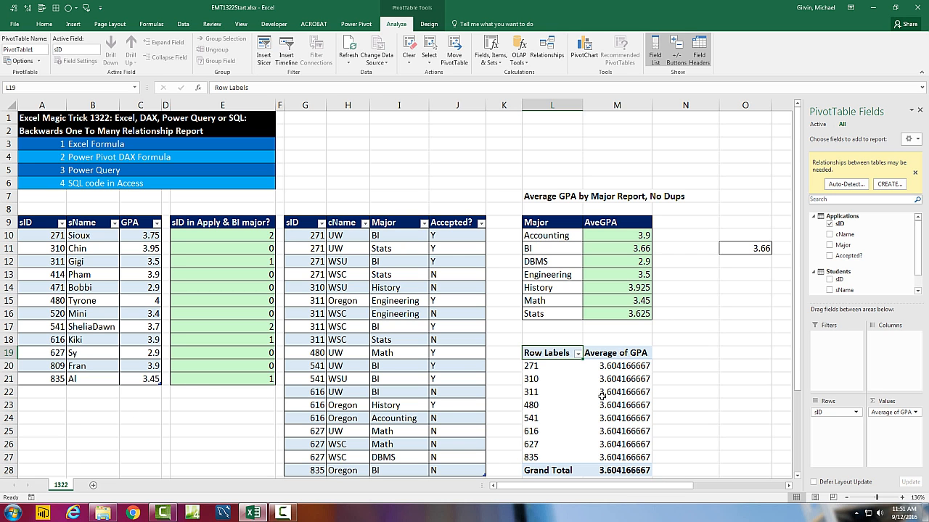
Enter an AVERAGE formula in C23 over the whole GPA column of the Students table, C10 to C21
click(148, 405)
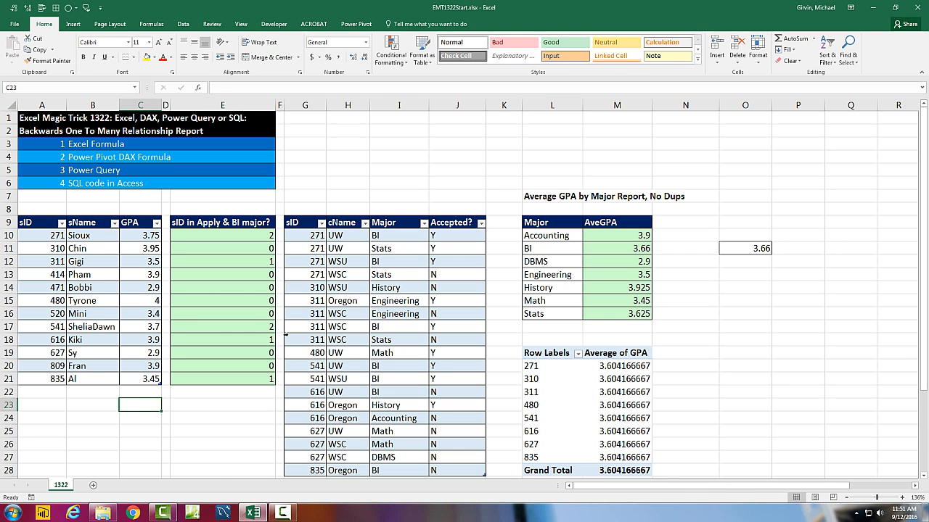
text(=aver)
key(Tab)
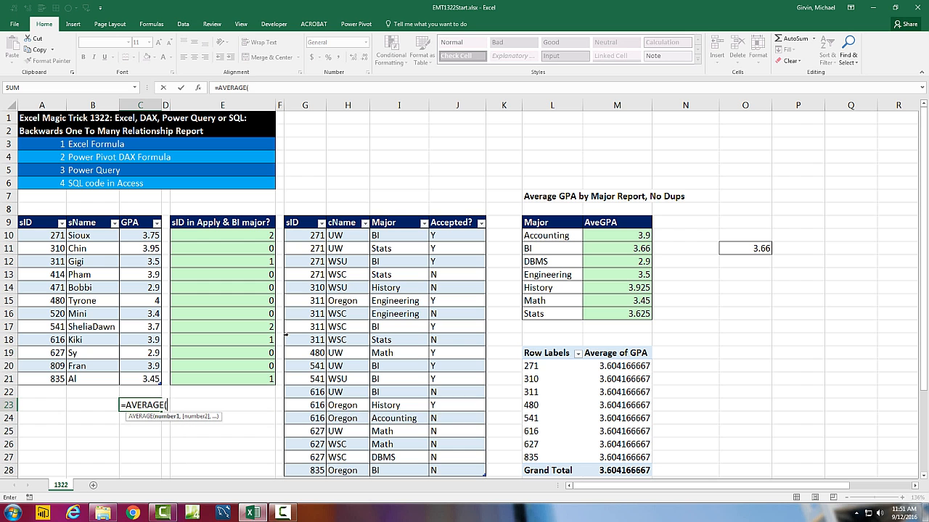
drag(148, 236, 144, 379)
key(Return)
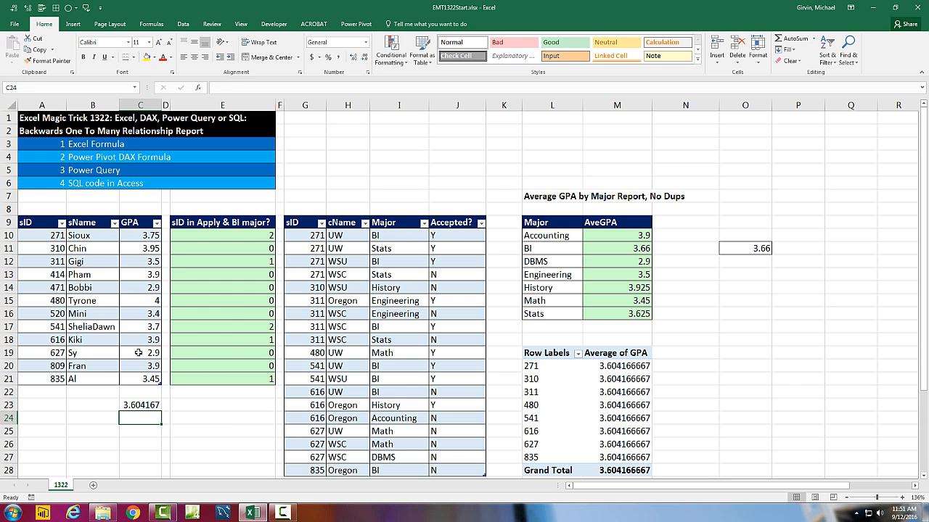
Replace the PivotTable's sID row field with Major from Applications and remove Average of GPA from the values
click(644, 405)
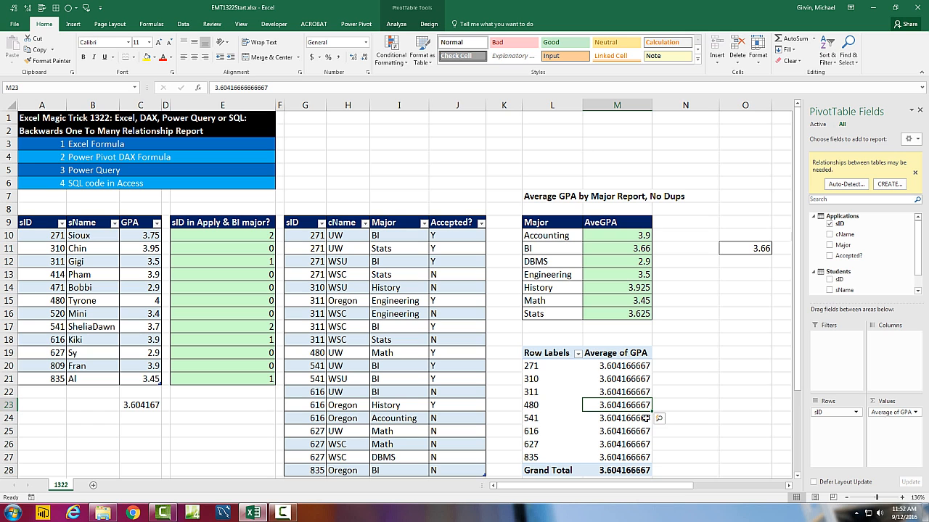
drag(825, 408, 877, 236)
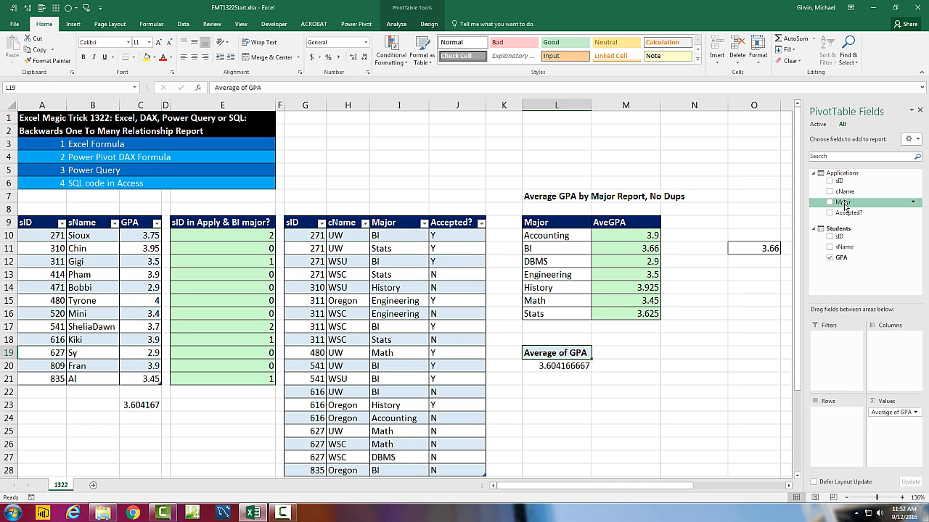
drag(843, 205, 836, 431)
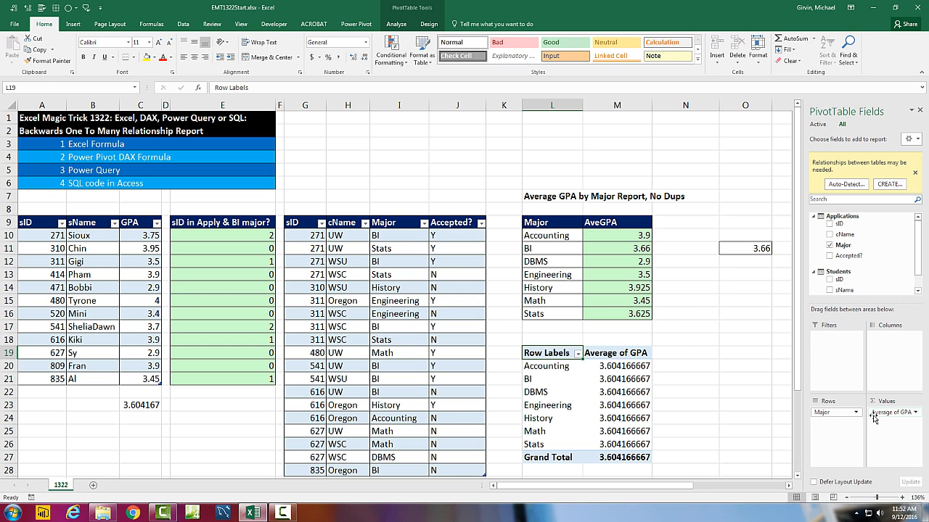
drag(874, 413, 738, 301)
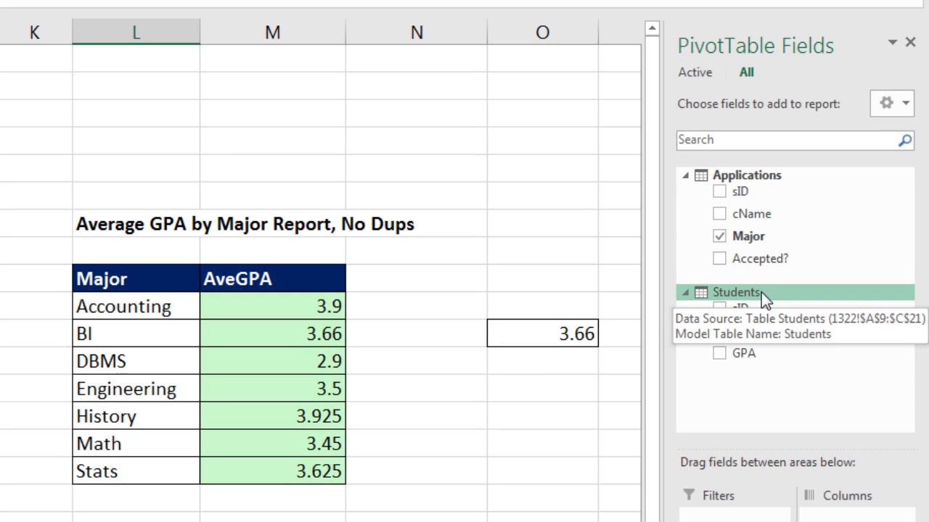
Start a new measure in the Students table and name it Ave GPA
right_click(731, 298)
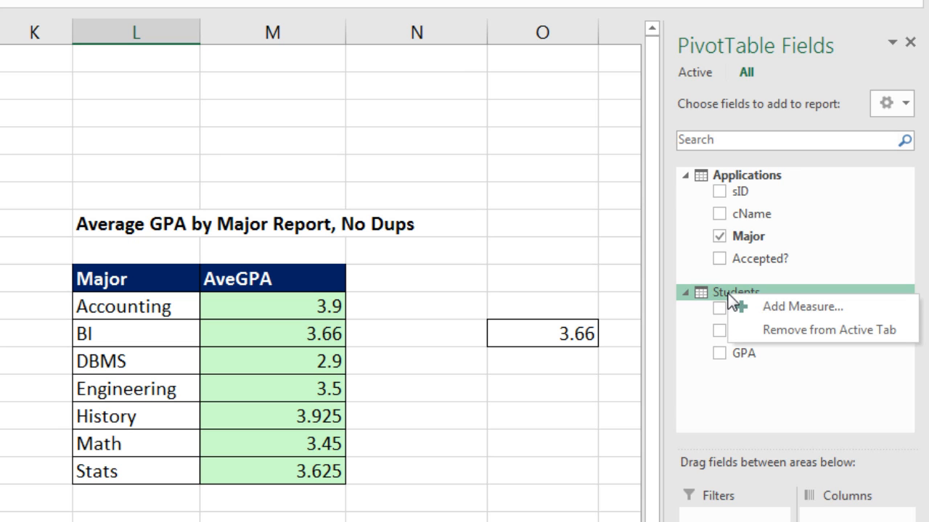
click(775, 309)
drag(34, 259, 485, 336)
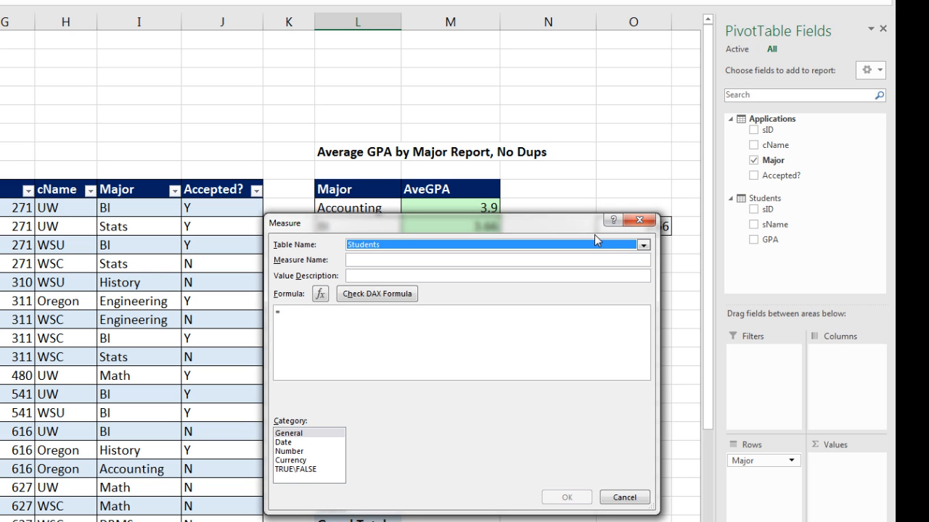
click(431, 254)
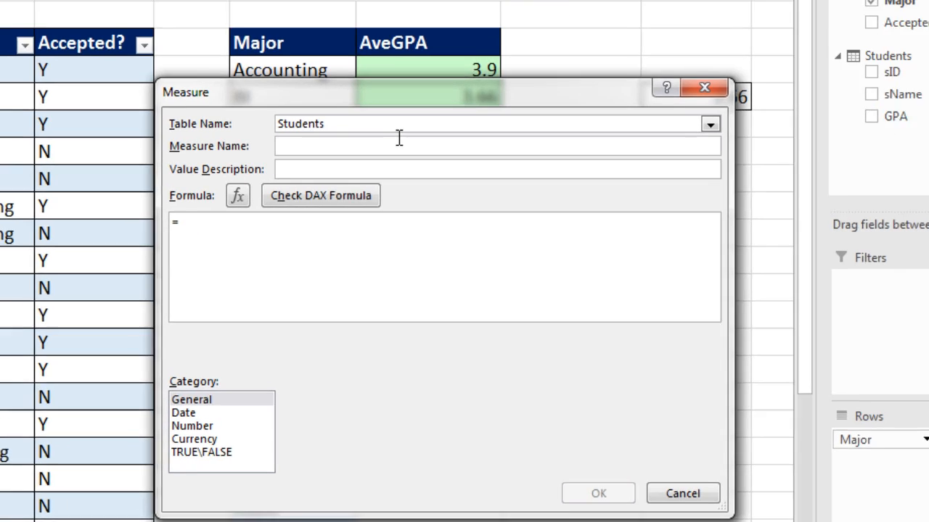
text(Ave GPA)
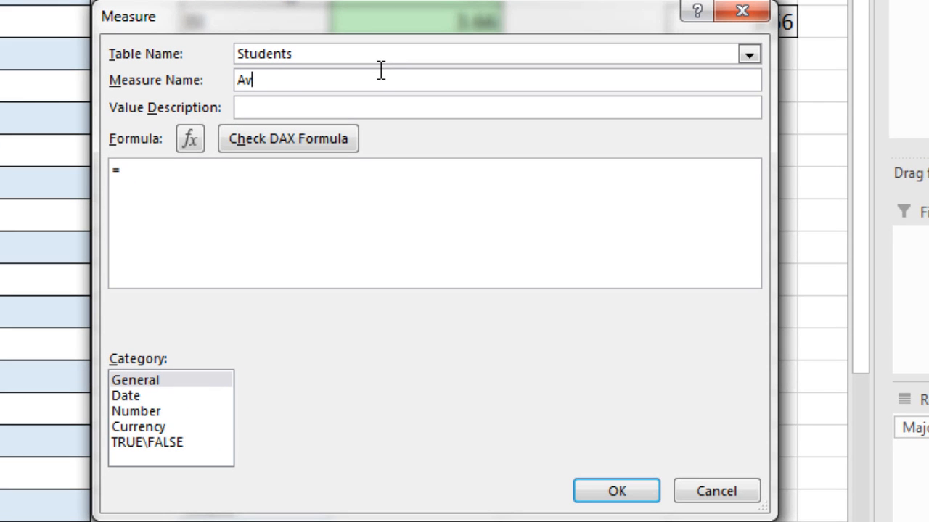
Define the Ave GPA measure with the formula =AVERAGE(Students[GPA]) and save it
click(195, 178)
text(aver)
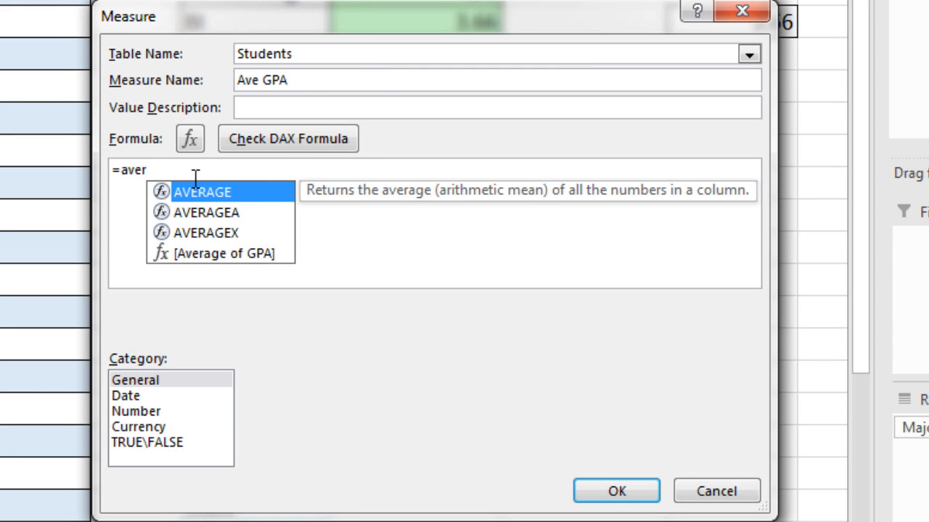
key(Tab)
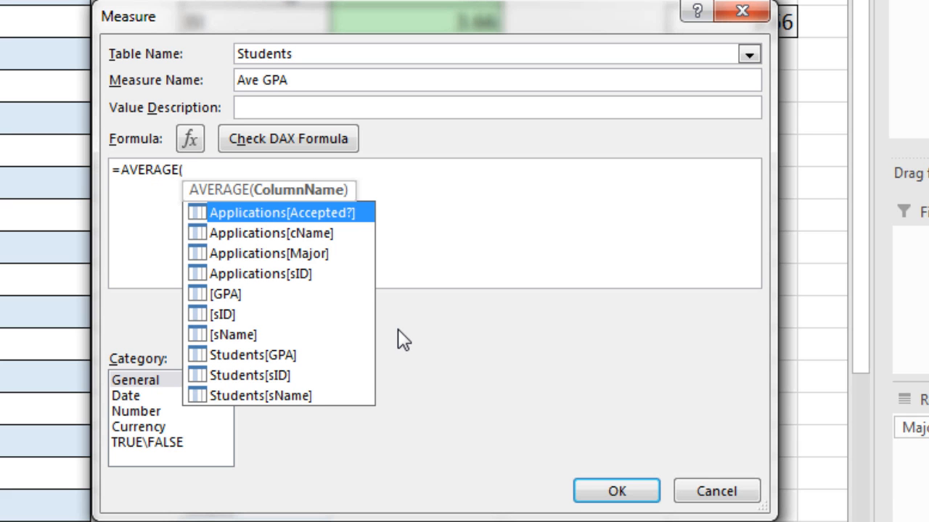
key(Down)
key(Down)
key(Down)
key(Down)
key(Down)
key(Down)
key(Down)
key(Down)
key(Up)
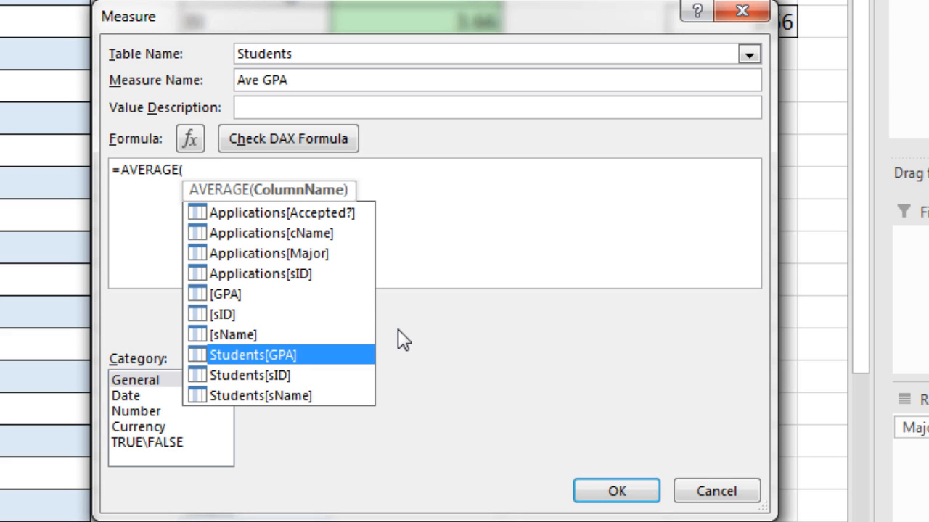
key(Tab)
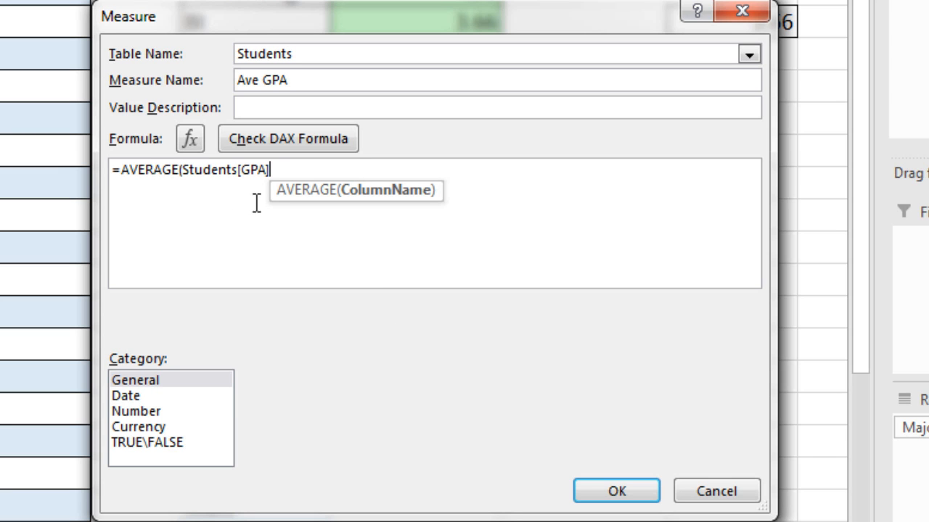
text())
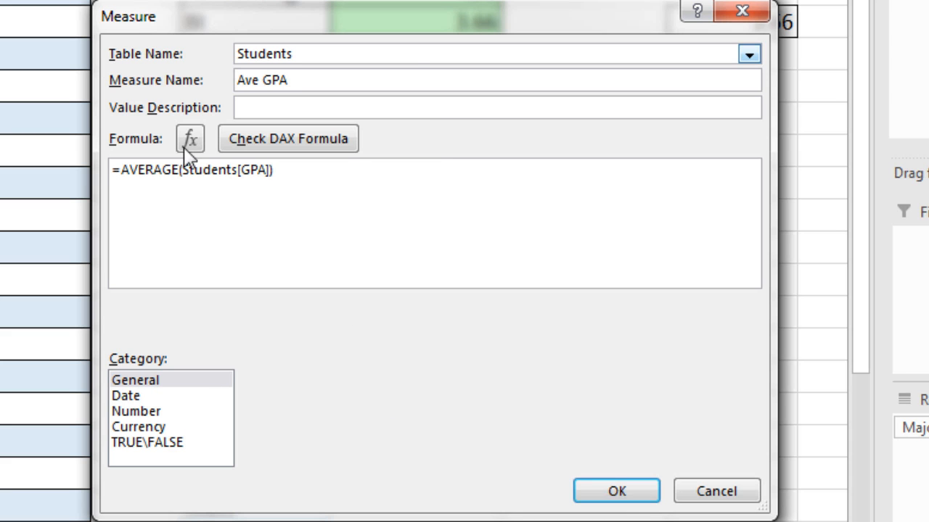
click(625, 489)
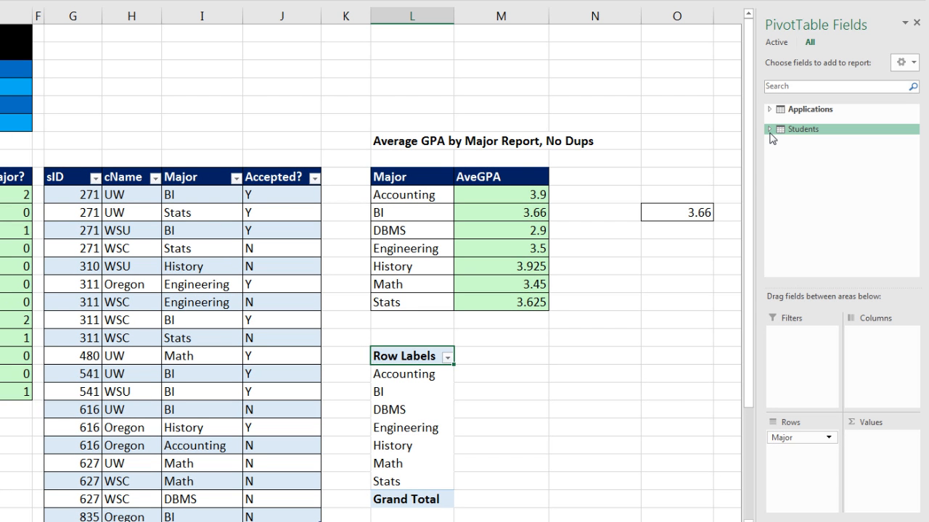
Add the Ave GPA measure from the Students table to the PivotTable's values and check the results per major
click(770, 129)
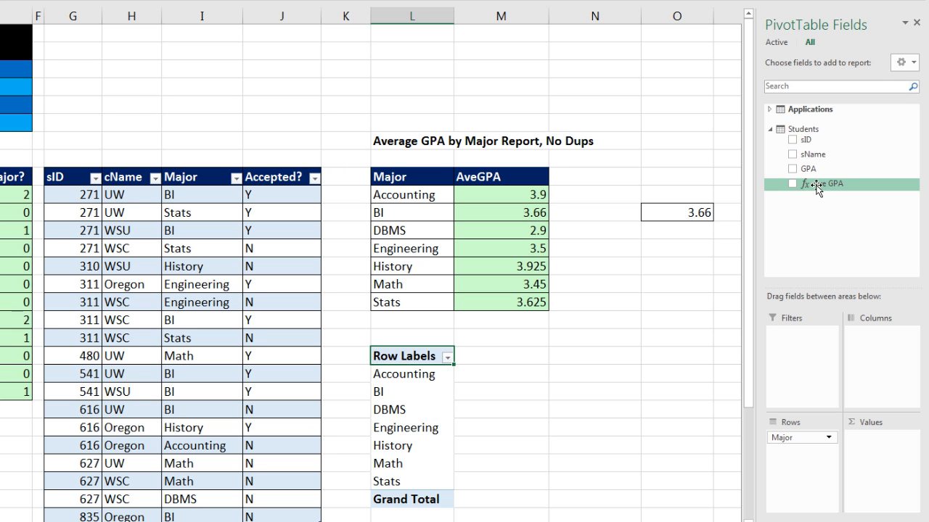
drag(817, 188, 871, 446)
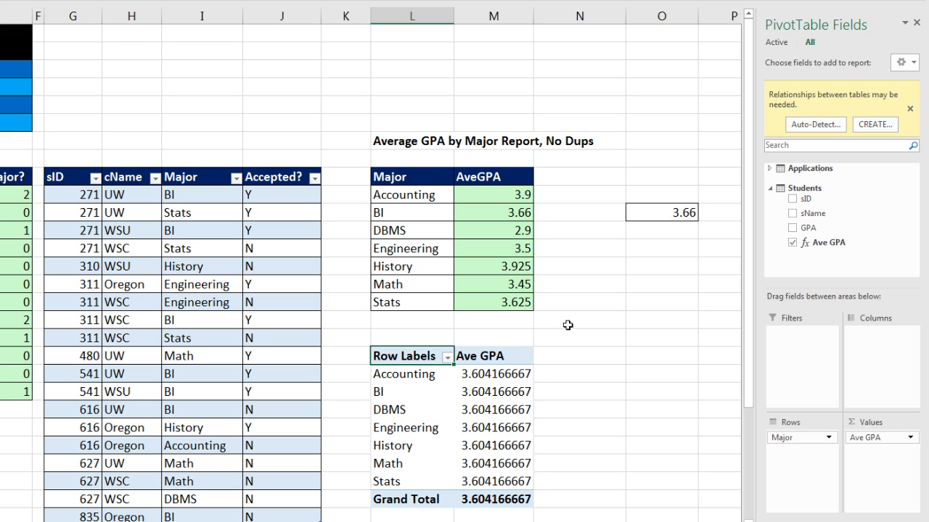
click(496, 396)
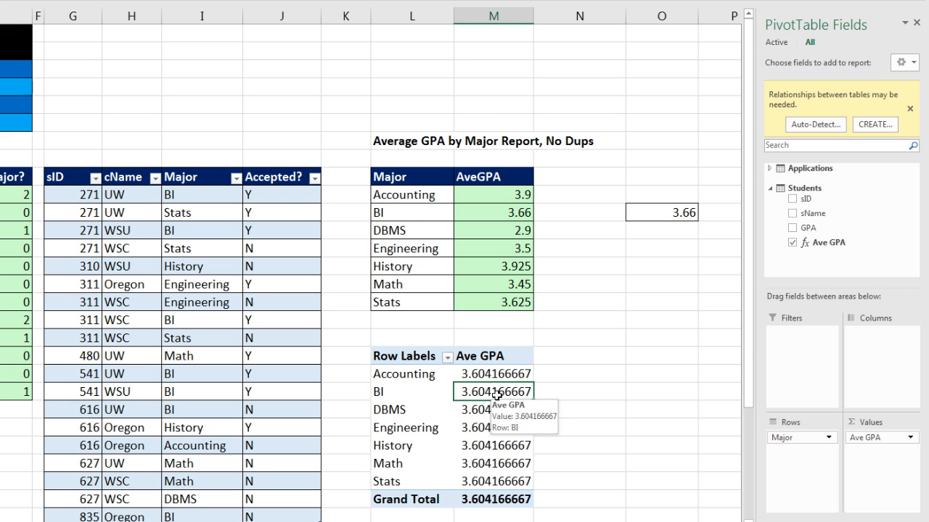
click(479, 409)
click(493, 429)
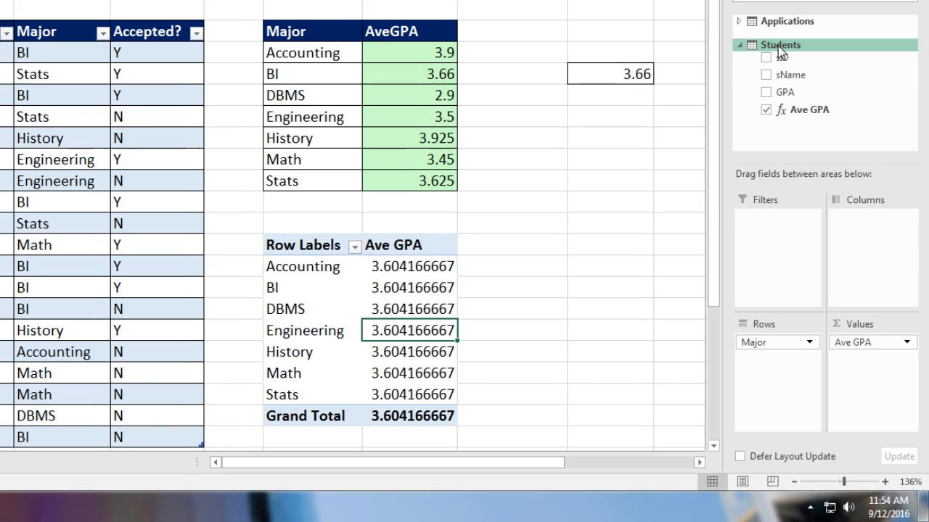
Start a second measure in the Students table and name it AveGPAcorrect
right_click(808, 134)
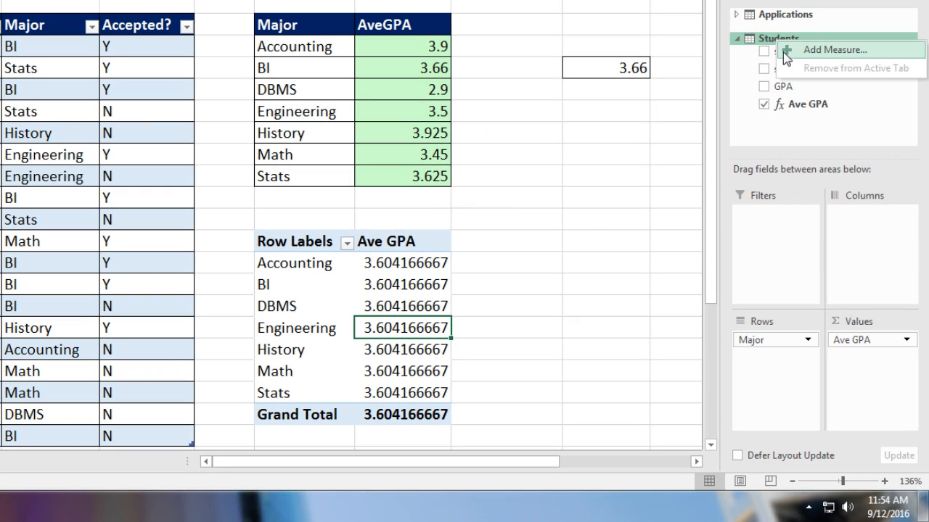
click(783, 52)
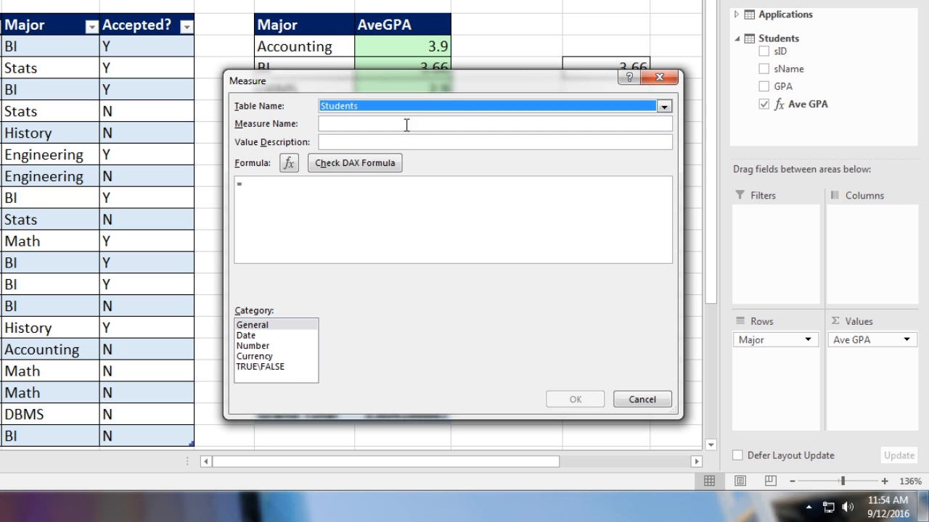
click(405, 127)
text(AveGPAcorrect)
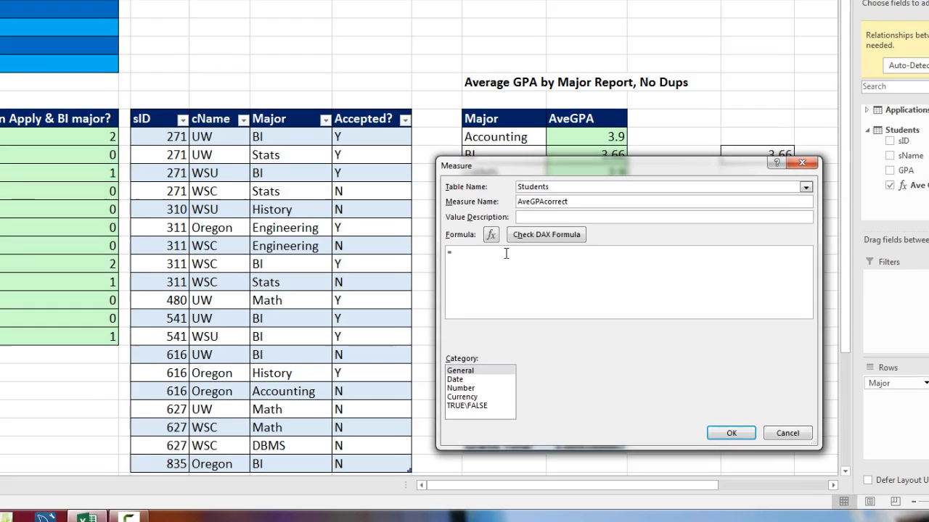
Begin the AveGPAcorrect formula with AVERAGEX, using the Students table as its first argument
click(507, 253)
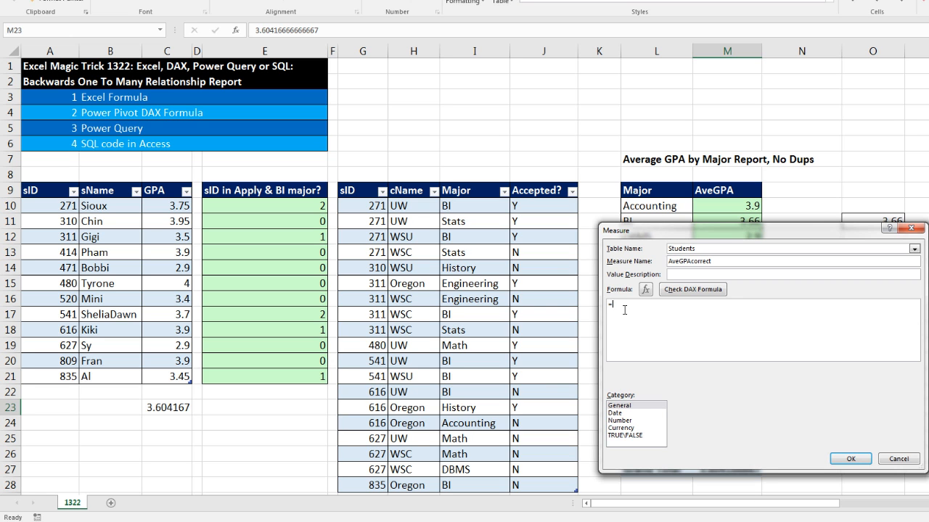
text(ave)
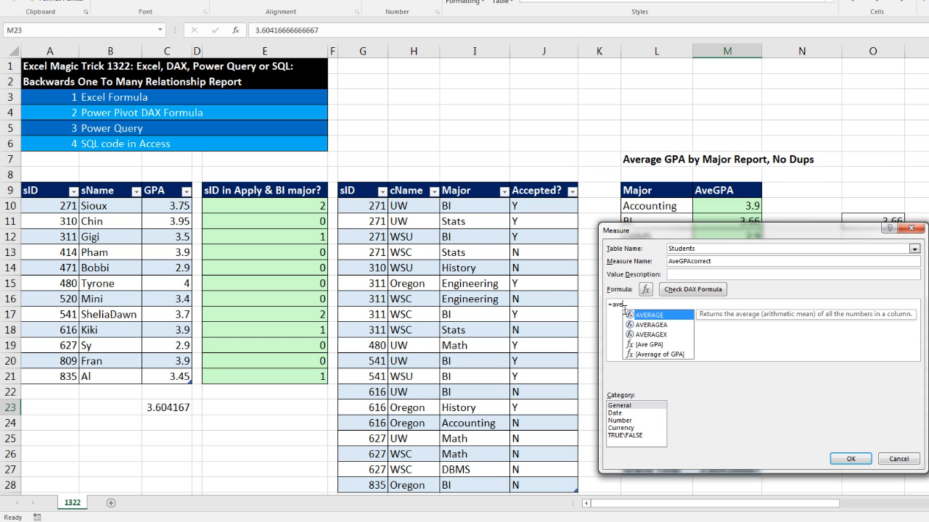
key(Down)
key(Down)
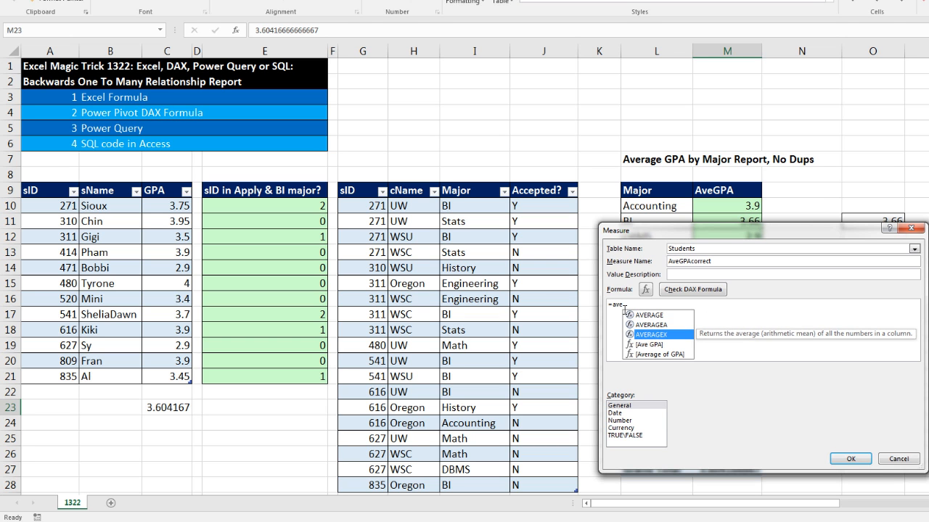
key(Tab)
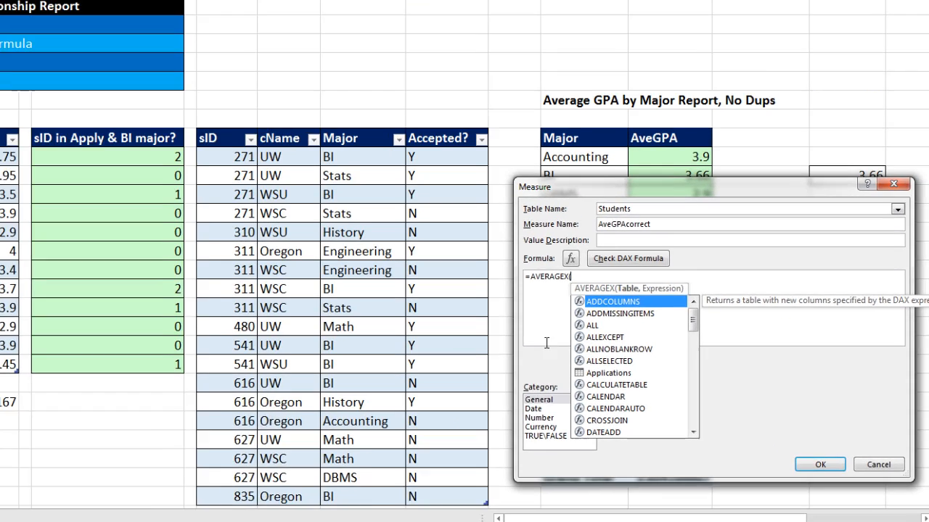
text(stud)
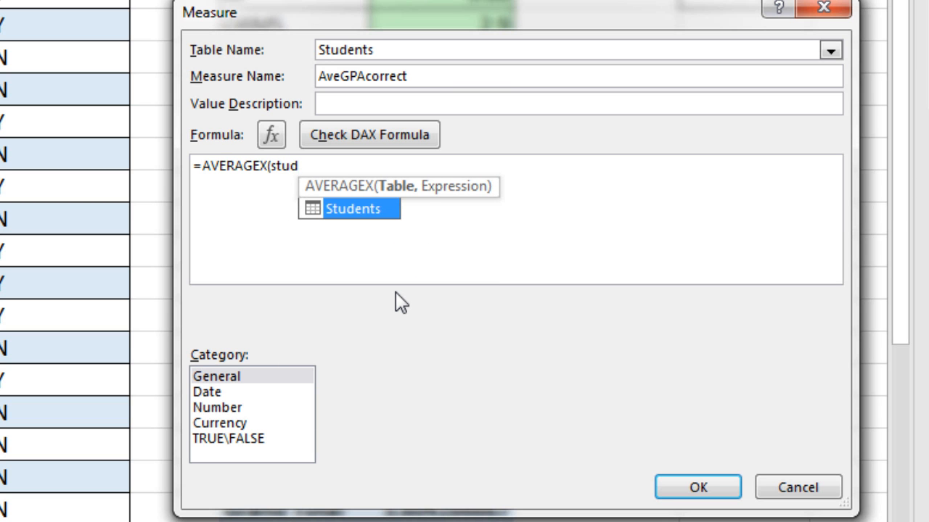
key(Tab)
text(,)
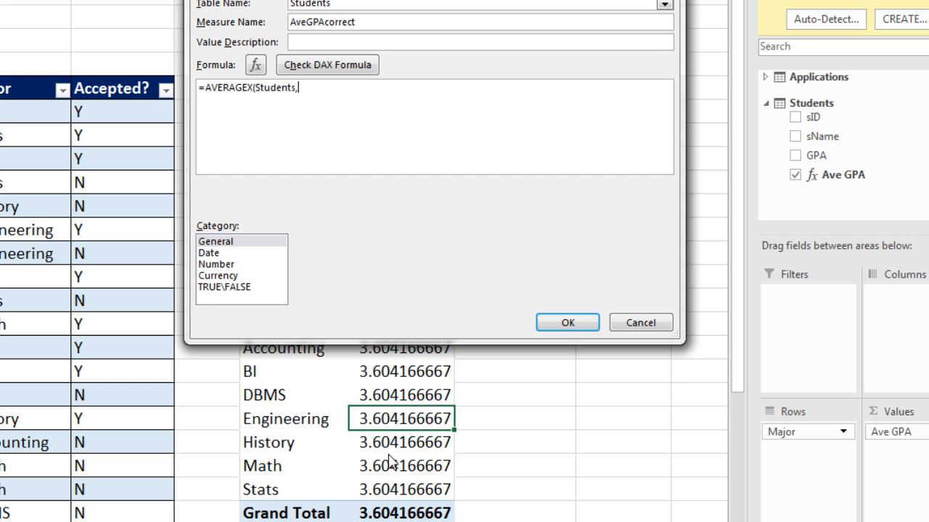
Enter CALCULATE as AVERAGEX's expression argument, with the [Ave GPA] measure as the expression it evaluates
drag(384, 0, 390, 91)
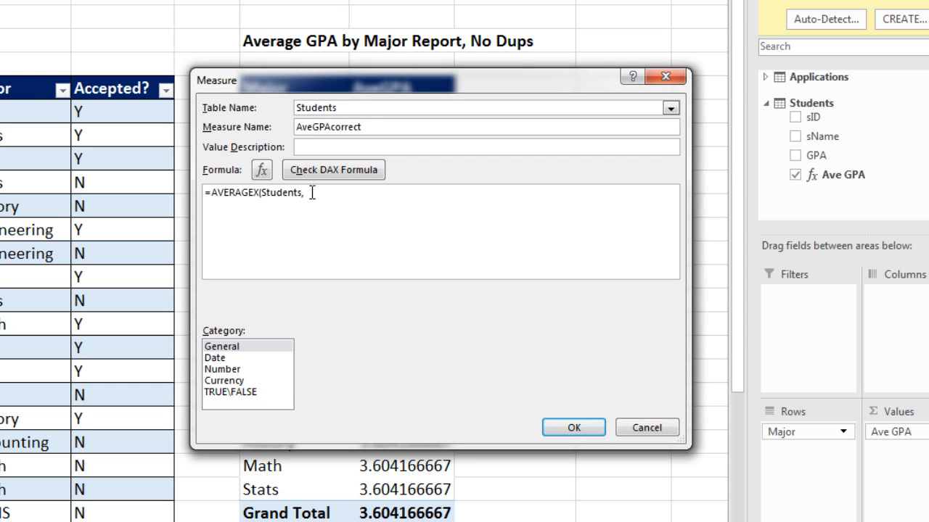
text(c)
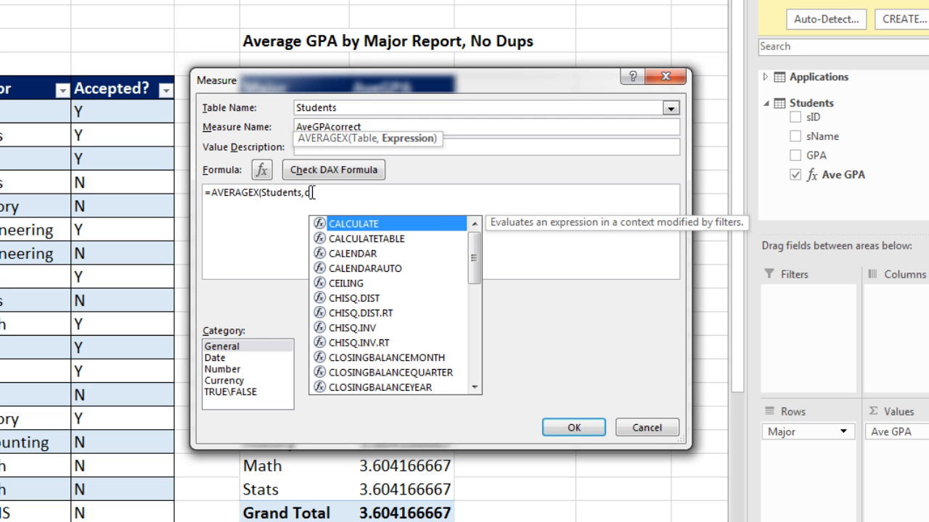
key(Tab)
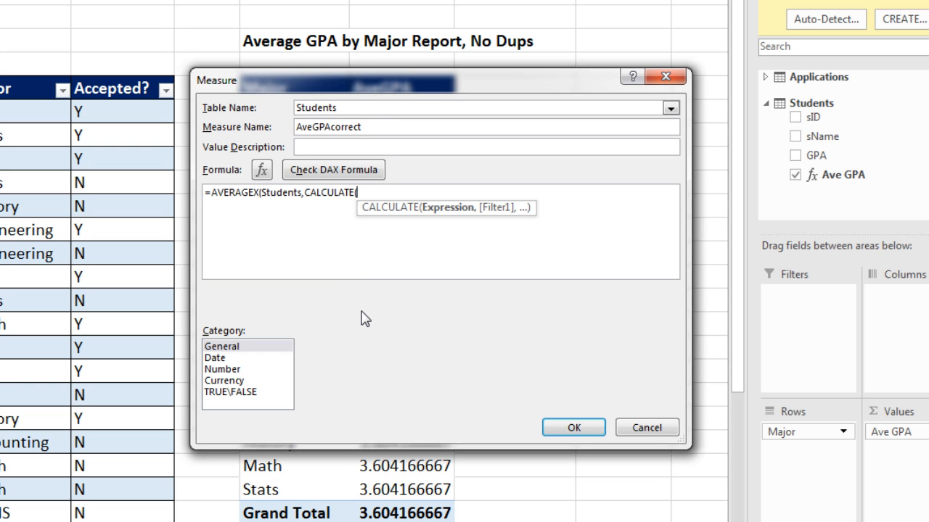
text([)
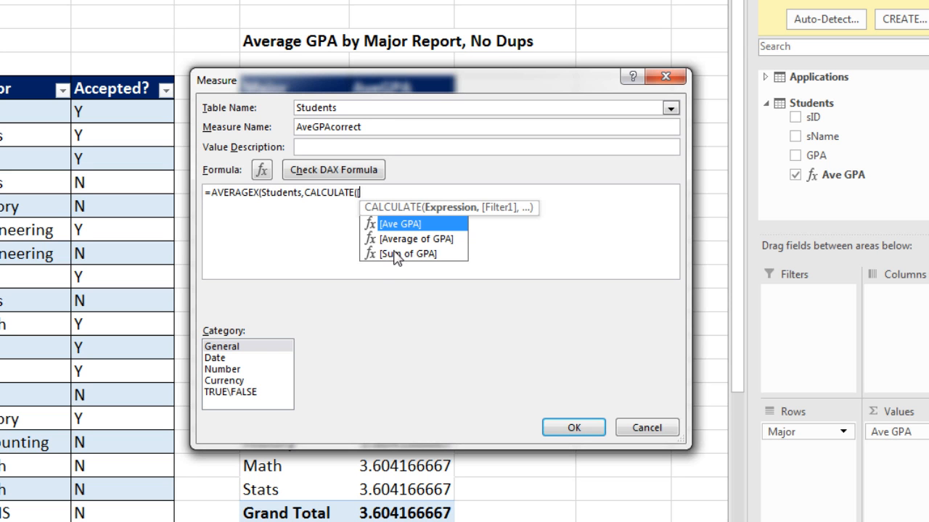
double_click(402, 221)
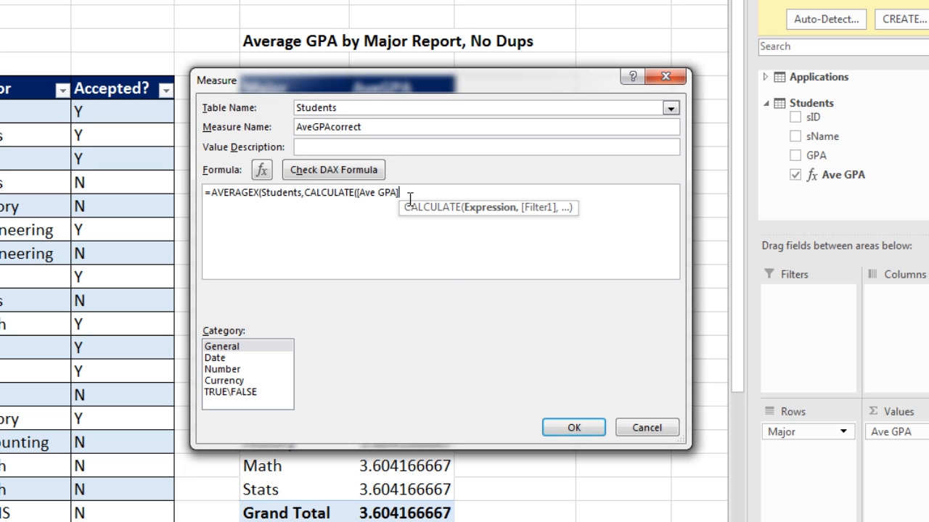
Add a FILTER function as CALCULATE's filter argument, with the Applications table as its table
text(,)
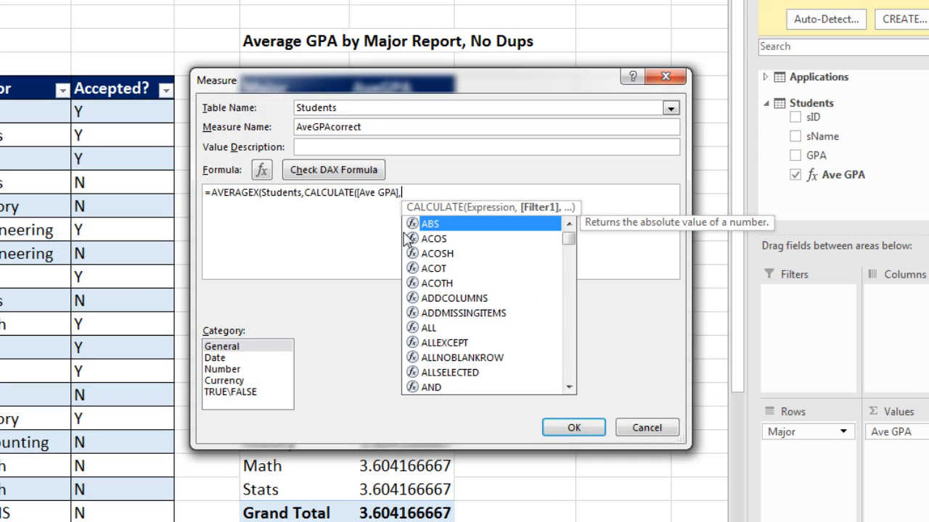
text(fi)
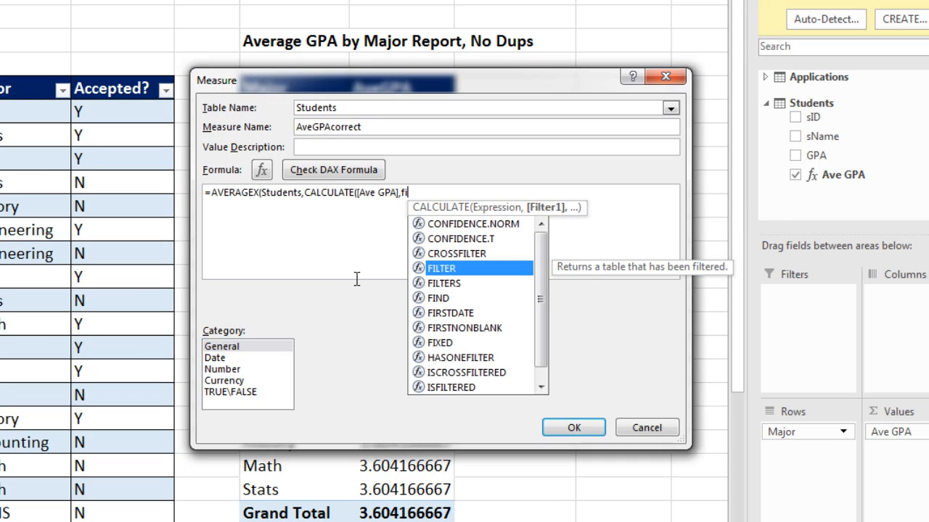
key(Tab)
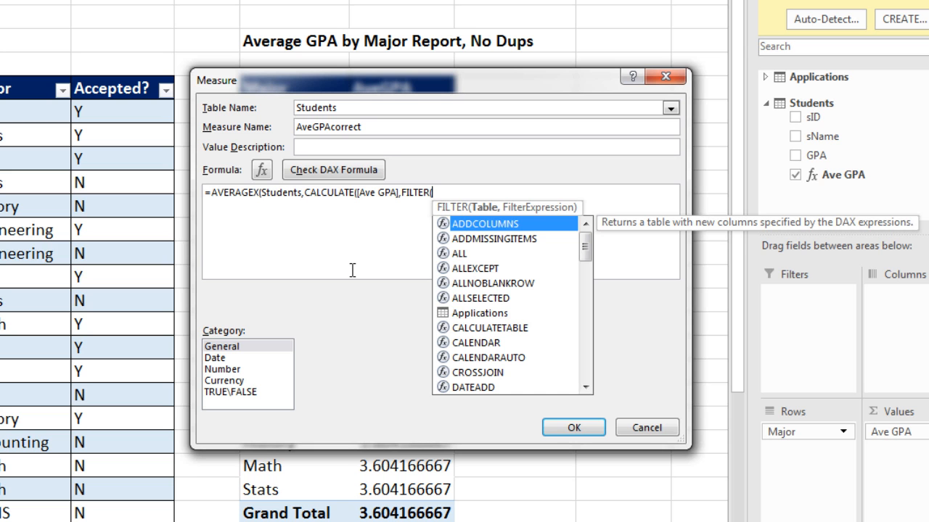
key(Down)
key(Down)
key(Down)
key(Down)
key(Down)
key(Down)
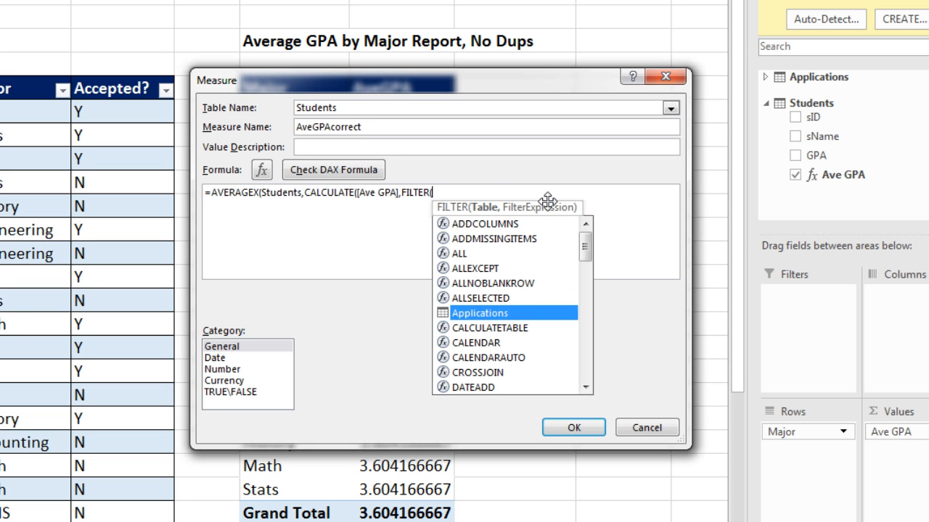
key(Tab)
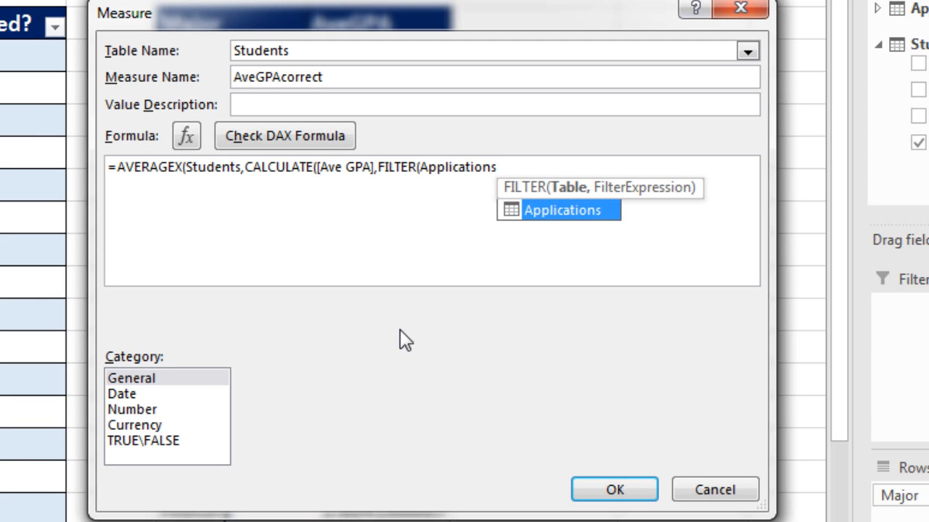
Start the FILTER condition with the Applications[sID] column followed by an equals sign
text(,)
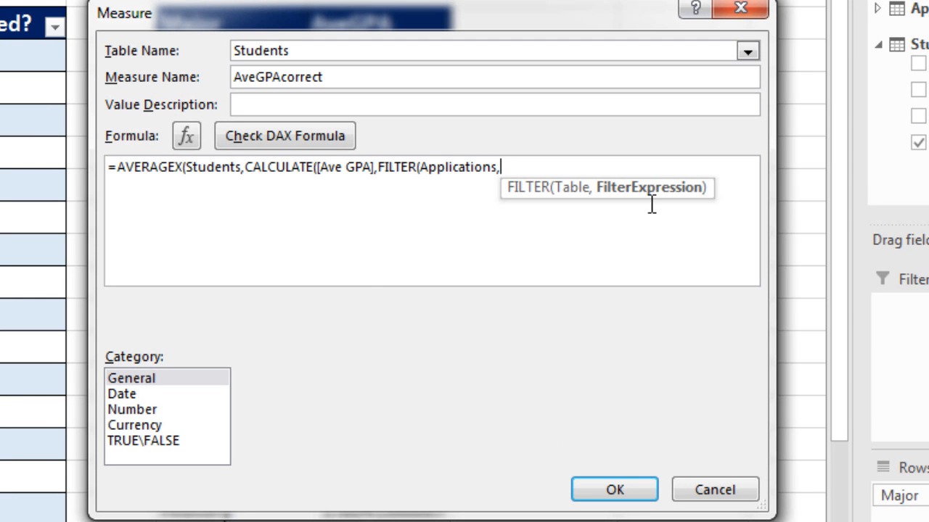
text(app)
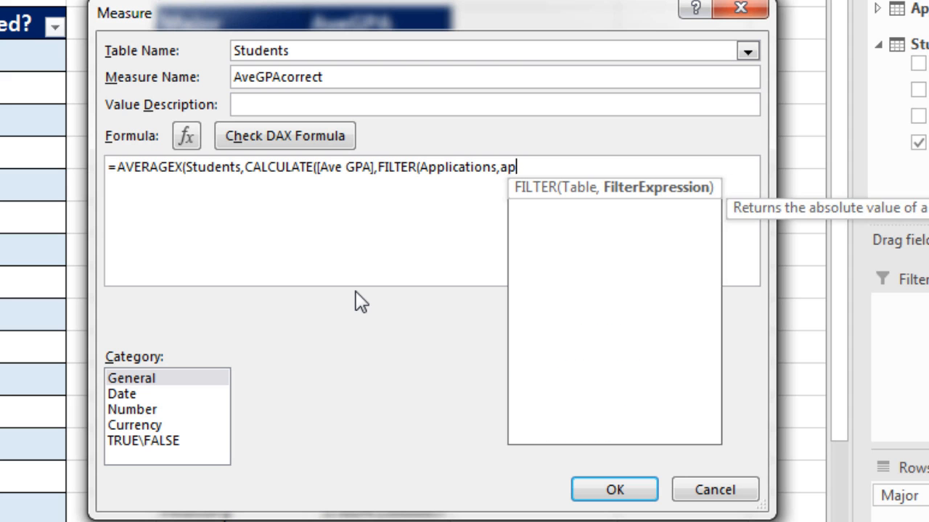
key(Down)
key(Down)
key(Down)
key(Down)
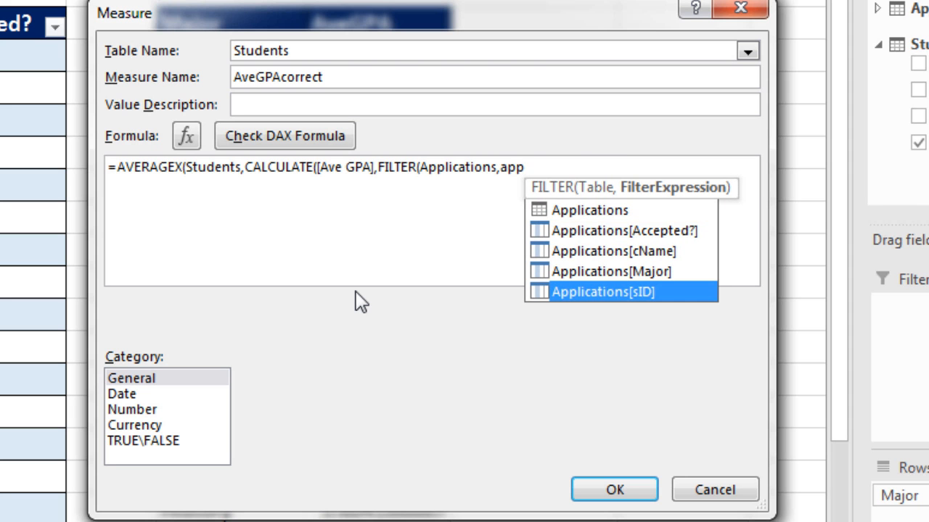
key(Tab)
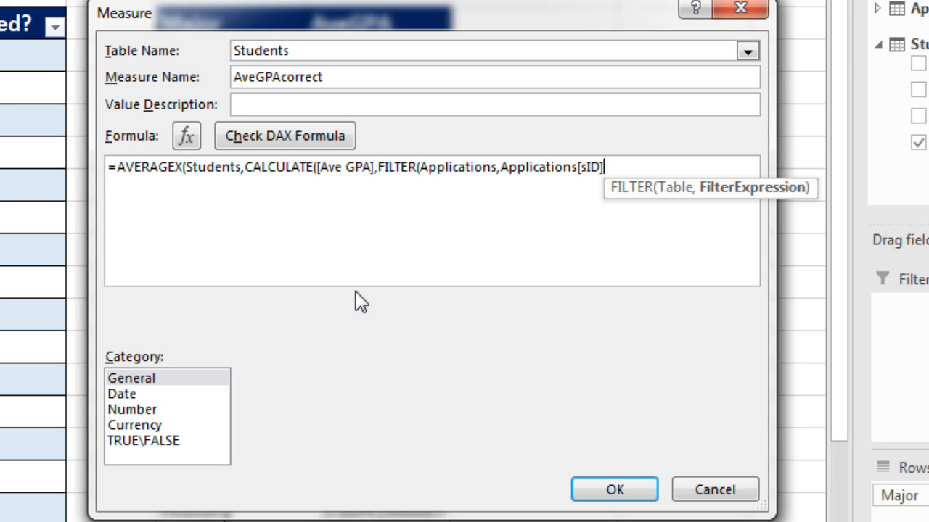
text(= )
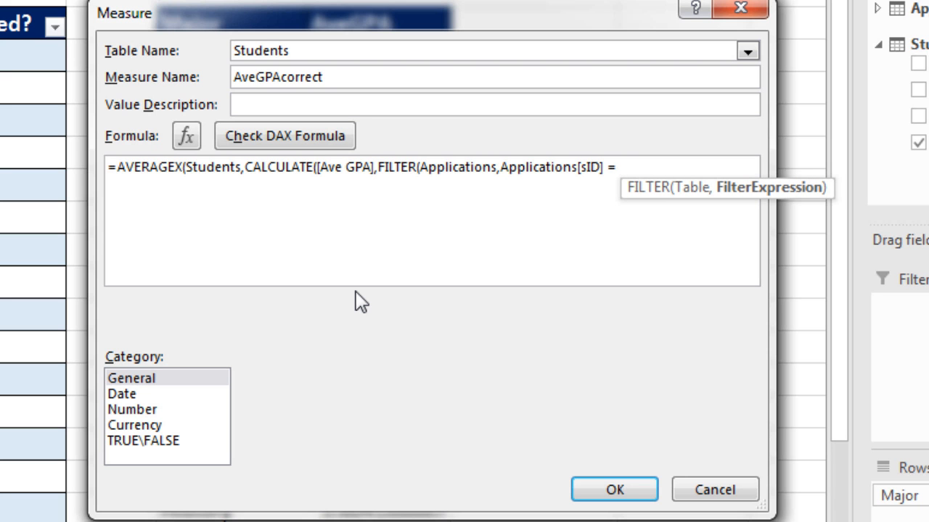
text(stu)
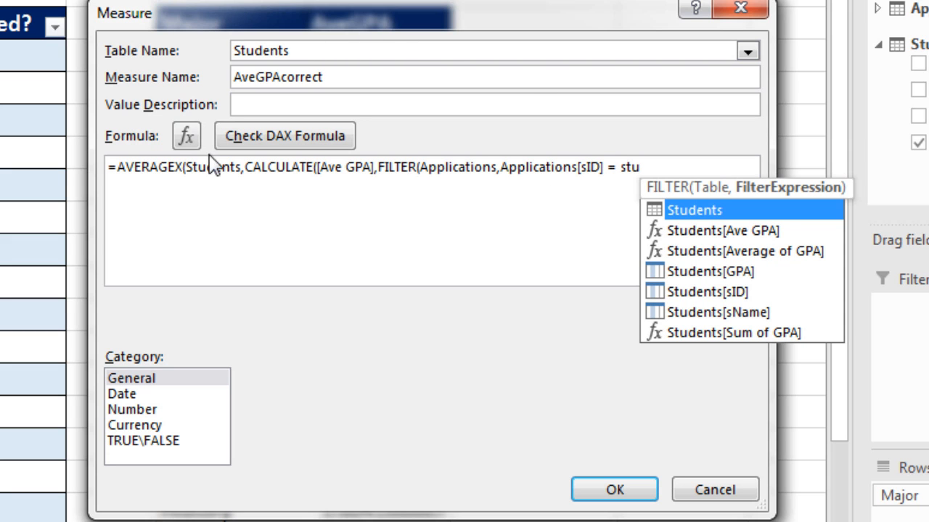
key(BackSpace)
key(BackSpace)
key(BackSpace)
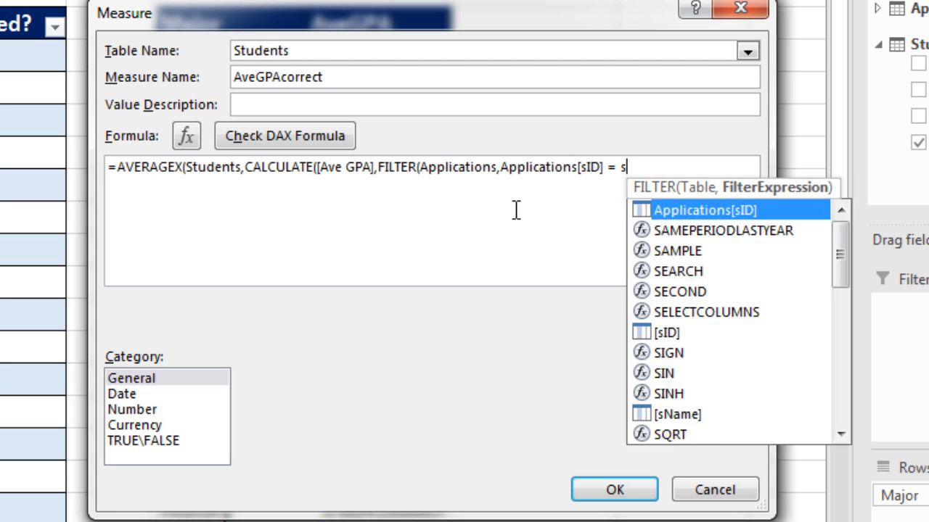
Complete the condition with EARLIER(Students[sID]), close all the open functions and save the AveGPAcorrect measure
text(e)
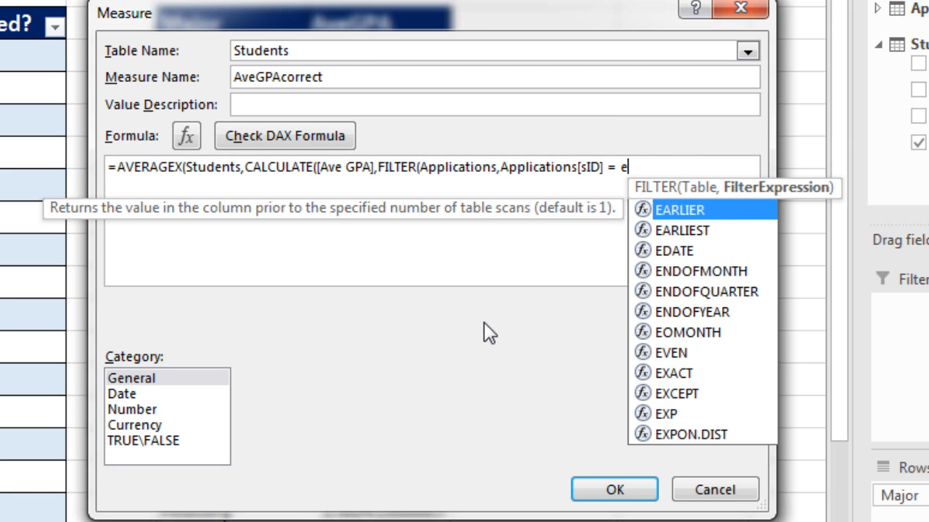
key(Tab)
double_click(754, 293)
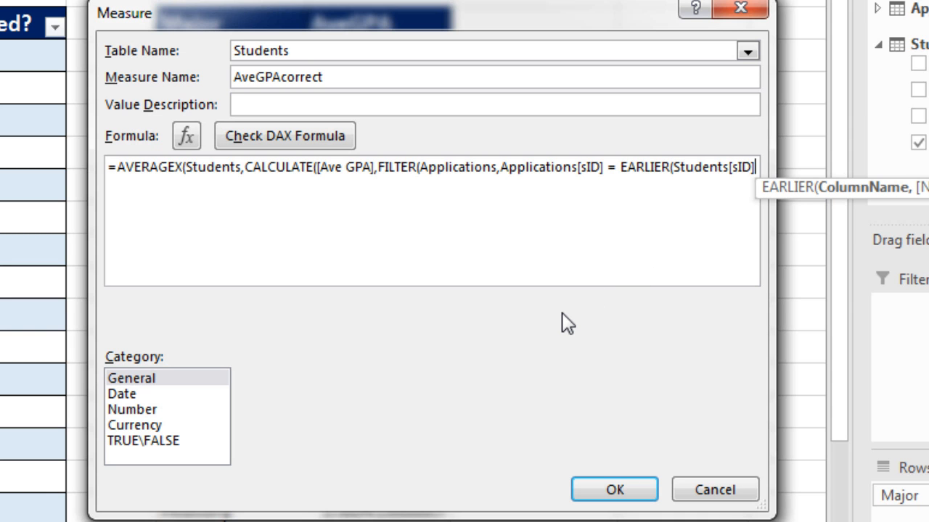
text())
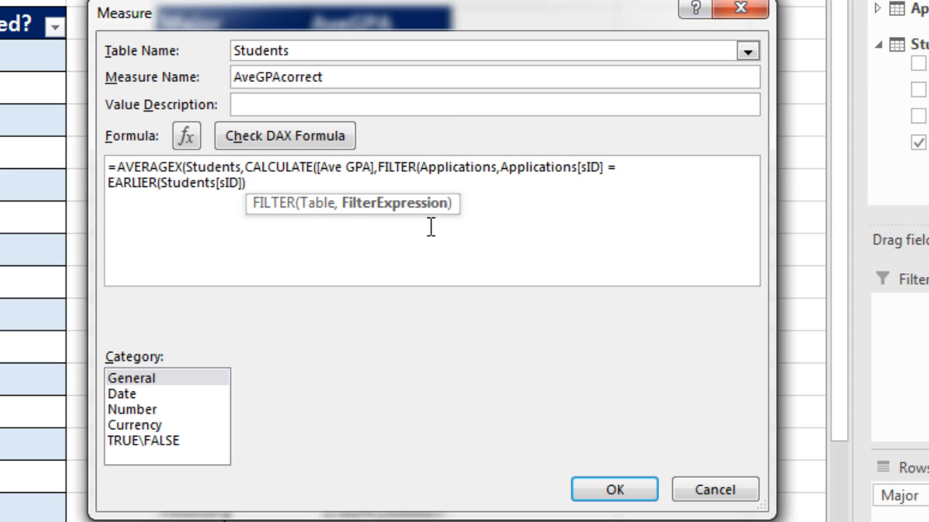
text())
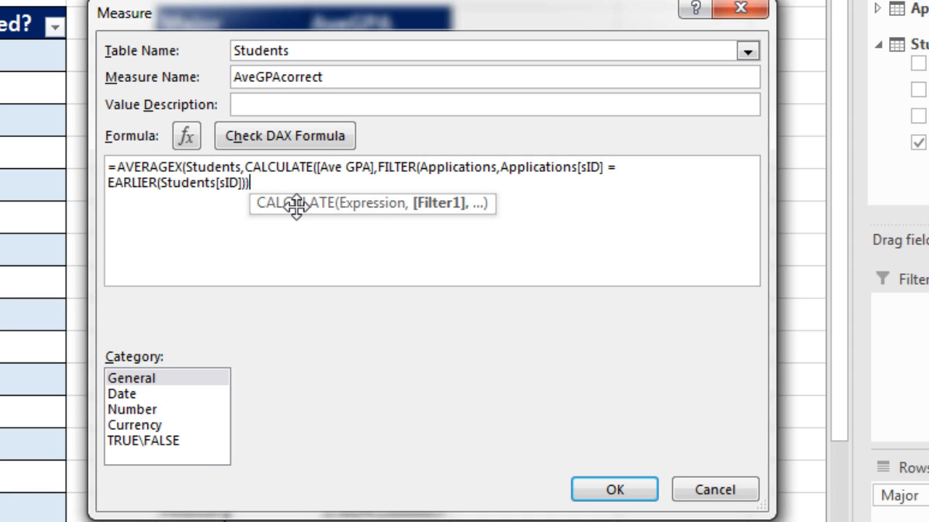
text())
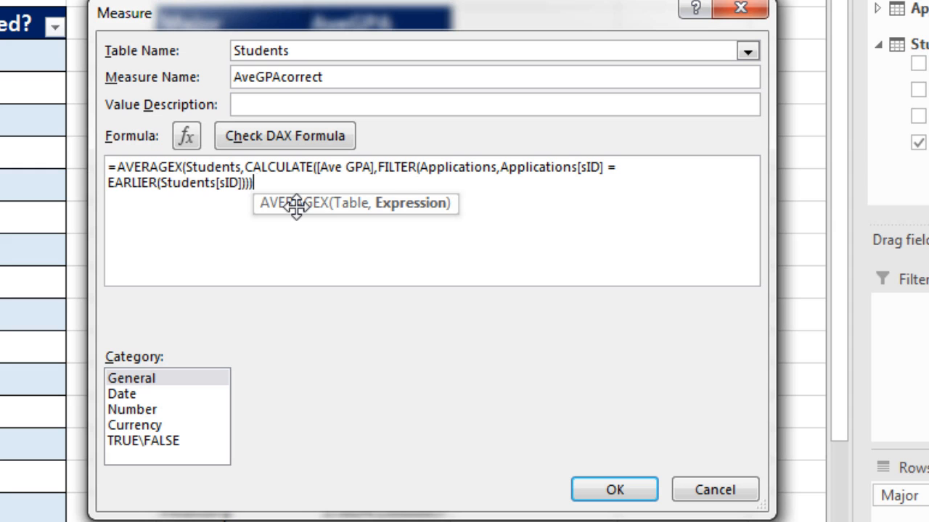
text())
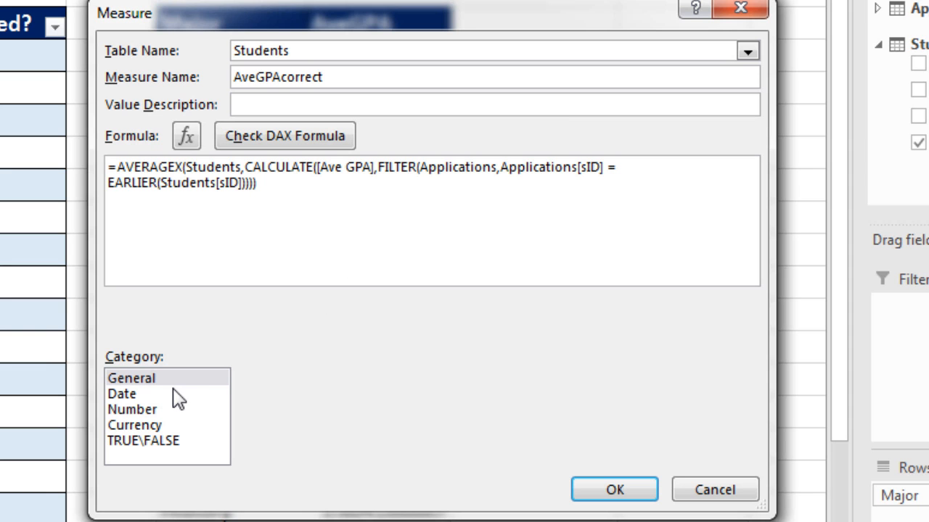
click(634, 492)
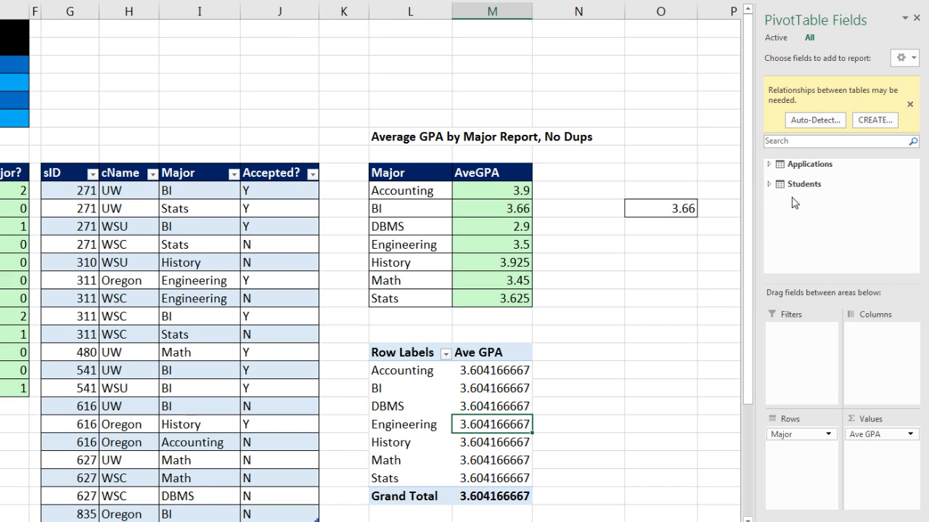
Add the AveGPAcorrect measure from the Students table to the PivotTable's values and show the report in tabular form
click(768, 184)
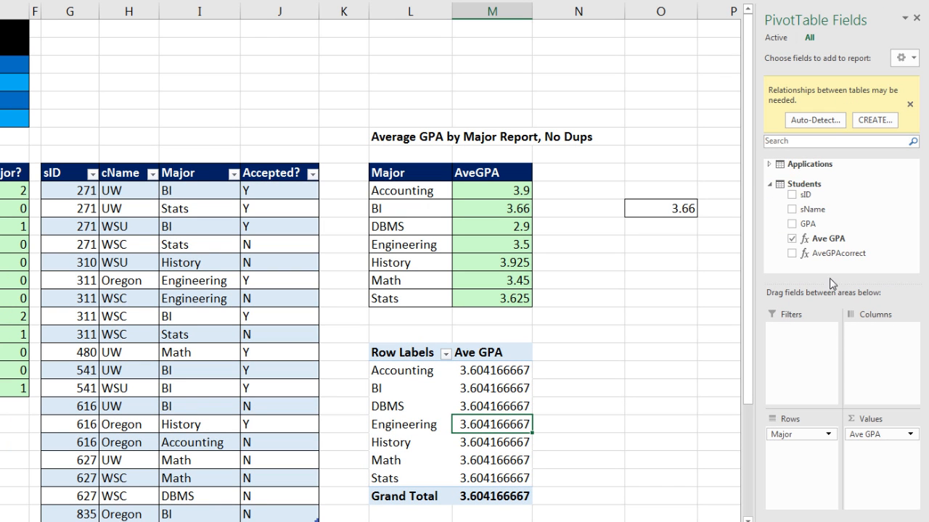
drag(814, 255, 862, 468)
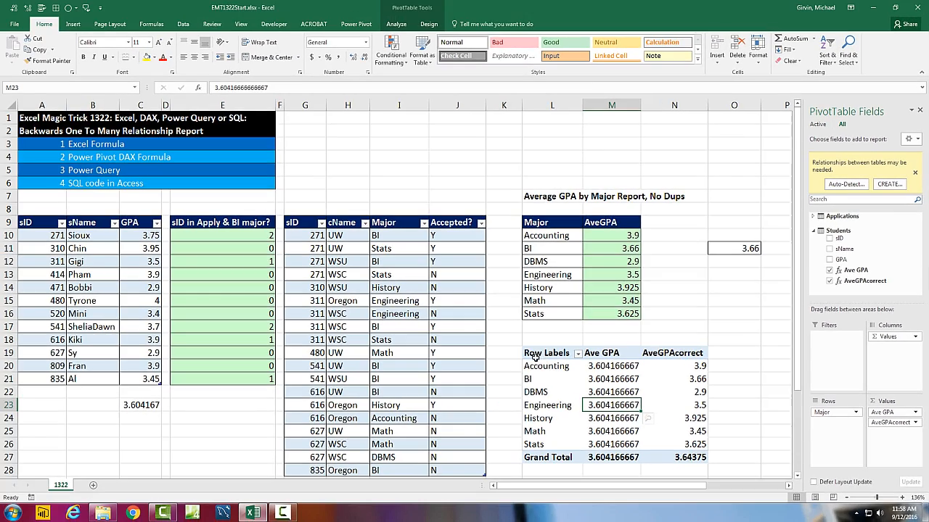
click(422, 26)
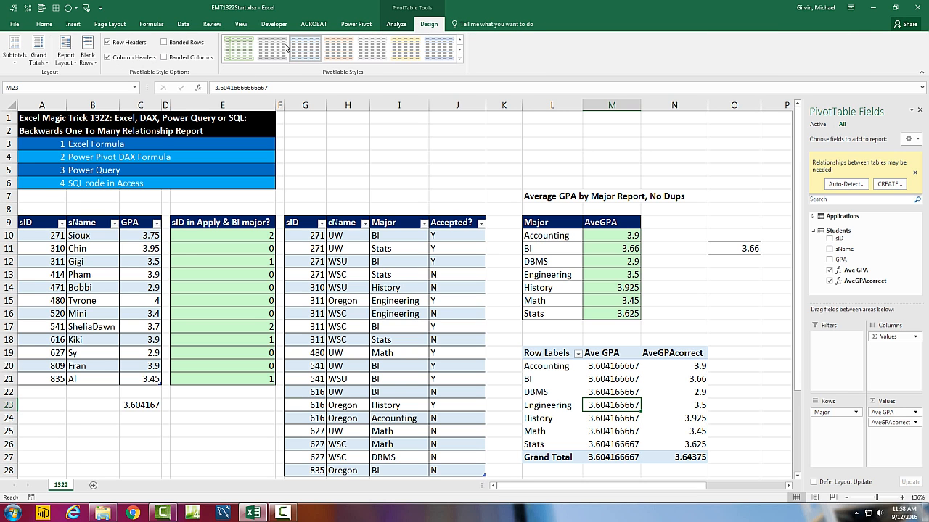
click(66, 57)
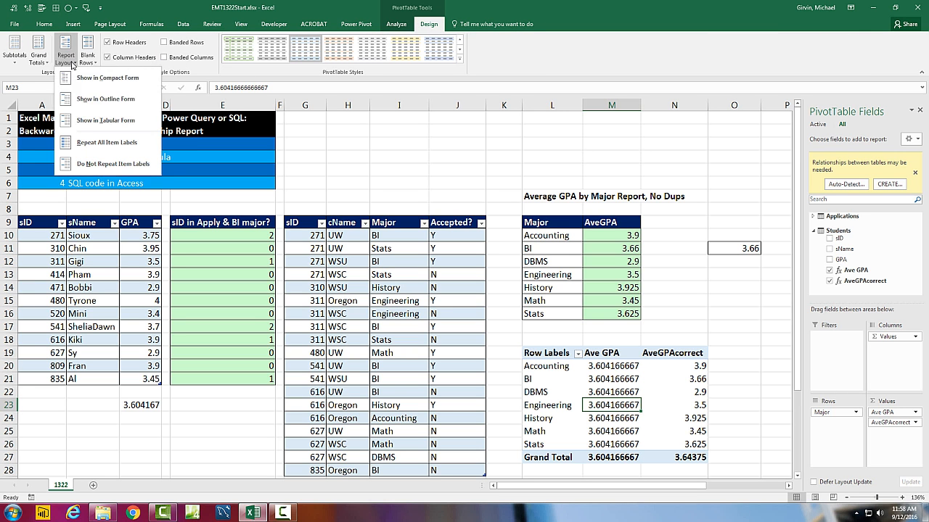
click(106, 120)
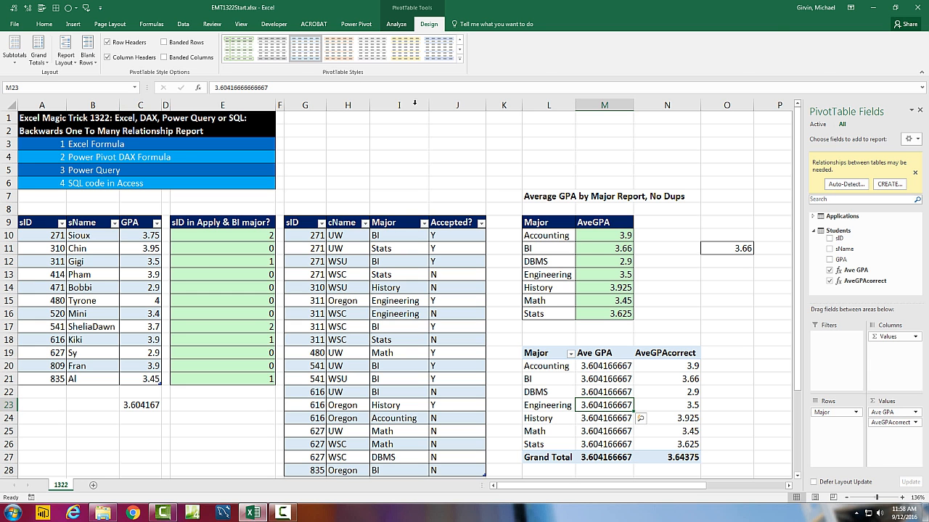
Review the array formula for Accounting in the AveGPA column and compare it with the PivotTable's AveGPAcorrect value
double_click(583, 238)
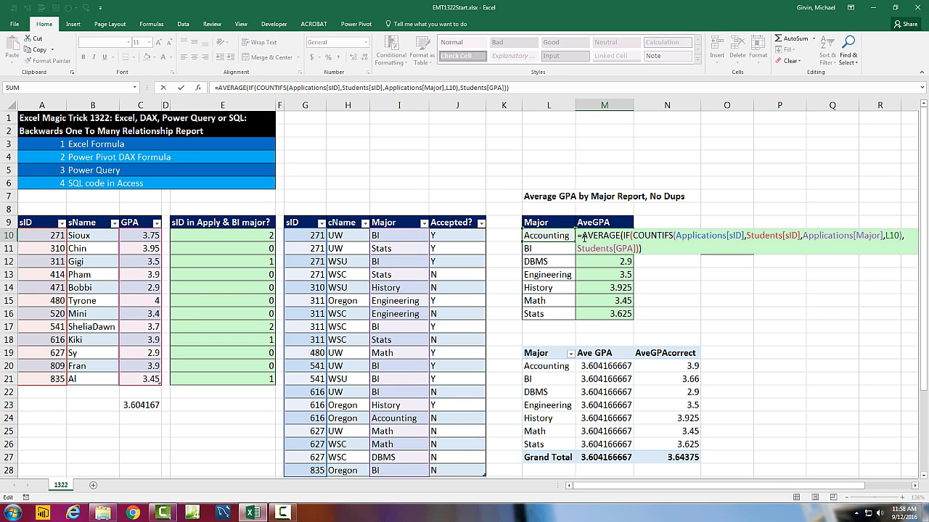
key(ctrl+shift+Return)
click(664, 371)
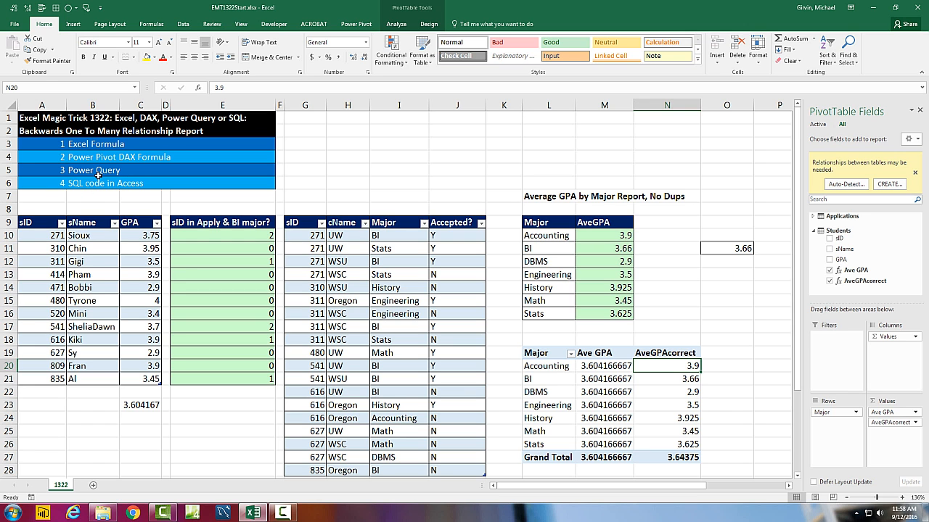
Load the Students table into the Power Query Editor as a new query from table
click(98, 261)
click(395, 265)
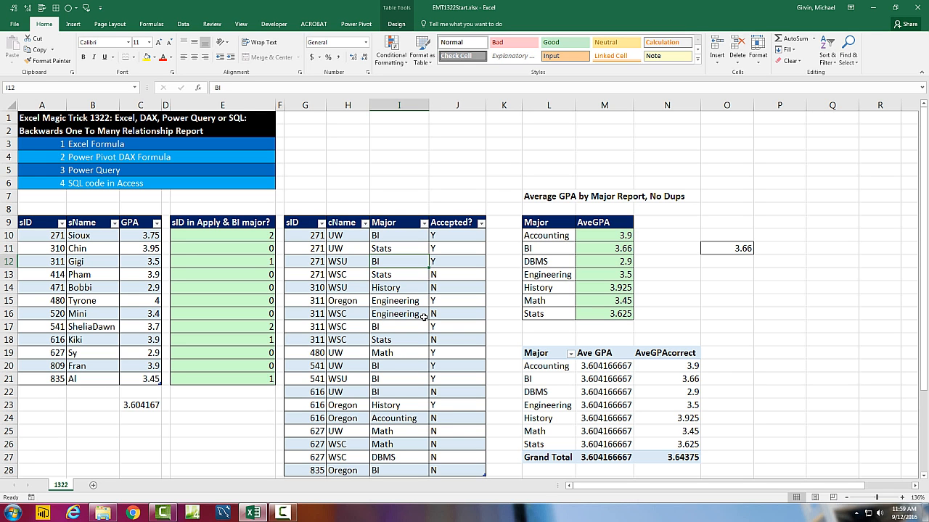
click(94, 248)
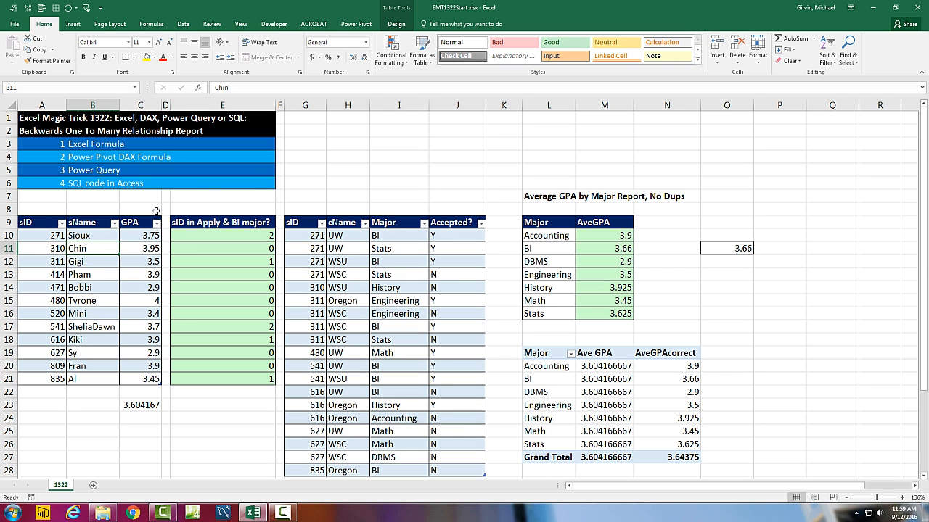
click(184, 25)
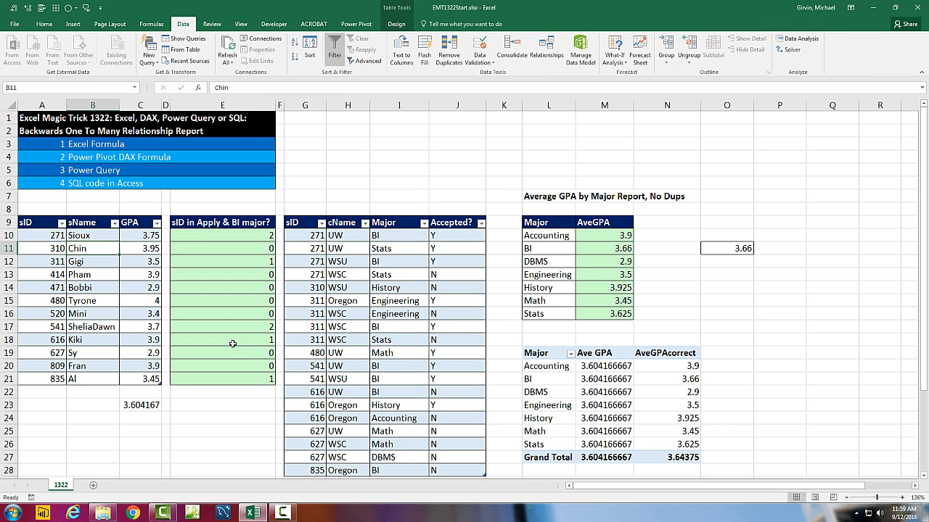
key(alt)
key(a)
key(p)
key(t)
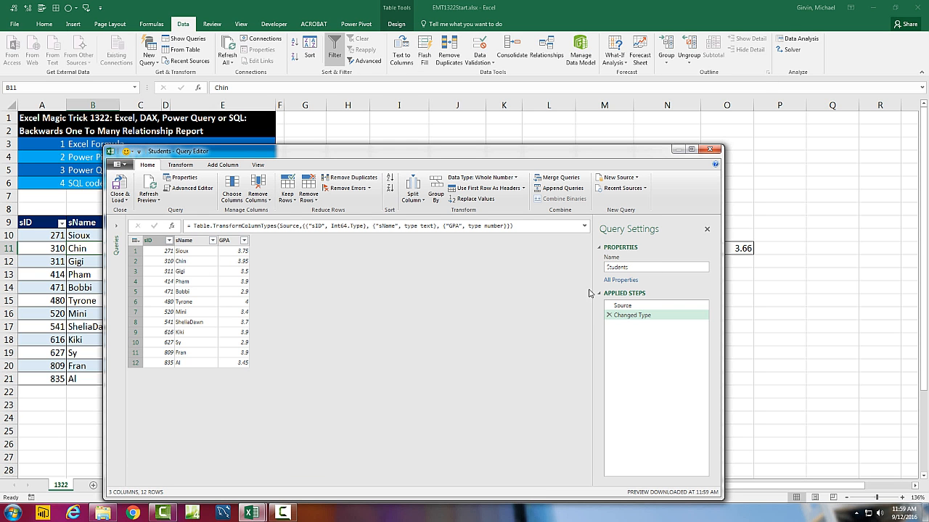
Close the editor and load the Students query as a connection only, then widen the workbook queries pane slightly
click(121, 197)
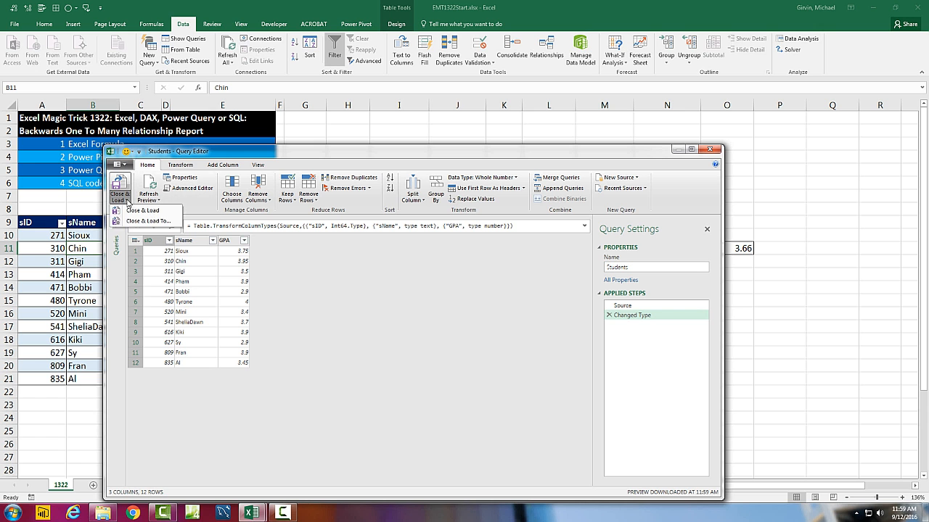
click(141, 220)
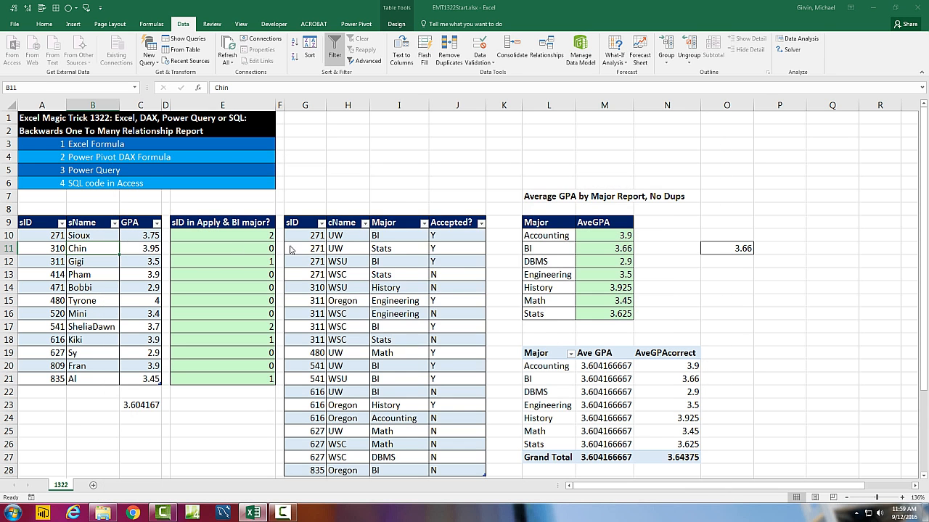
click(397, 226)
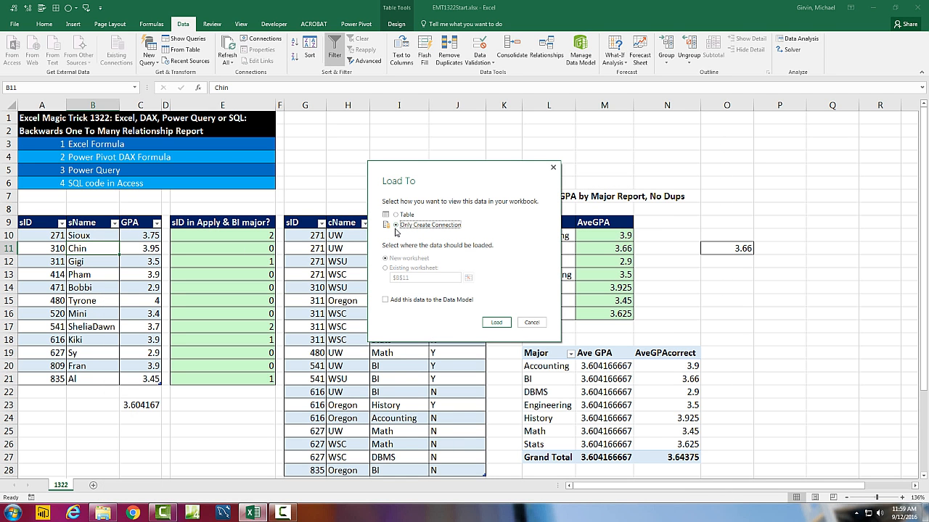
click(497, 323)
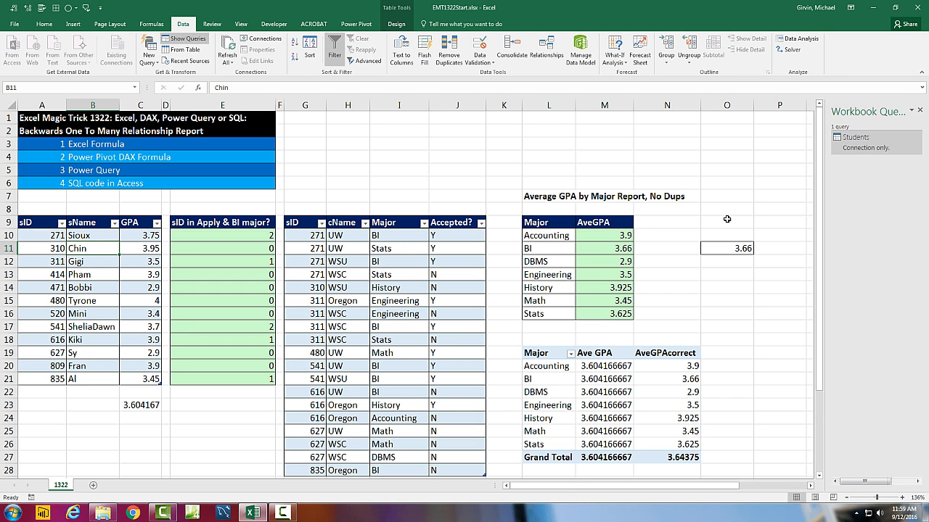
drag(825, 161, 806, 162)
Load the Applications table into the Power Query Editor as a new query from table
click(380, 263)
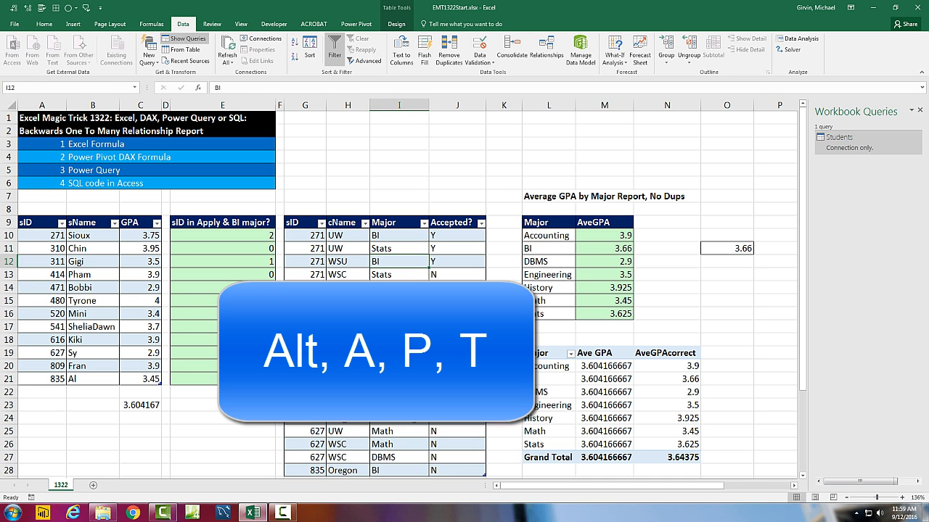
key(alt)
key(a)
key(p)
key(t)
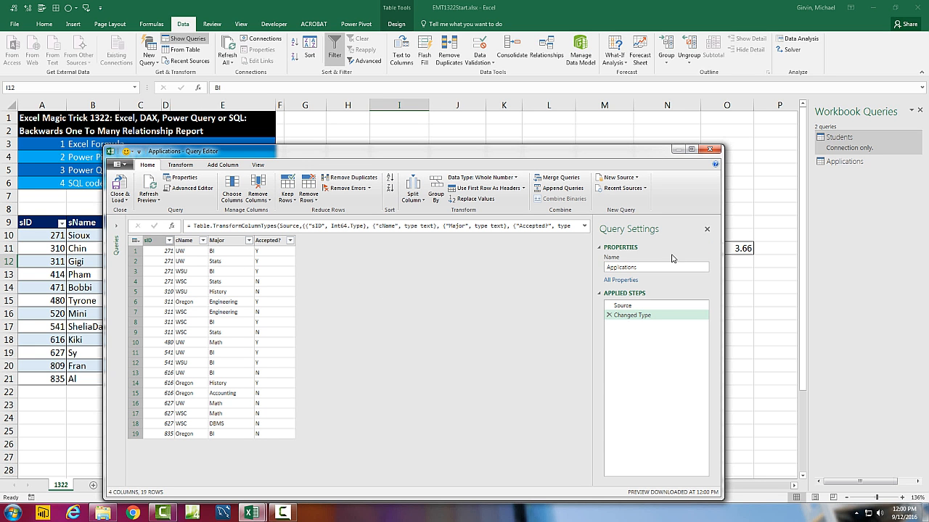
Close the editor and load the Applications query as a connection only
click(120, 197)
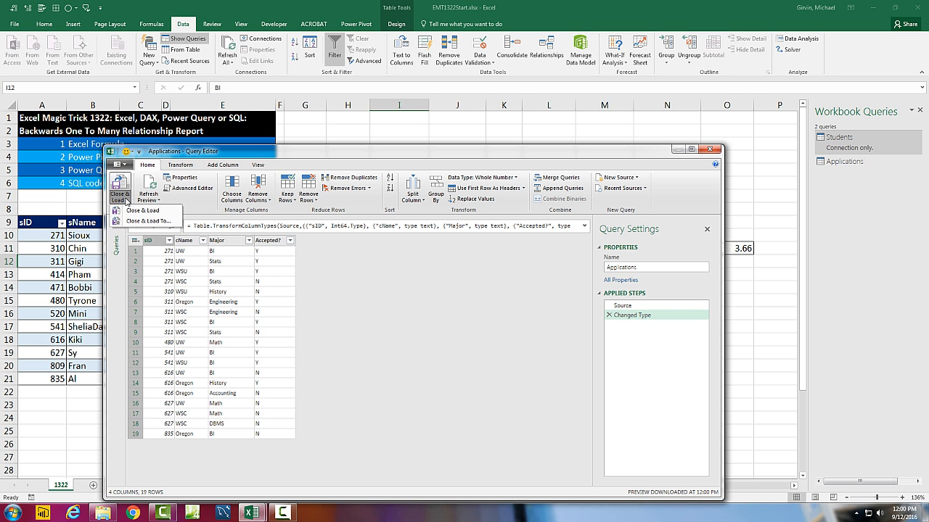
click(135, 222)
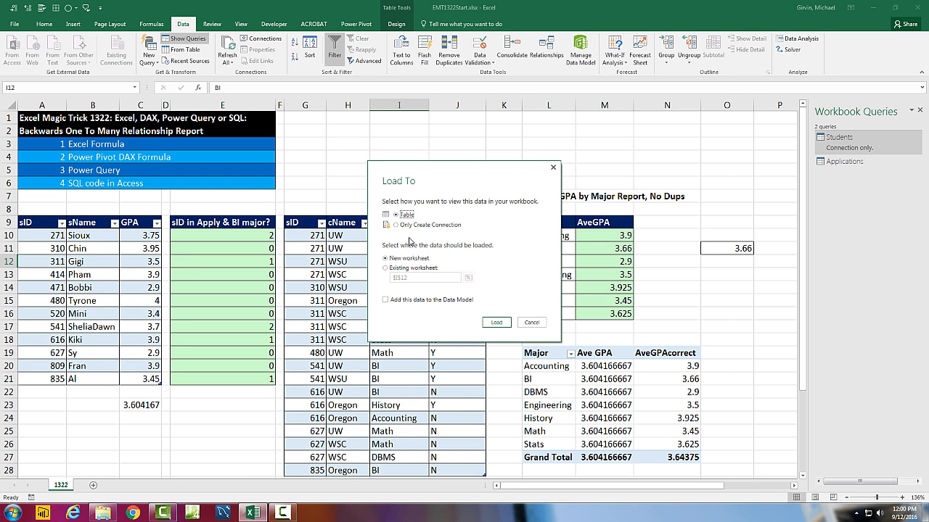
click(398, 227)
click(496, 323)
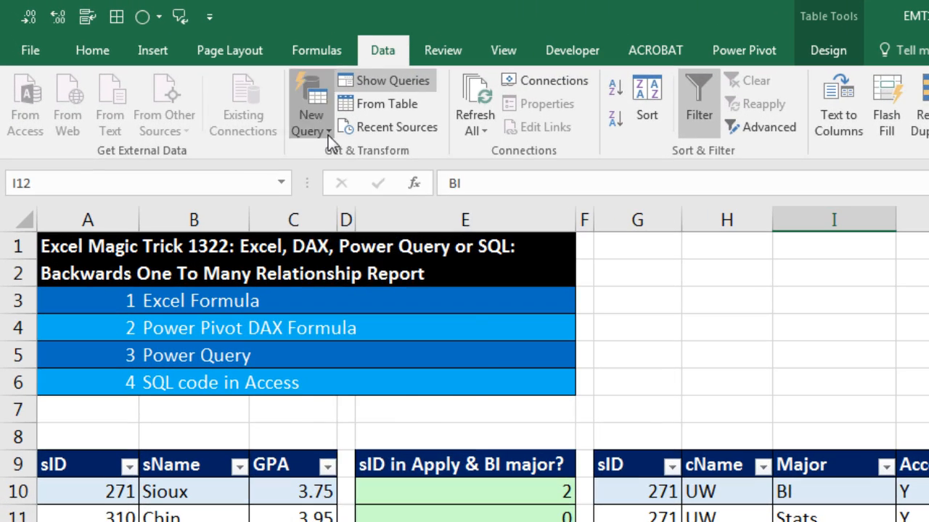
Start a new merge query with Students as the first table and sID as its matching column
click(276, 112)
mouse_move(383, 336)
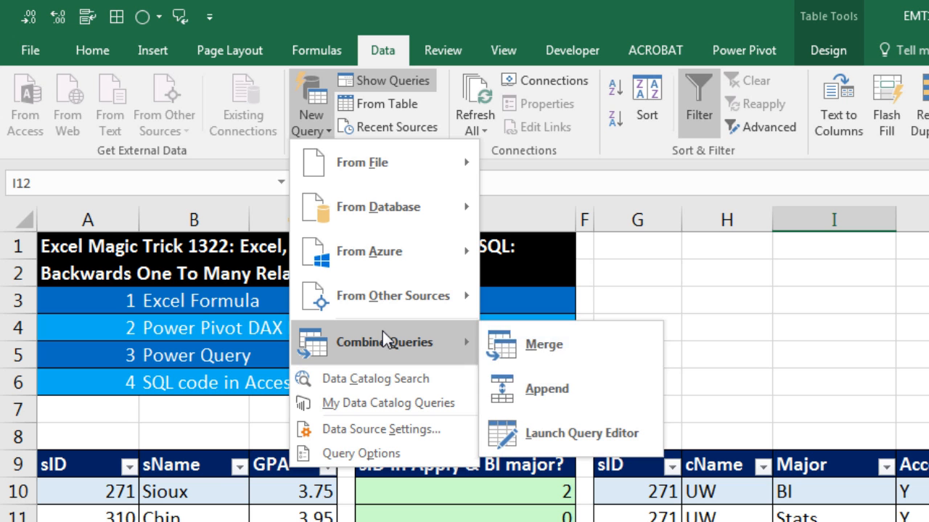
click(519, 353)
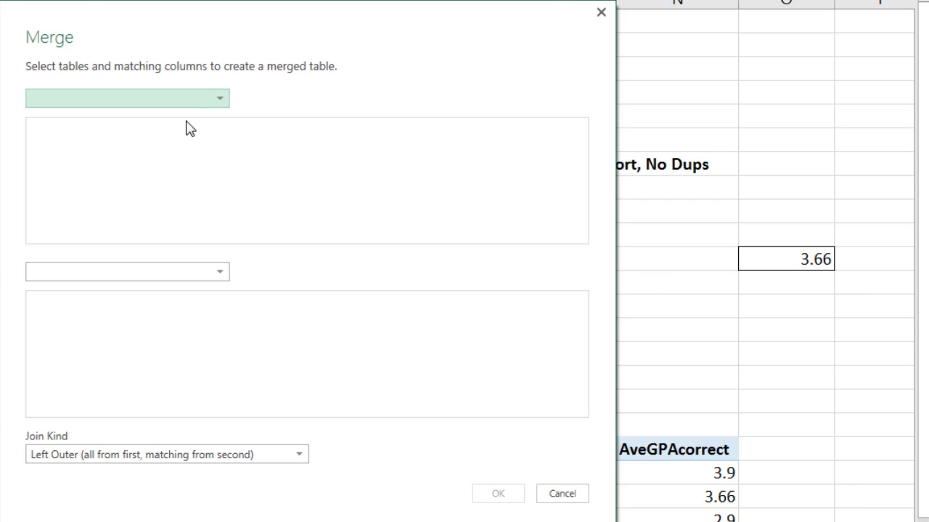
click(221, 102)
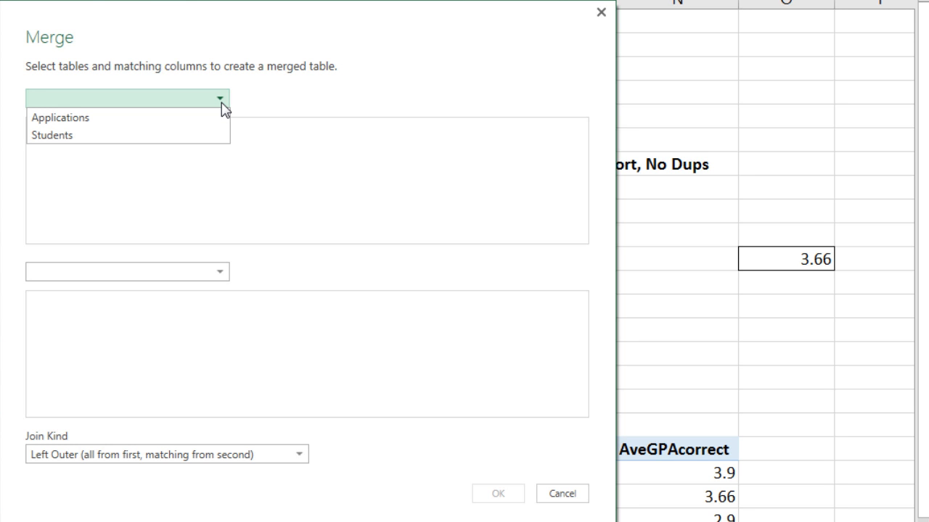
click(175, 135)
click(41, 127)
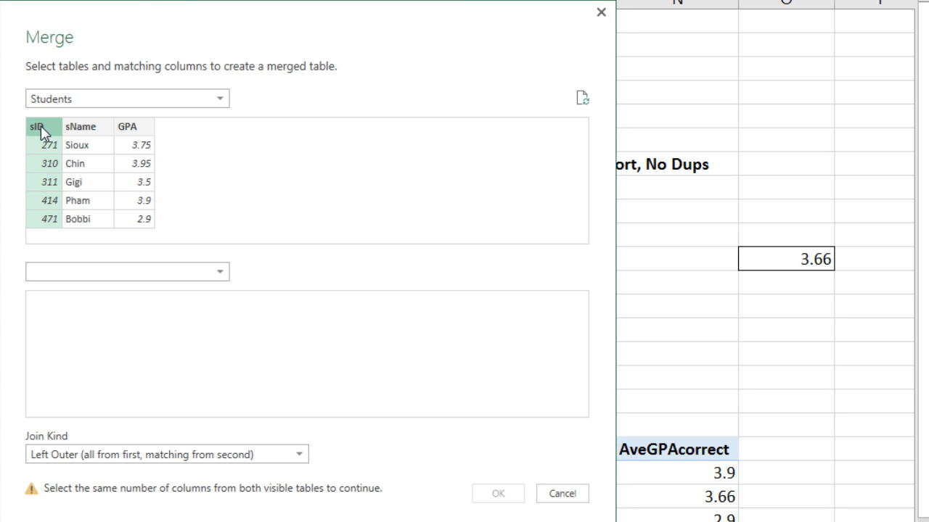
Choose Applications as the second table matched on sID and create the merge with an Inner join (only matching rows)
click(210, 272)
click(81, 292)
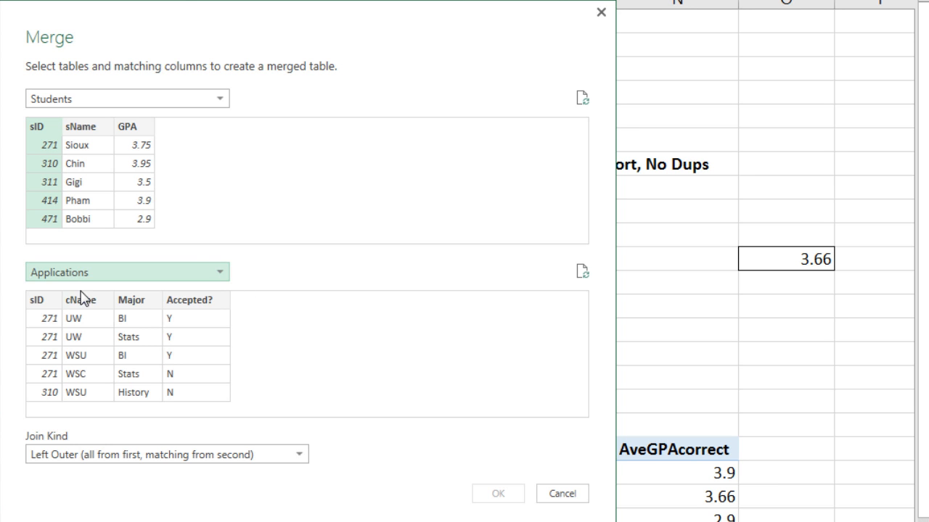
click(49, 303)
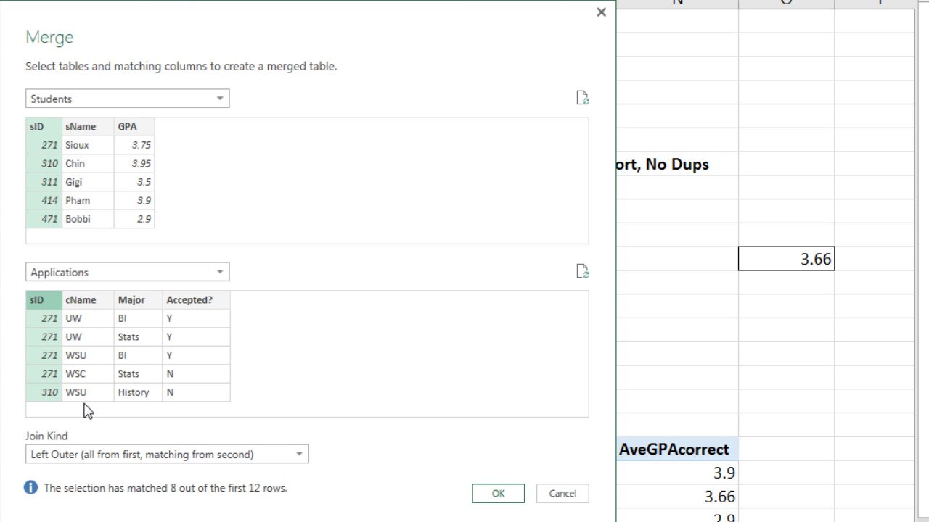
click(299, 455)
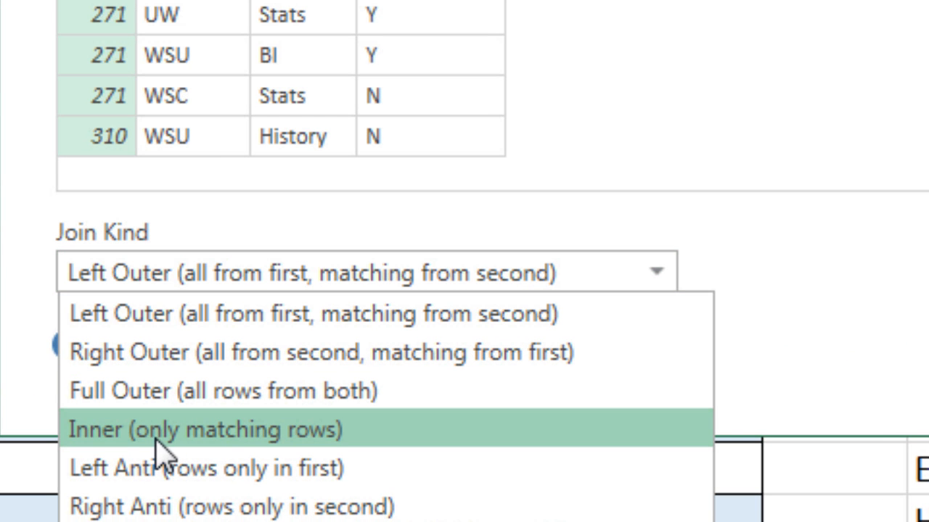
click(234, 438)
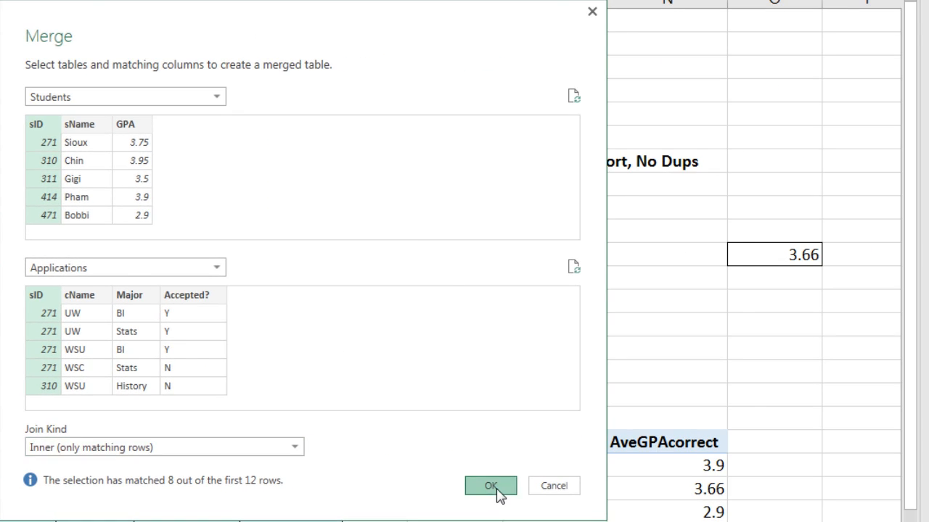
click(493, 487)
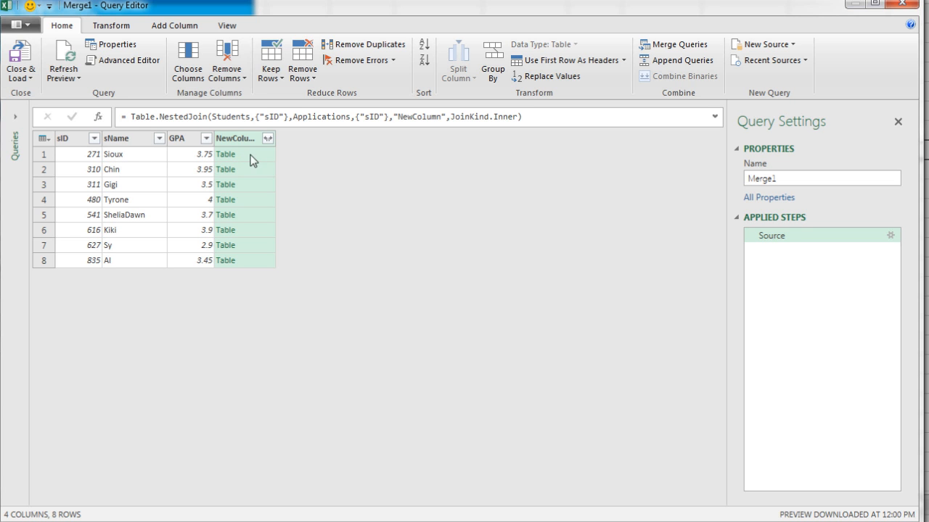
Expand all columns of the merged NewColumn without using the original column name as prefix
click(268, 139)
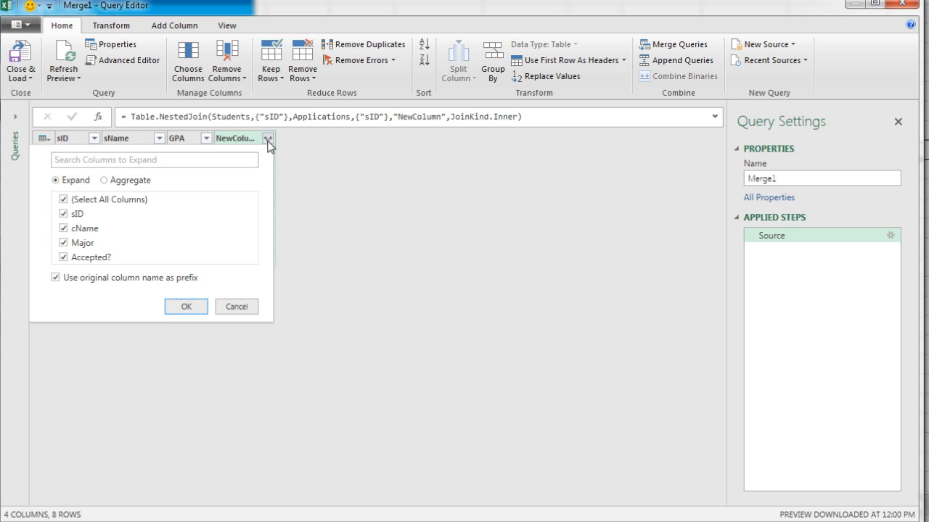
click(56, 277)
click(197, 312)
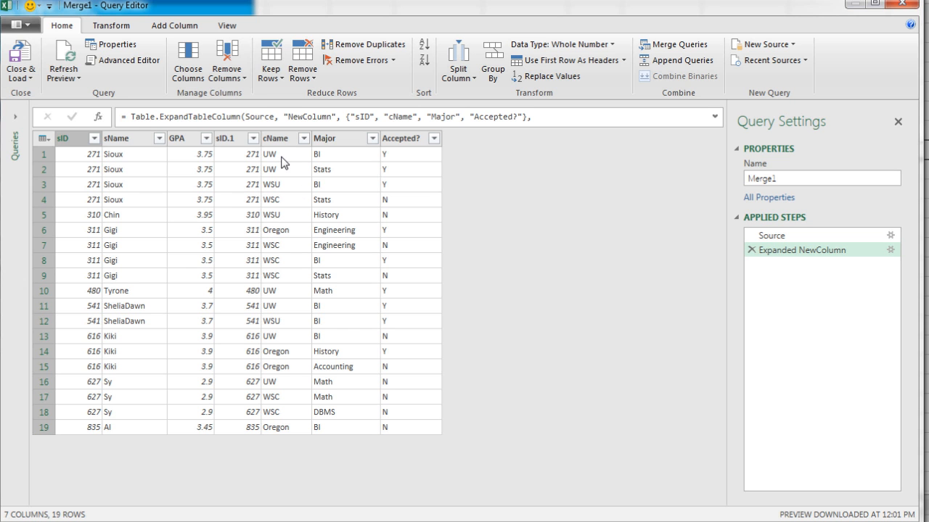
Reorder the columns to start with Major, GPA and sID, and remove all other columns
drag(341, 138, 85, 145)
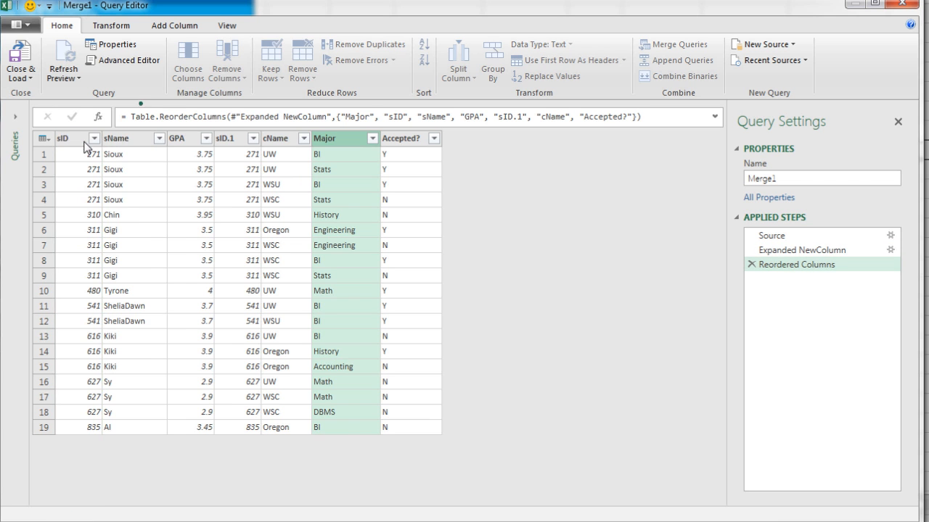
drag(258, 143, 153, 139)
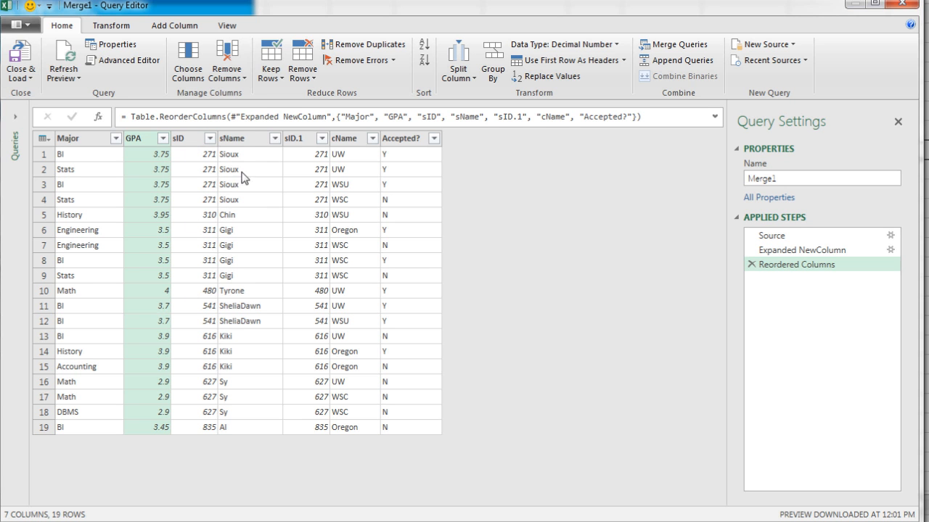
click(69, 141)
key(shift)
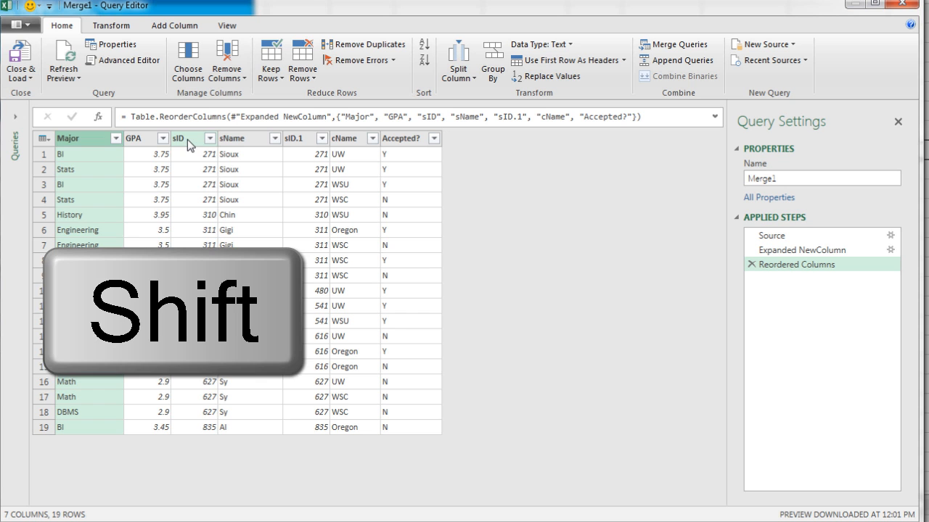
shift+click(187, 139)
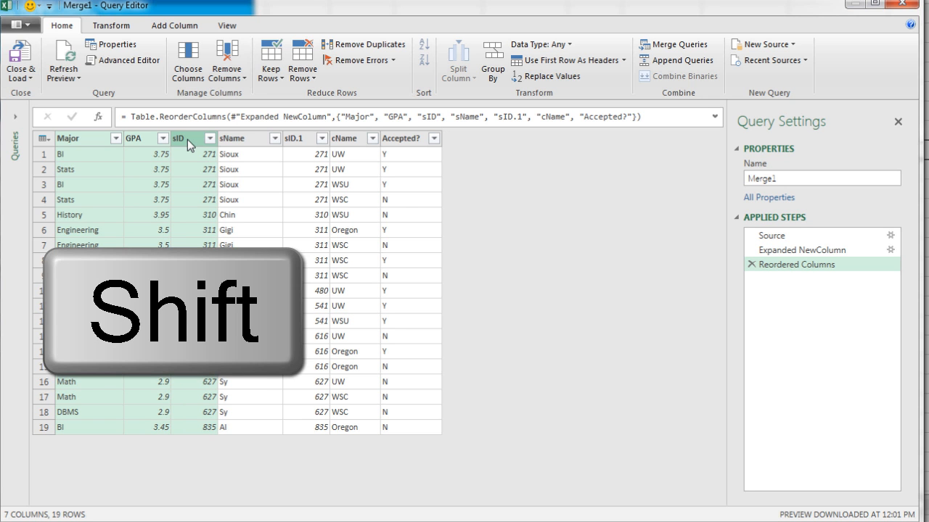
right_click(192, 140)
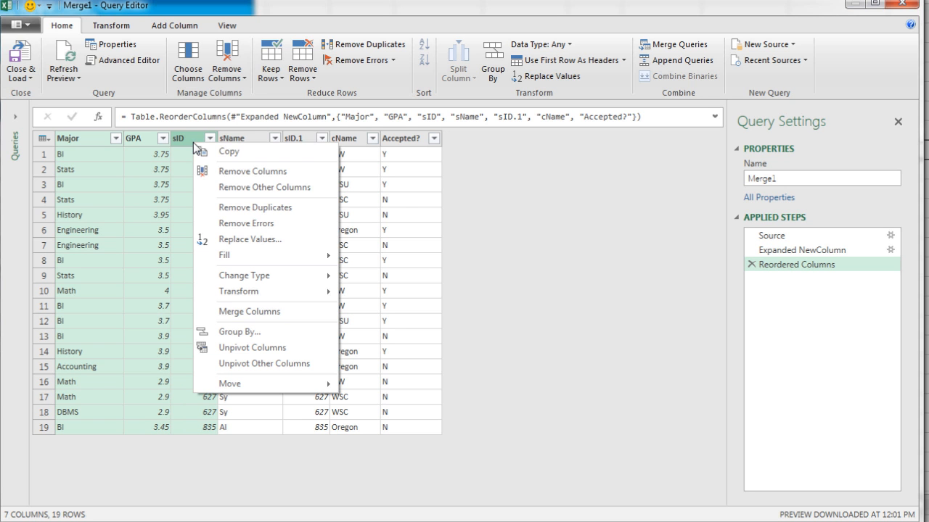
click(232, 188)
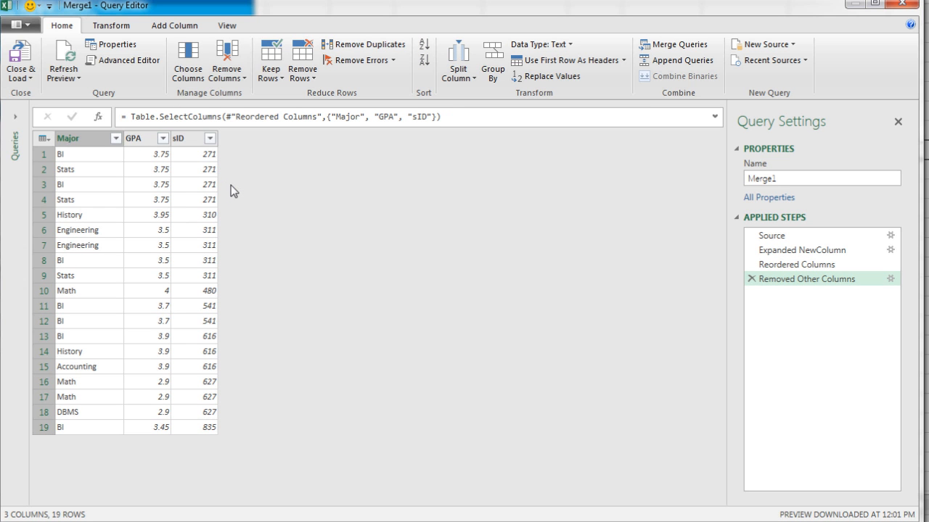
Remove the duplicate rows based on the Major, GPA and sID columns together
click(106, 139)
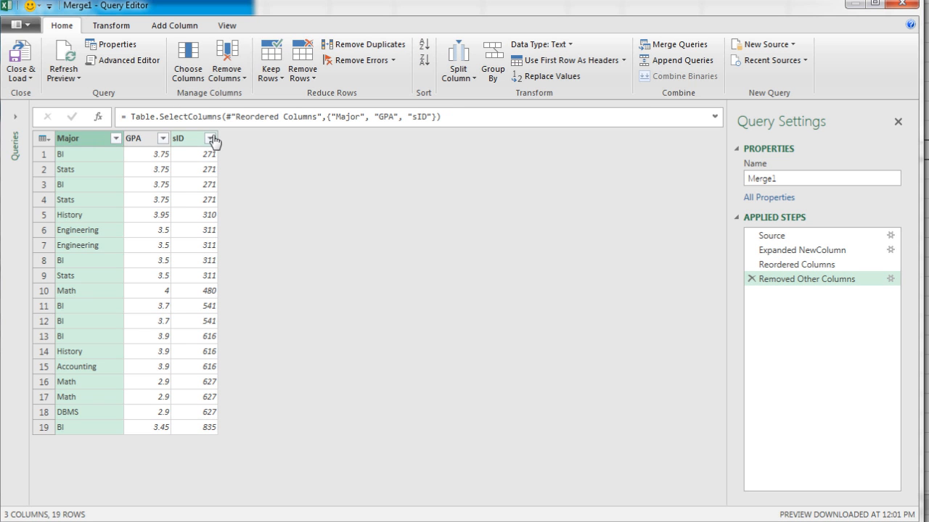
shift+click(186, 142)
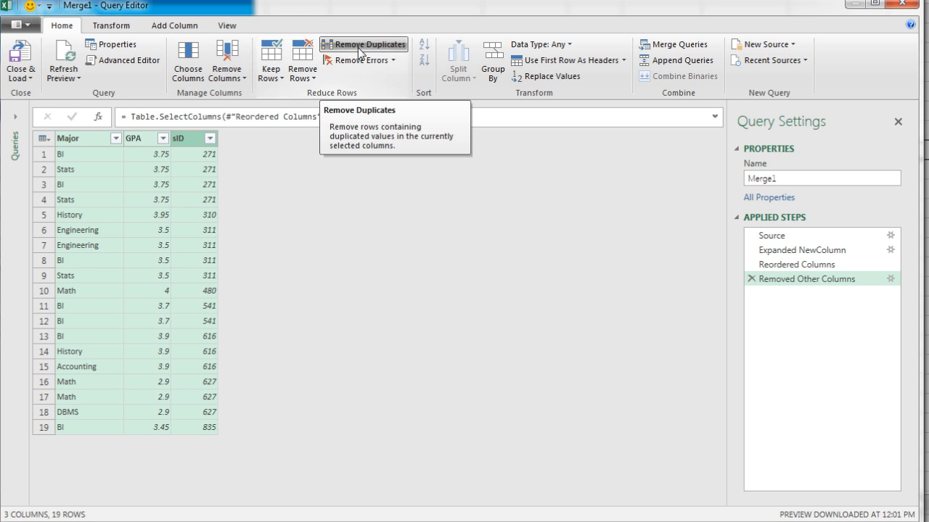
click(312, 80)
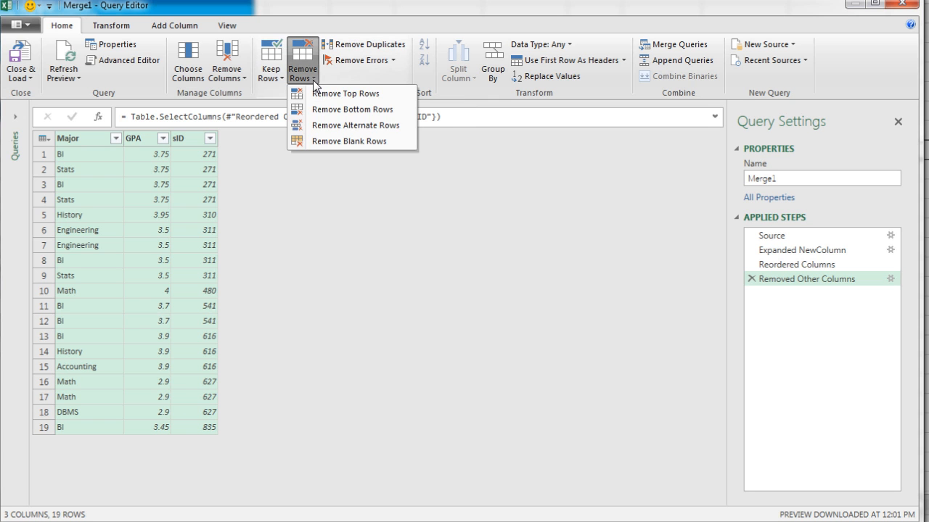
click(364, 46)
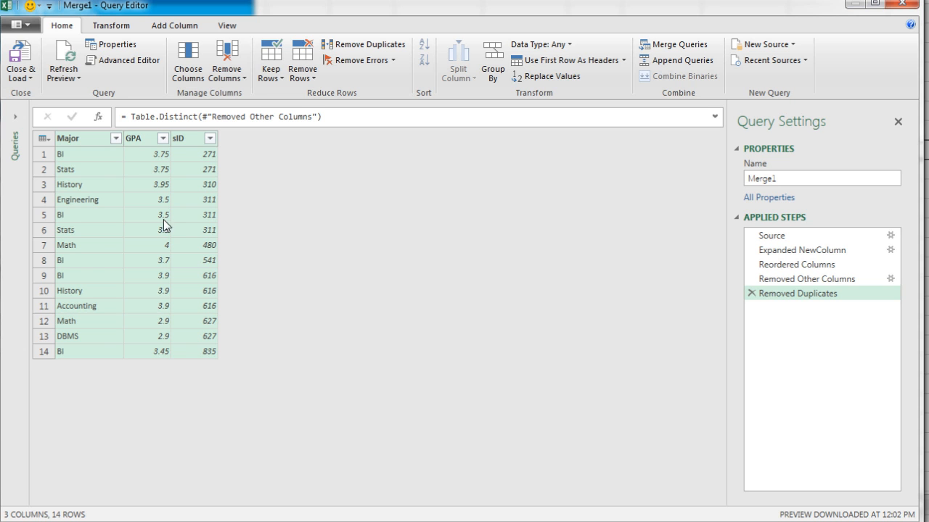
Remove the sID column from the merged query
click(188, 139)
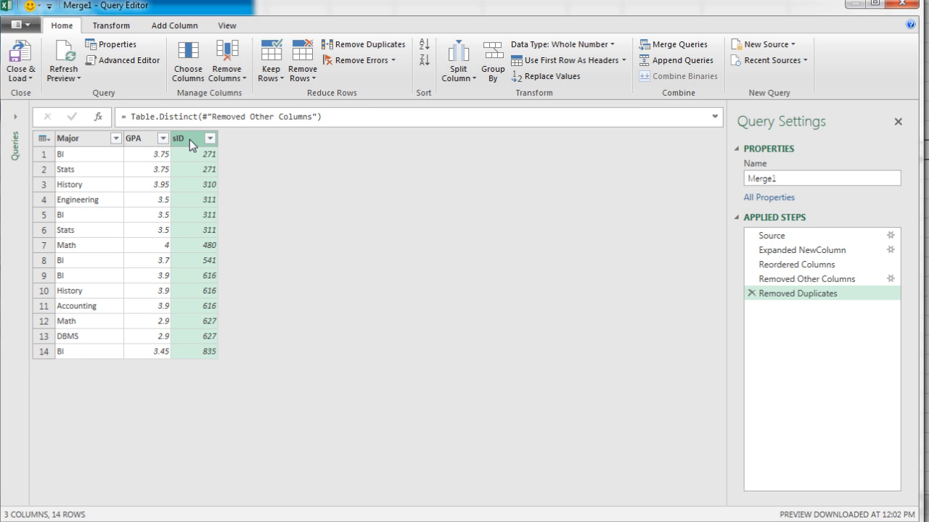
right_click(189, 139)
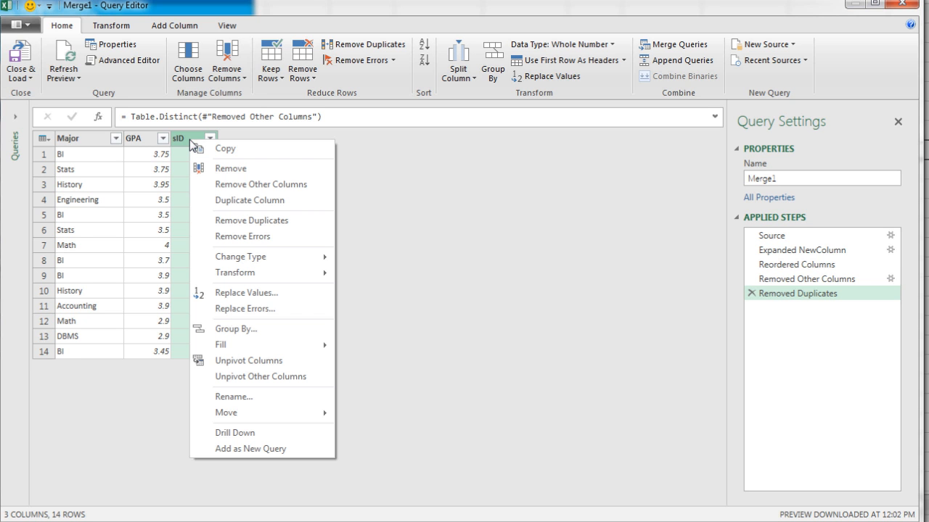
click(219, 168)
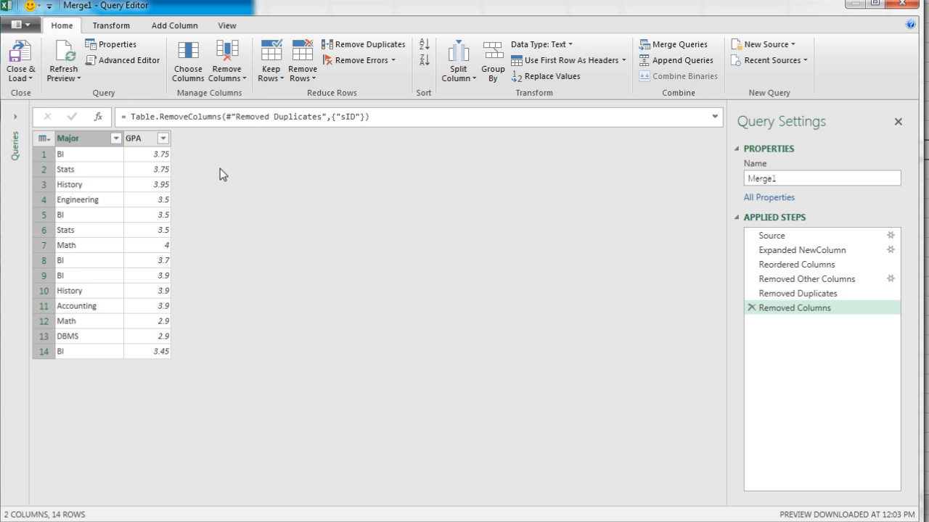
Group the rows by Major with a new column named AveGPA that averages the GPA column
click(84, 141)
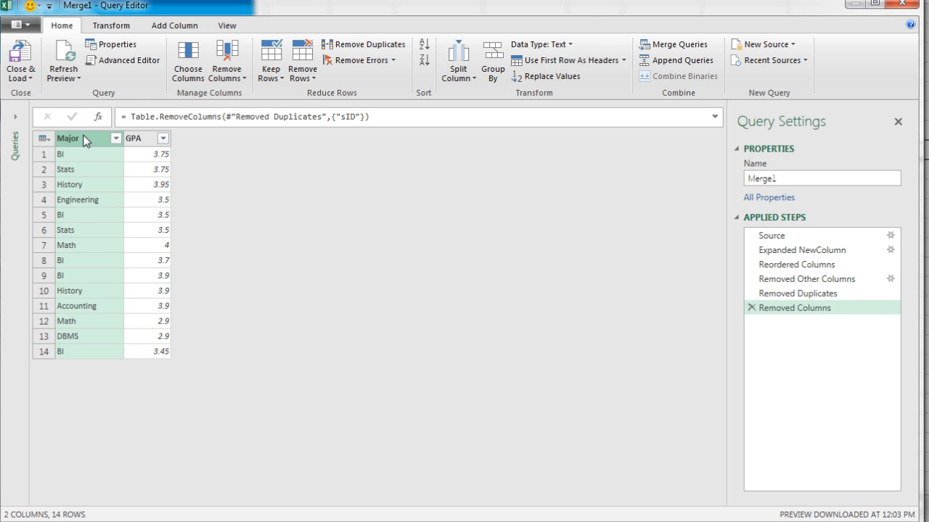
click(496, 71)
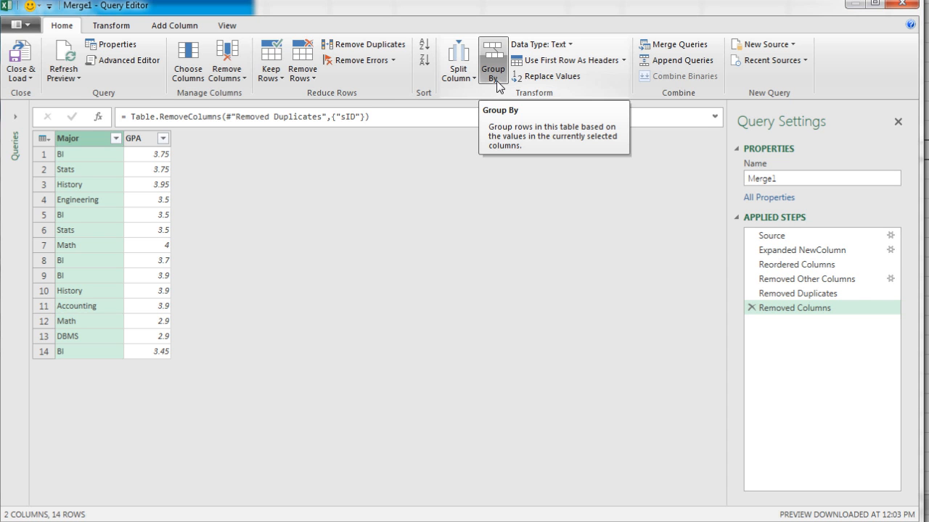
click(491, 77)
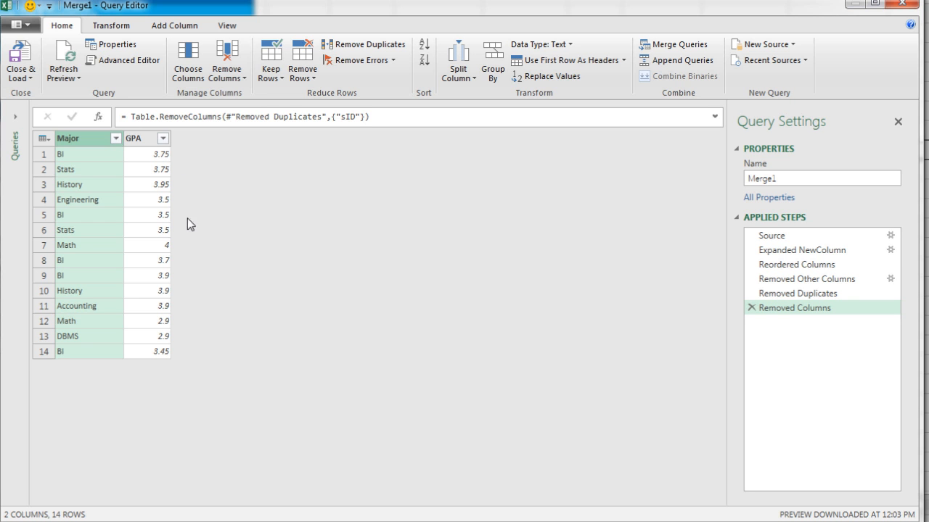
click(493, 82)
click(489, 70)
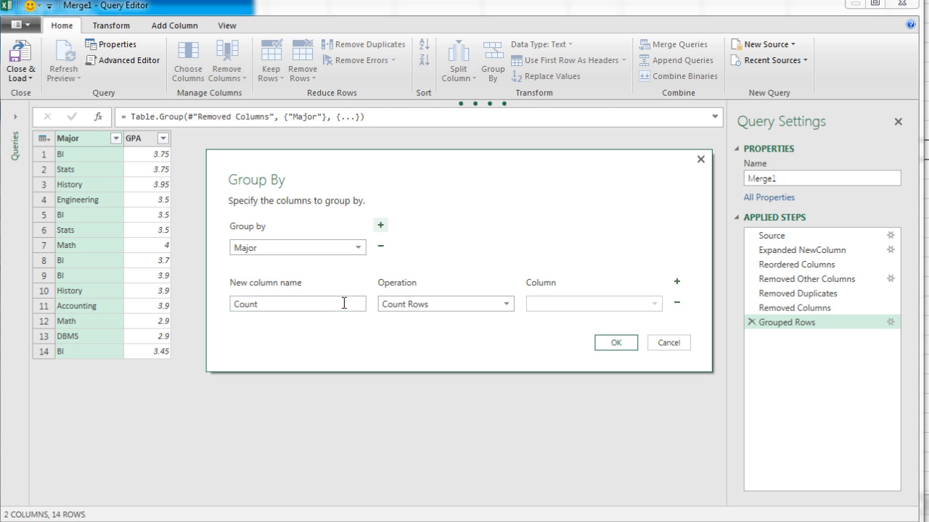
double_click(294, 307)
text(AveGPA)
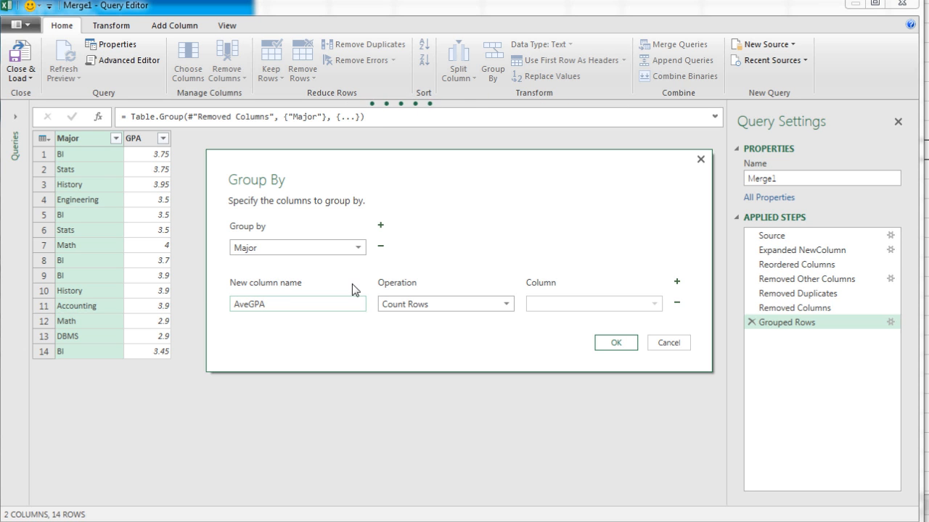
click(507, 302)
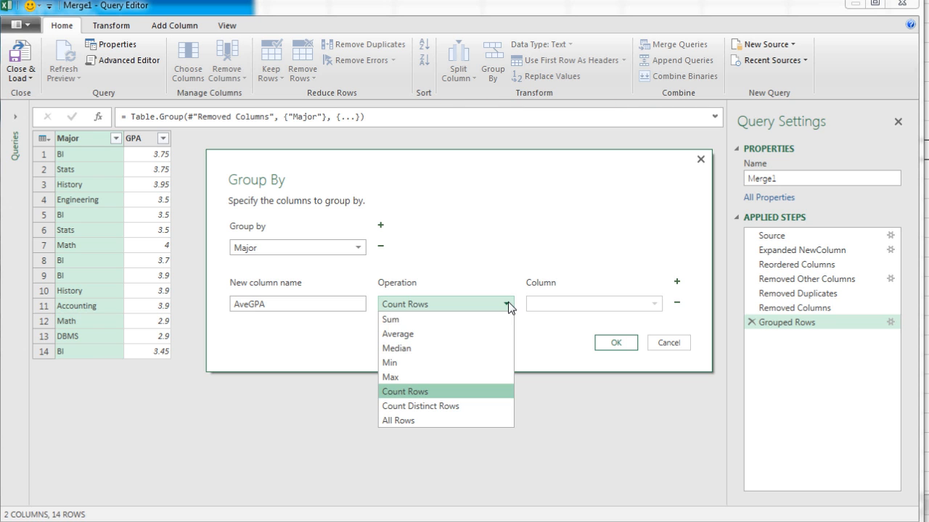
click(428, 334)
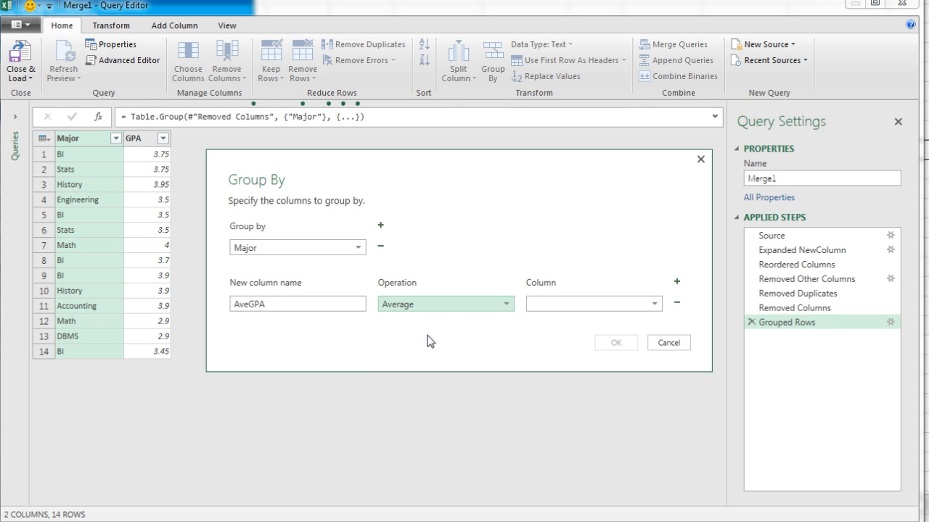
click(654, 305)
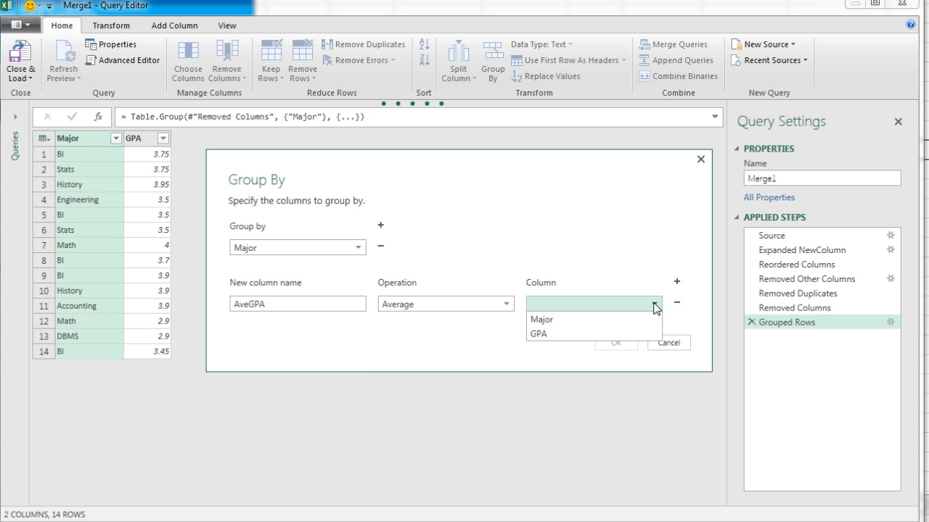
click(533, 333)
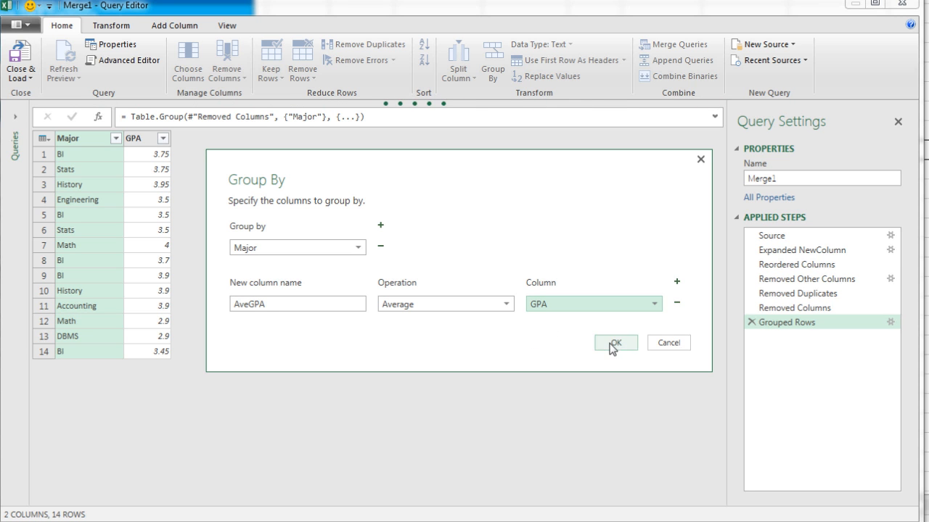
click(613, 344)
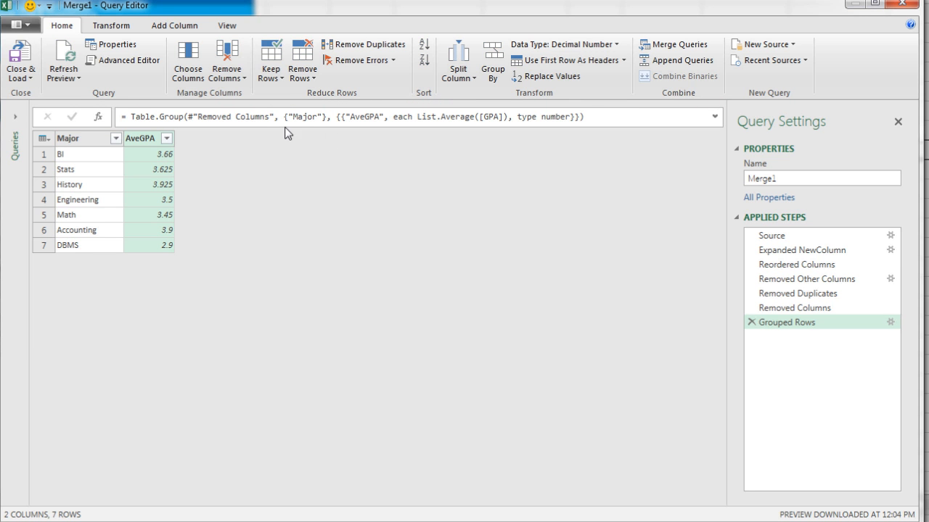
Sort the grouped rows by Major in ascending order and load the query as a table to cell L30 of the existing worksheet
click(82, 139)
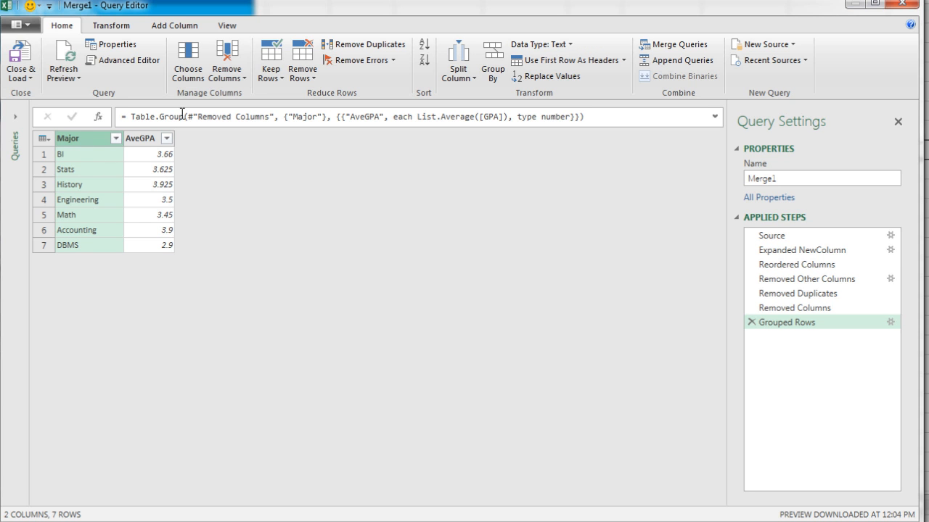
click(425, 45)
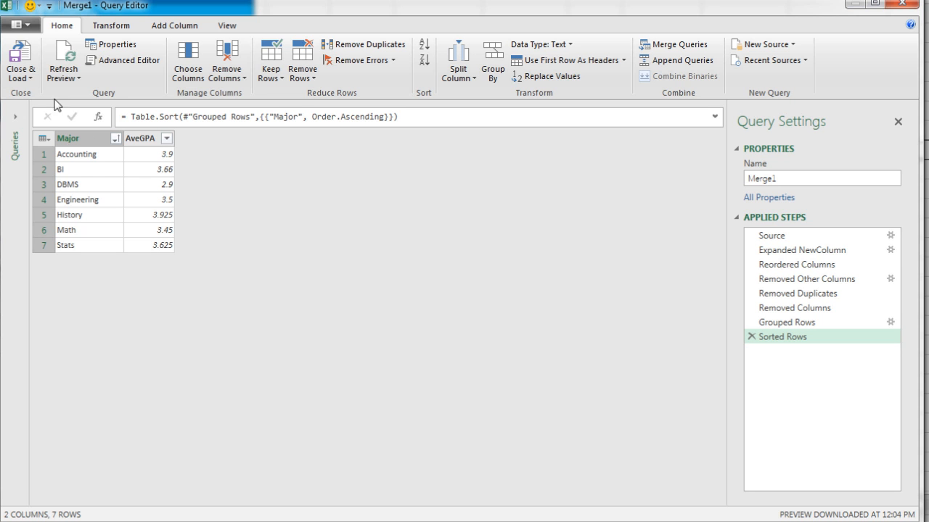
click(31, 79)
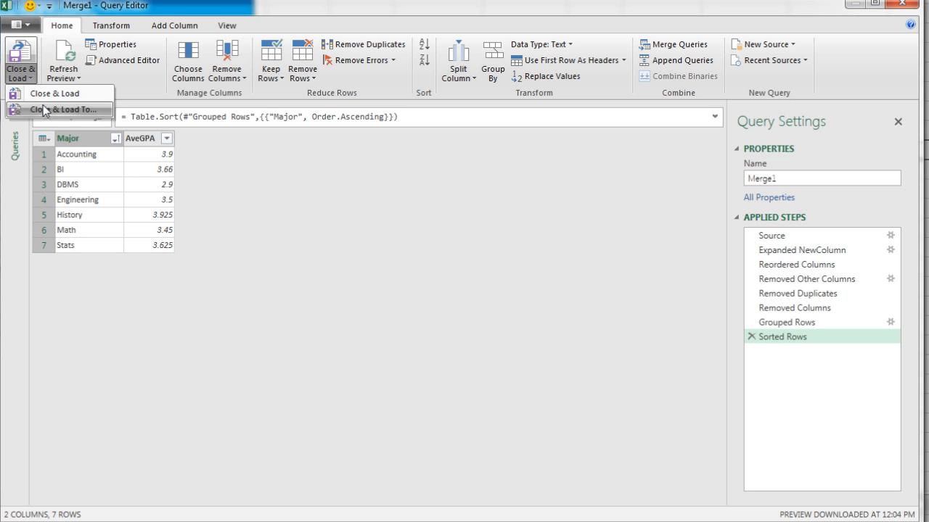
click(45, 110)
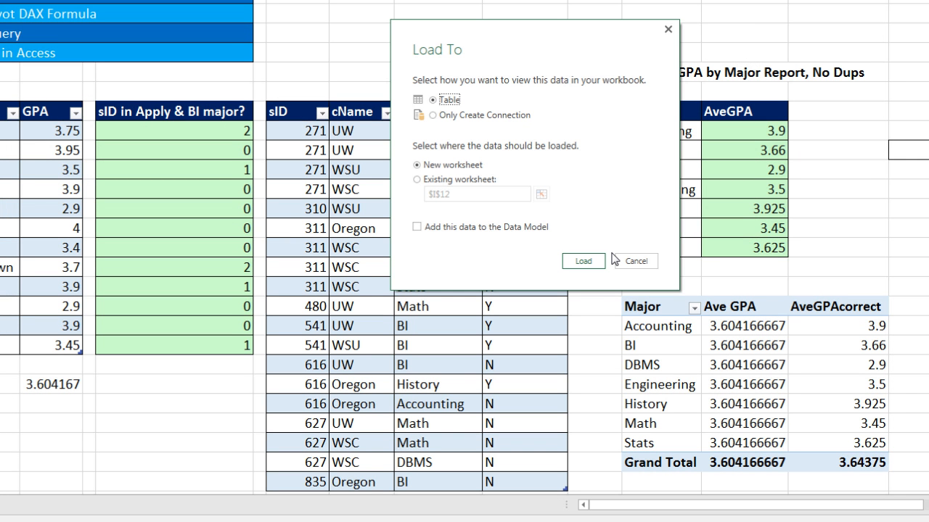
click(422, 181)
click(541, 194)
scroll(906, 384, down, 3)
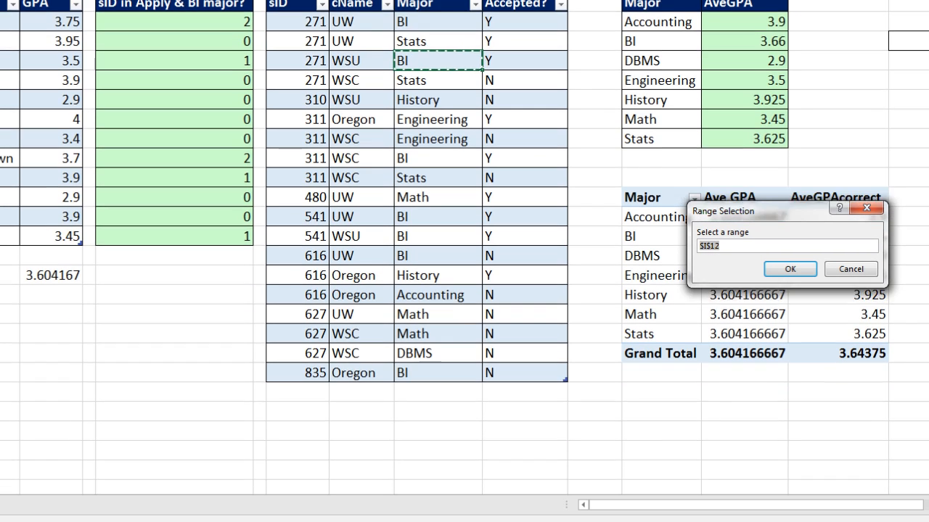
click(650, 366)
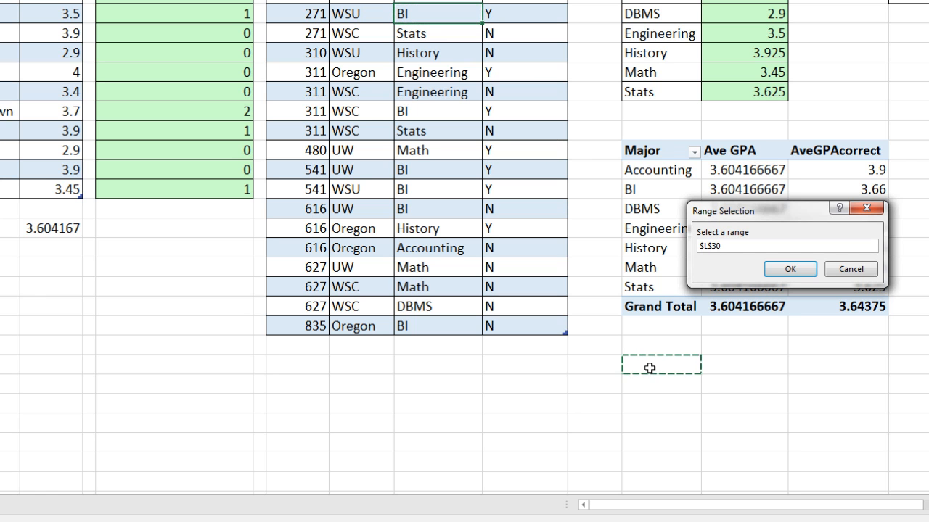
click(790, 269)
click(871, 370)
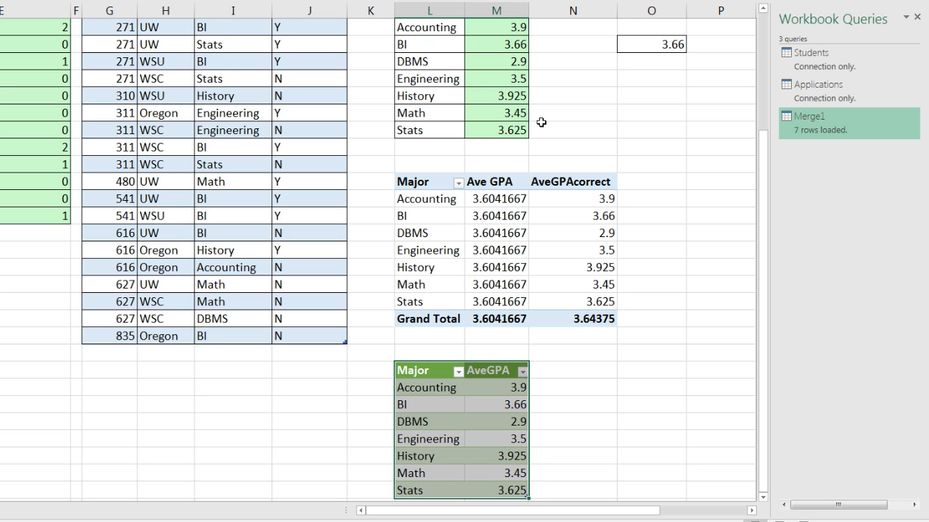
Rename the Merge1 query as AveGPAbyMajor in its query properties
right_click(820, 119)
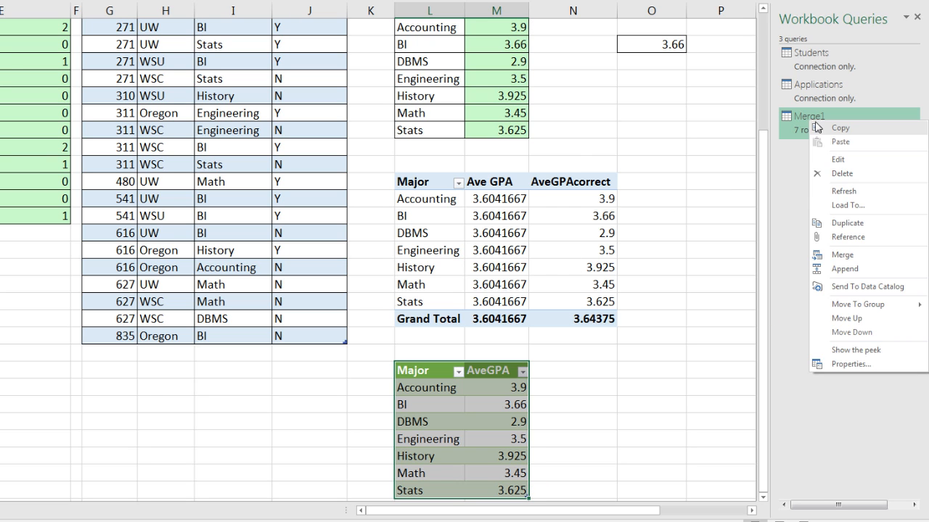
click(833, 365)
drag(278, 128, 719, 182)
drag(629, 215, 578, 214)
text(AveGPAbyMajor)
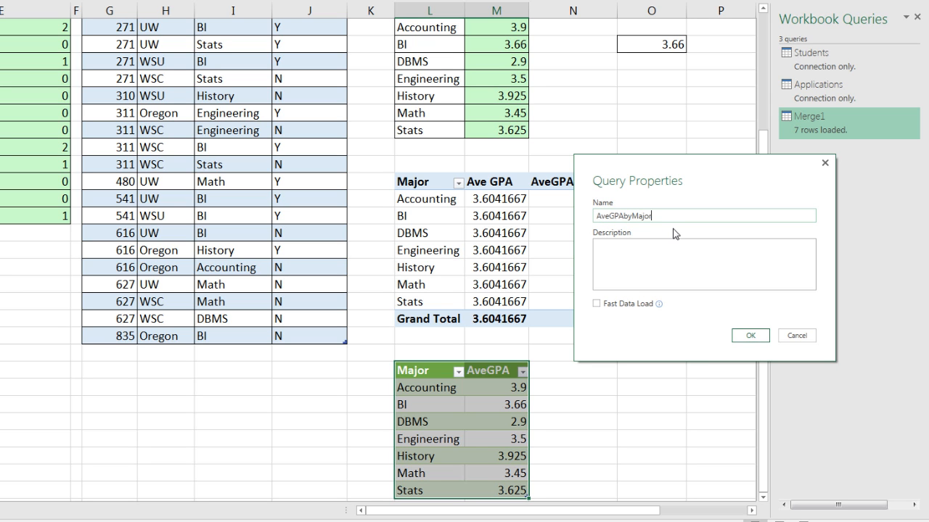
click(751, 335)
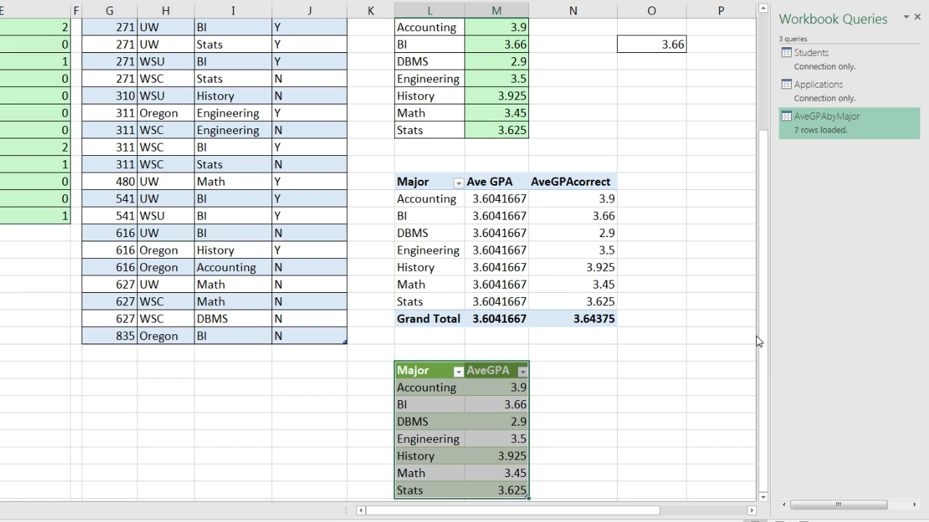
Switch to the Access database EMT1322StudentApplicationsTables, examine the Applications and Students tables, and close both
click(638, 372)
scroll(522, 363, down, 1)
scroll(435, 359, up, 1)
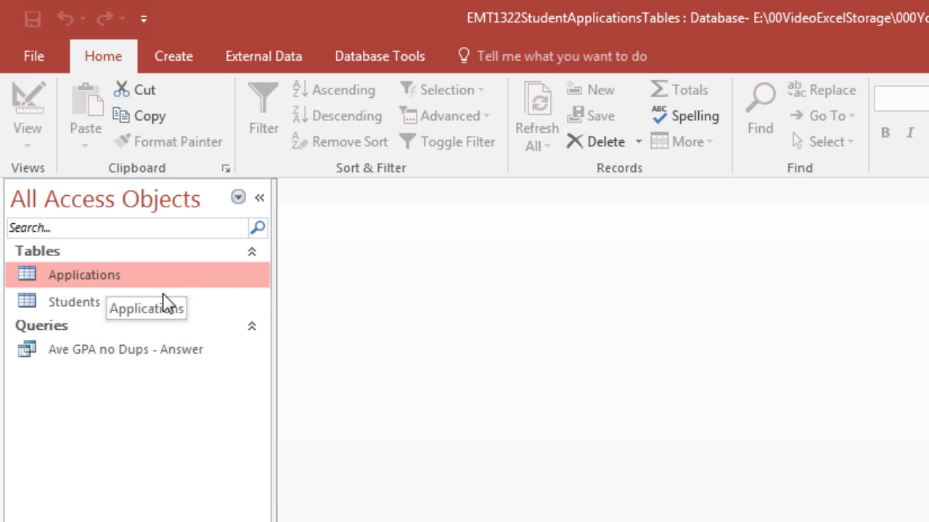
double_click(118, 280)
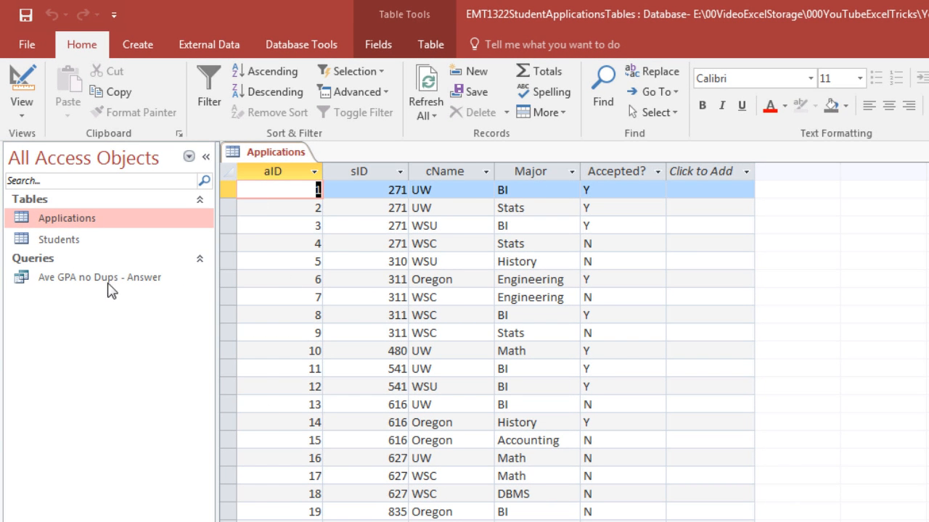
double_click(46, 244)
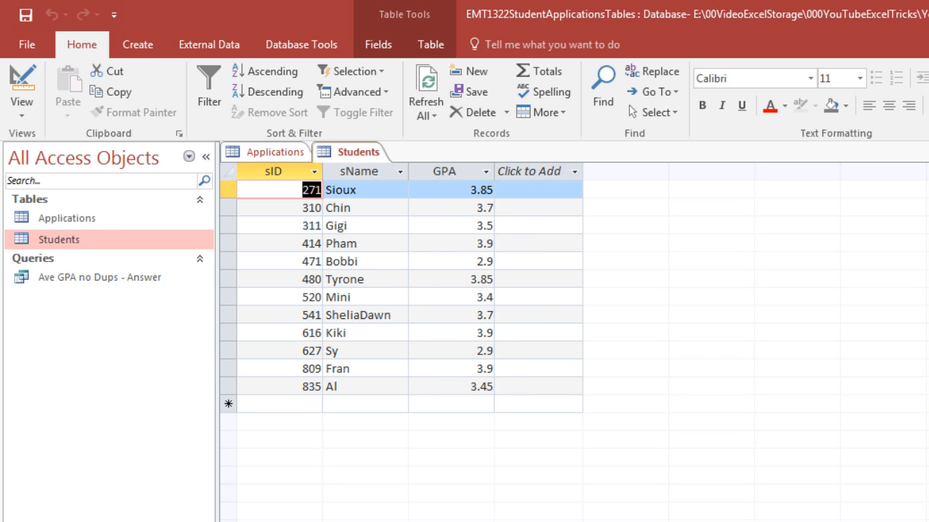
key(ctrl+w)
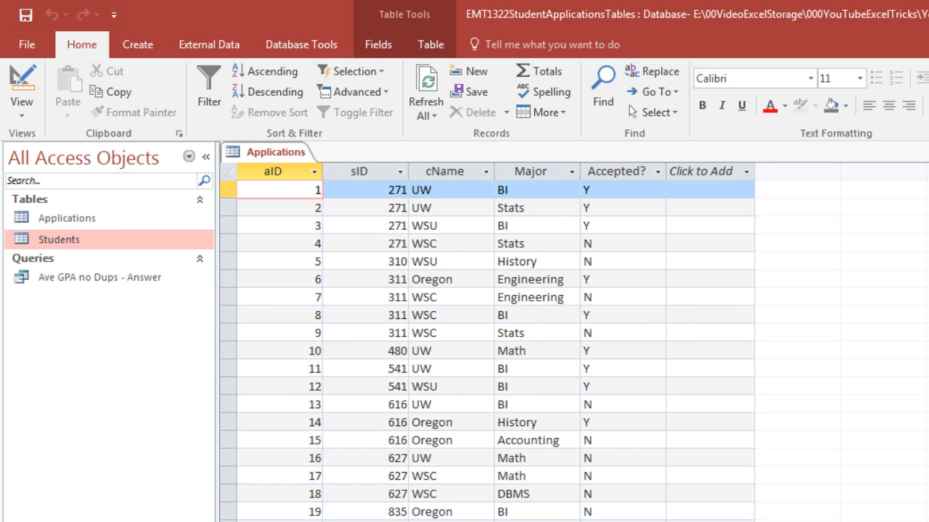
key(ctrl+w)
Create a new query design without adding any tables and show it in SQL view
click(138, 51)
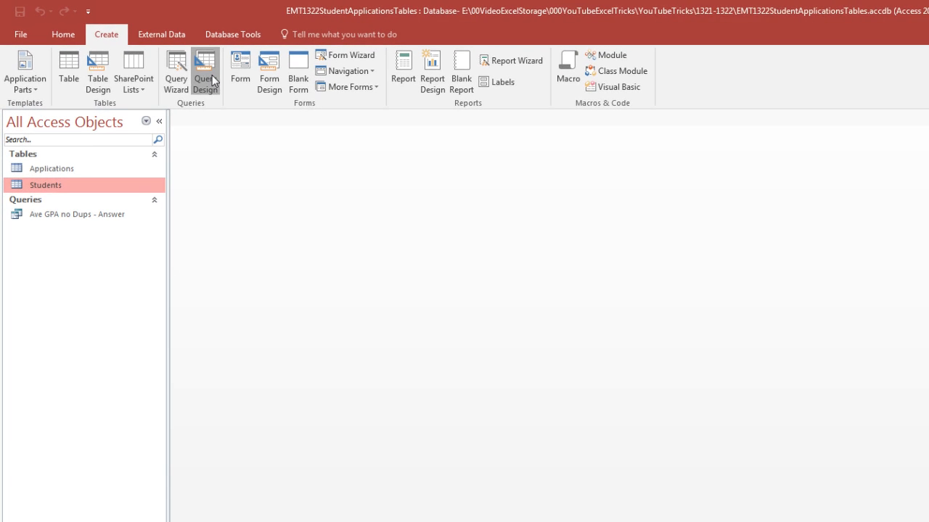
click(212, 81)
key(Escape)
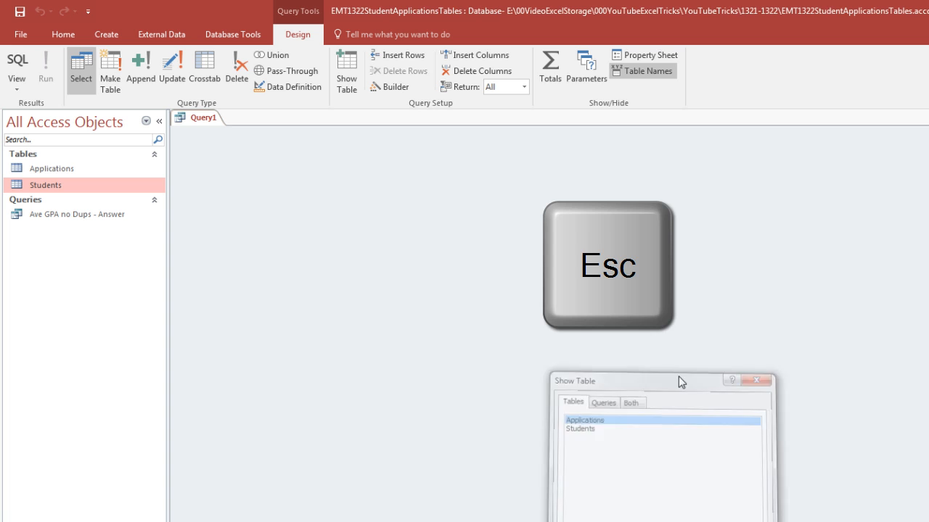
click(18, 64)
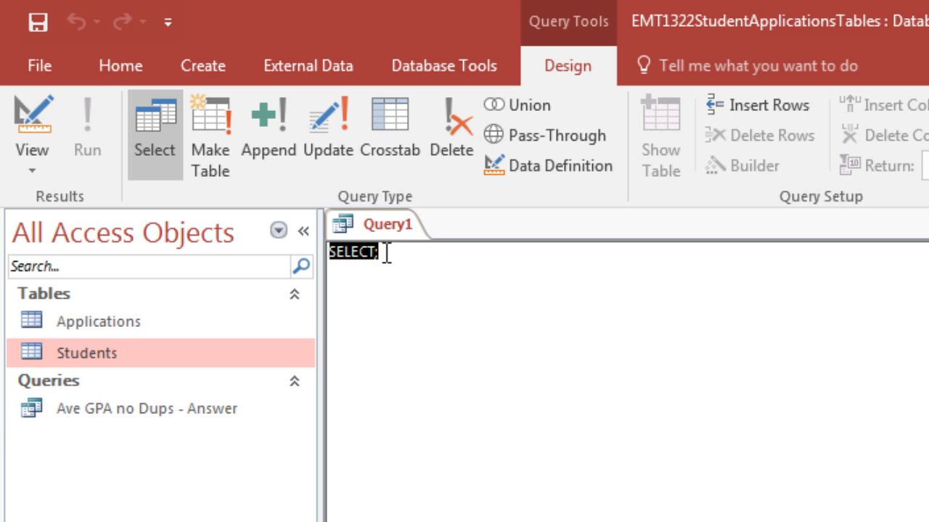
Write the SELECT clause listing the fields major, GPA and Students.sID
click(384, 258)
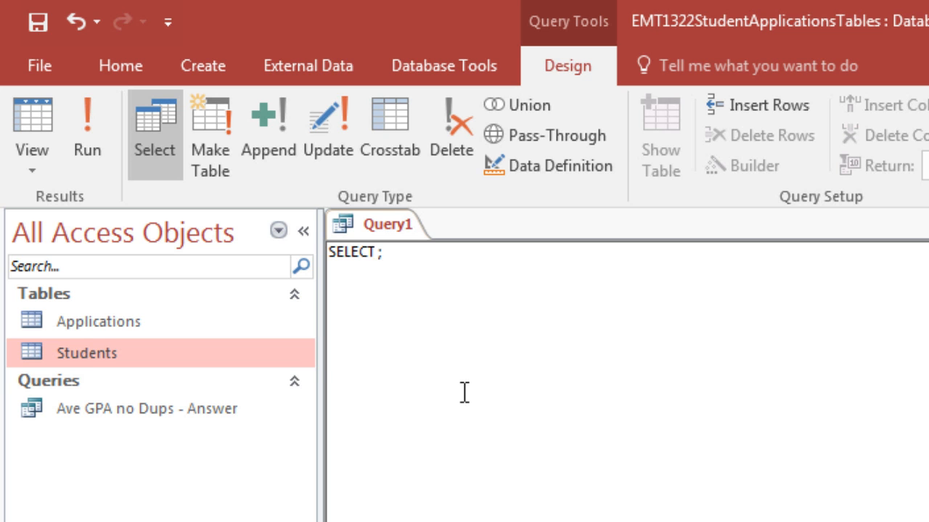
text(maj)
text(or)
text(,)
text( GPA)
text(,)
text( s)
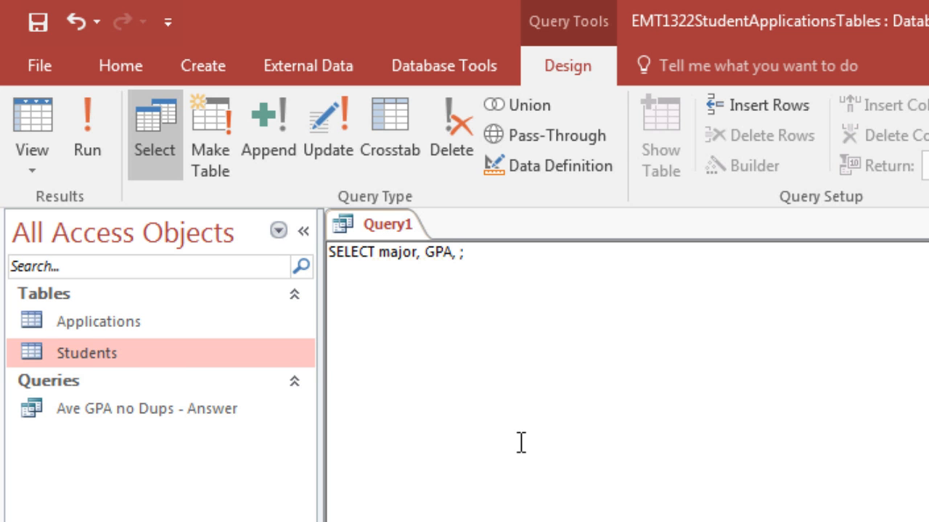
text(ID)
key(Return)
click(462, 252)
text(Students)
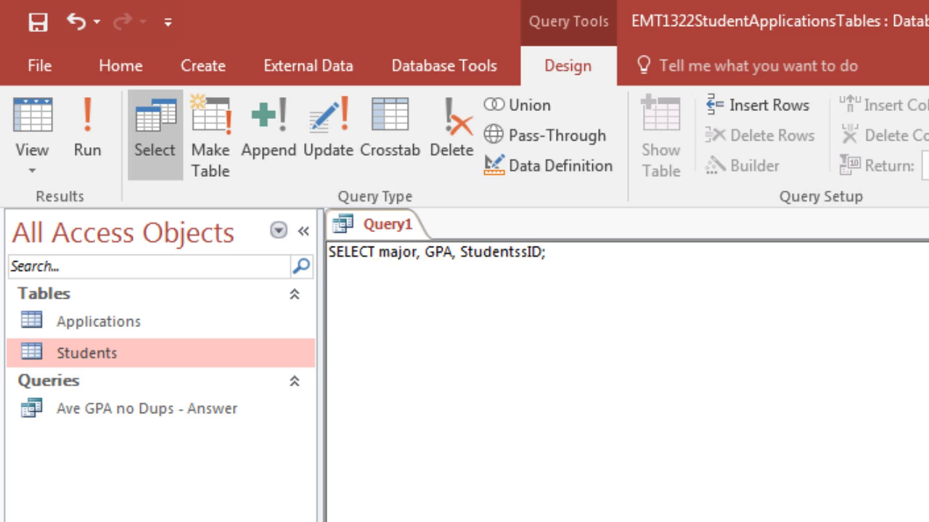
text(.)
Add the clause FROM Students on a new line of the SQL statement
key(Return)
text(FROM )
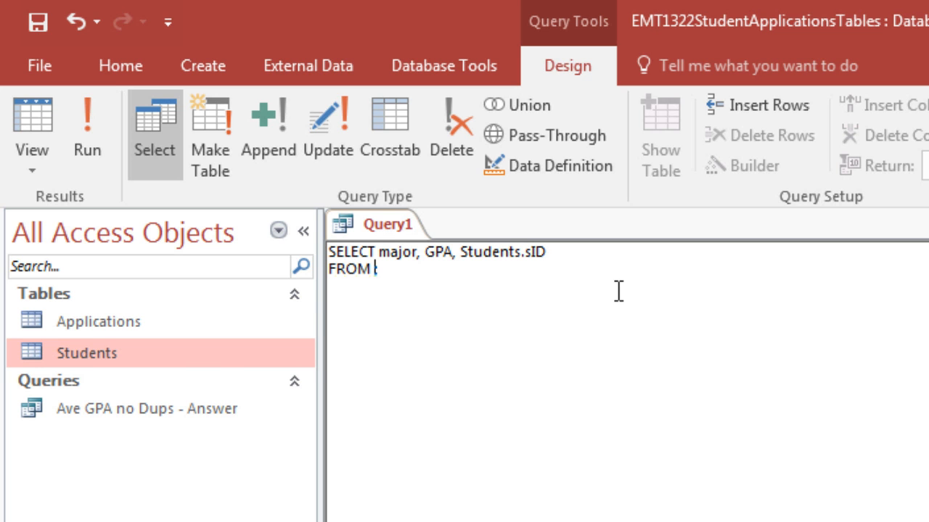
text(Students;)
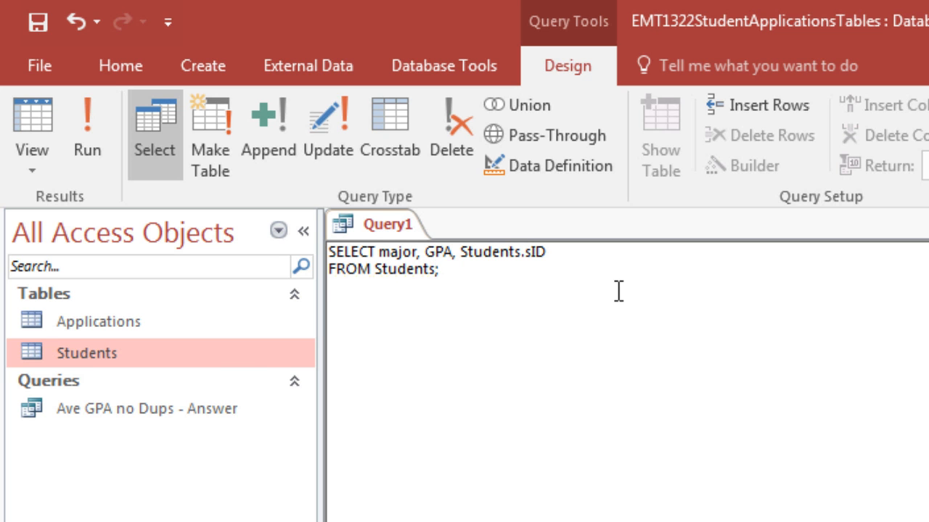
Add an INNER JOIN clause to the Applications table below the FROM line
key(Return)
text(JOIN)
key(Left)
key(Left)
key(Left)
key(Left)
text(INNER)
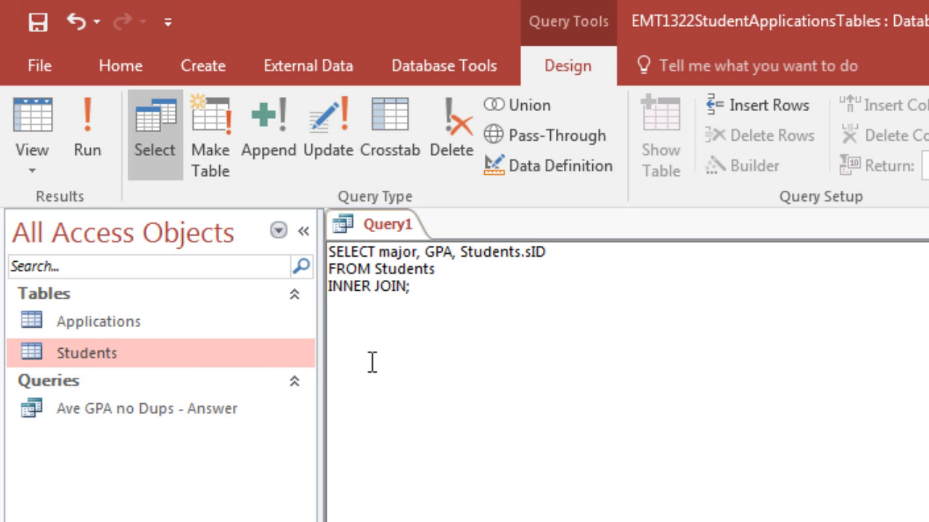
click(405, 289)
text(Applications)
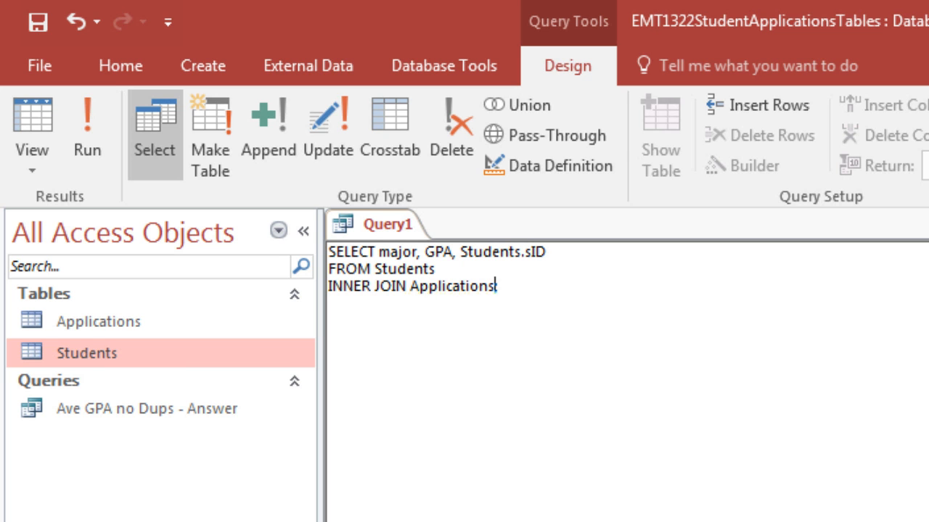
Complete the join with ON Students.sID = Applications.sID; on a new line and view the query results
key(Return)
text(ON)
text(Stunets)
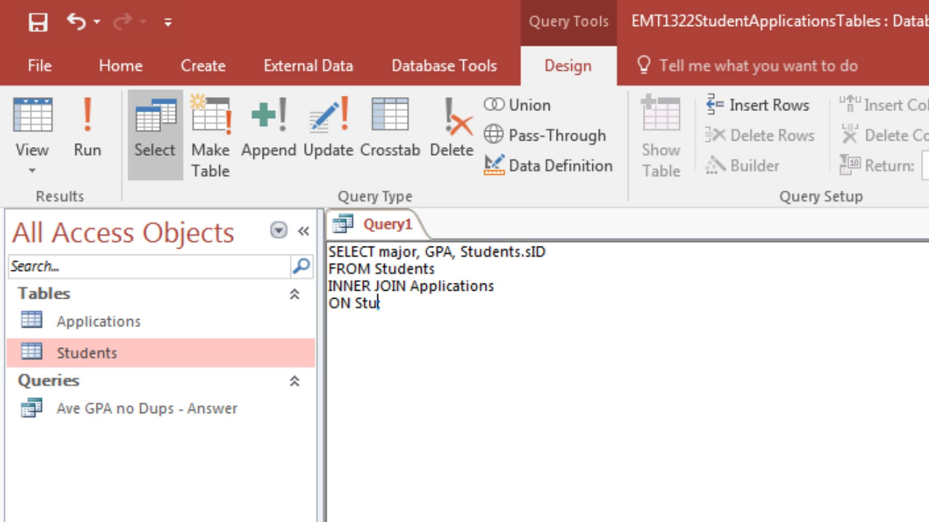
key(BackSpace)
key(BackSpace)
key(BackSpace)
key(BackSpace)
key(BackSpace)
text(dents)
key(Delete)
text(.sID)
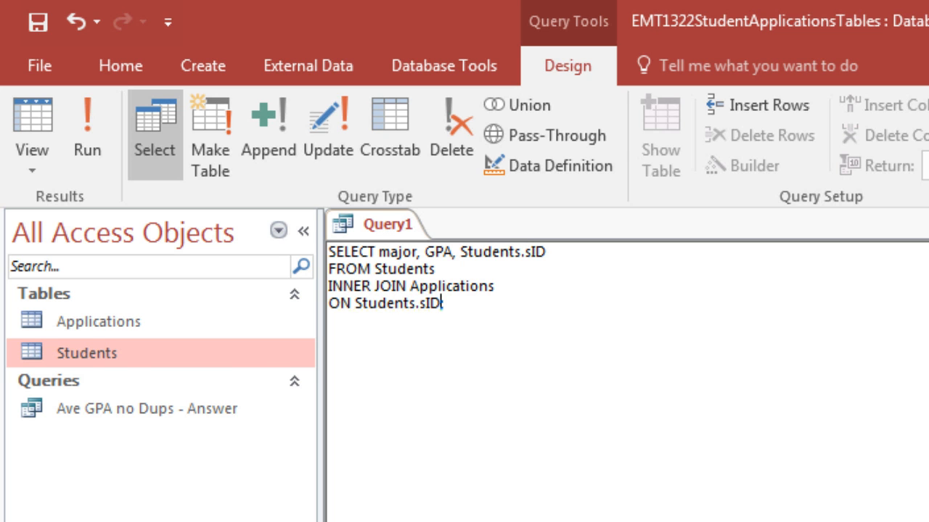
text( = Applications.sID;)
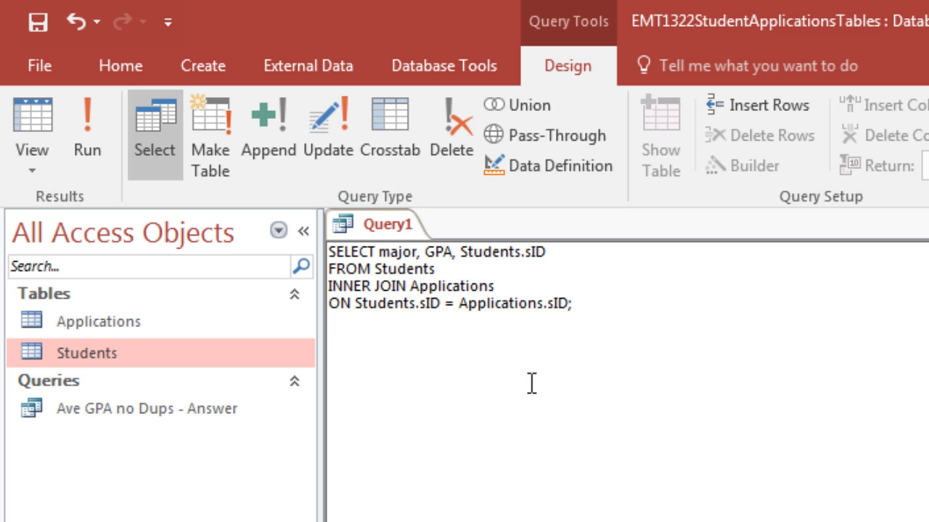
click(31, 130)
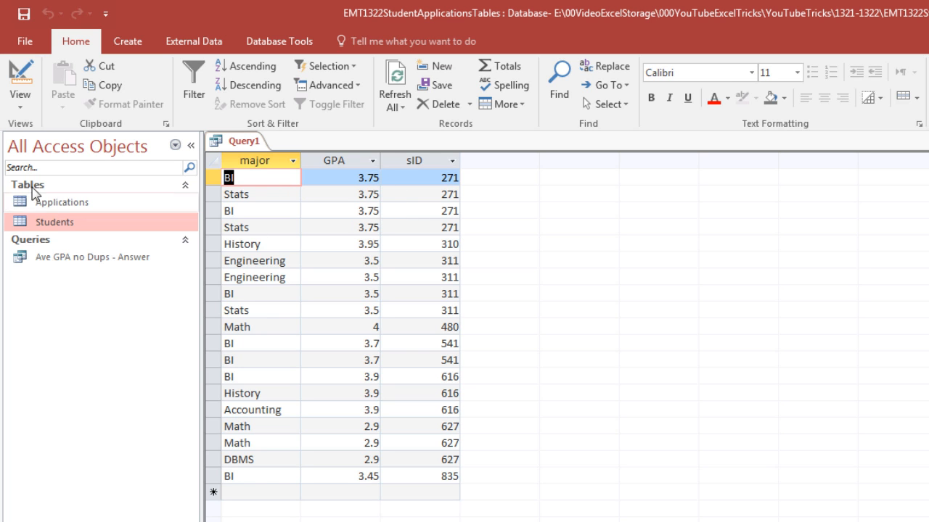
Return to the SQL statement, insert DISTINCT after SELECT, and display the resulting records
click(21, 107)
click(43, 169)
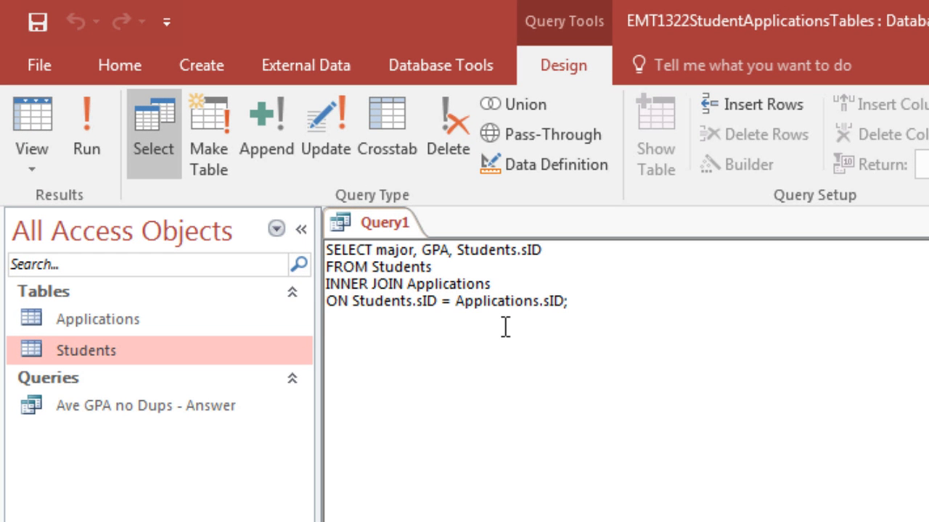
text(DISTIN)
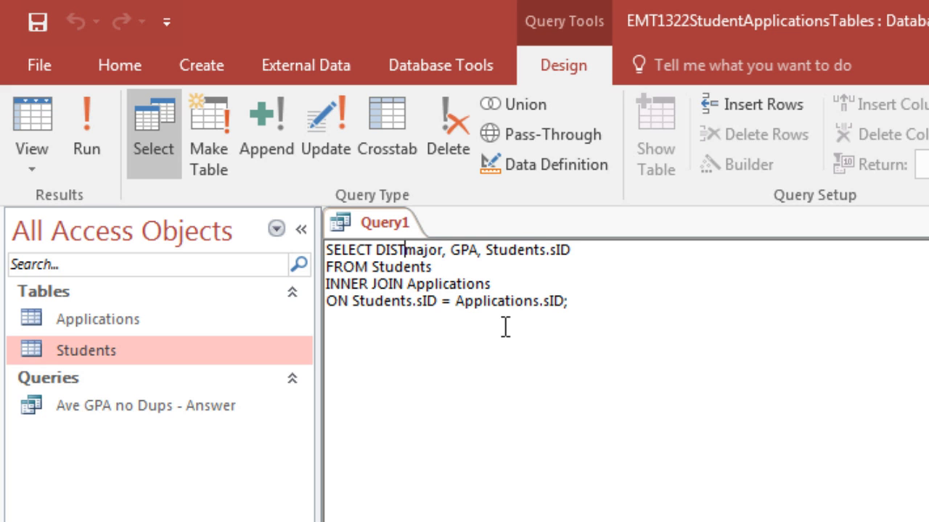
text(CT)
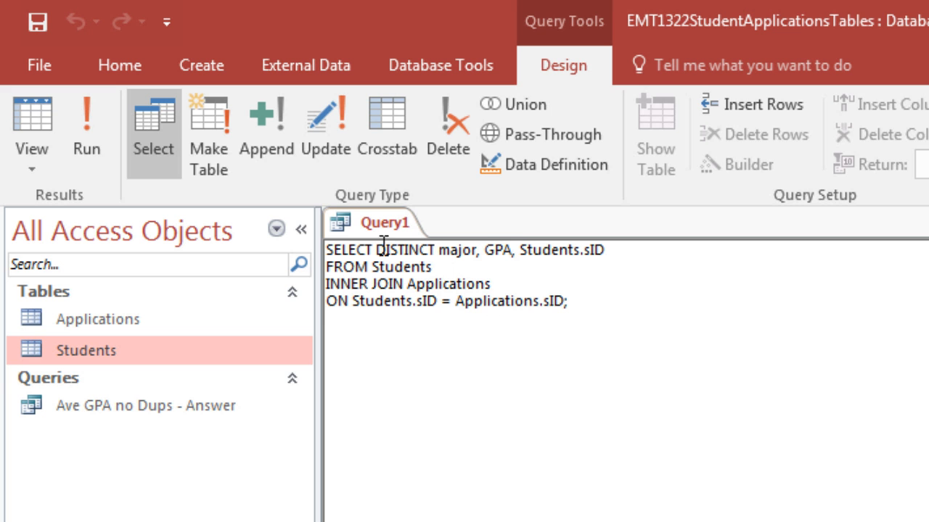
click(29, 112)
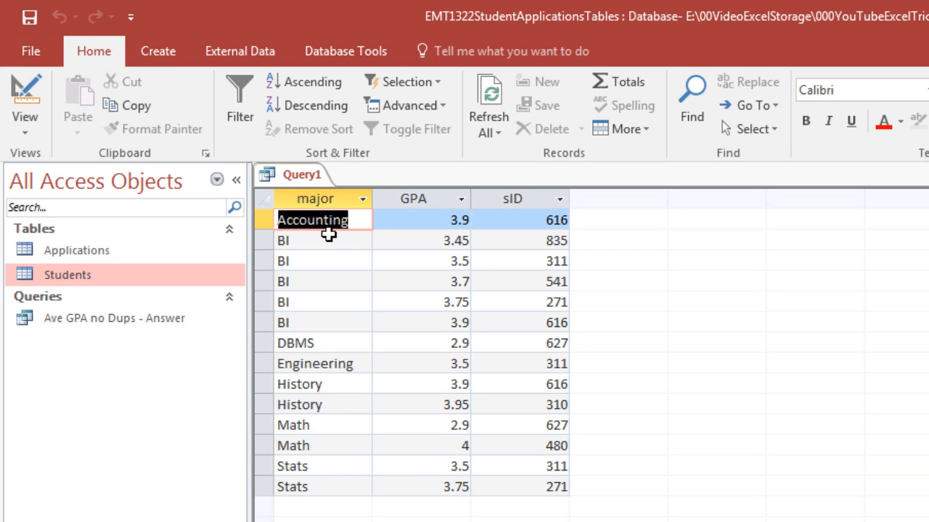
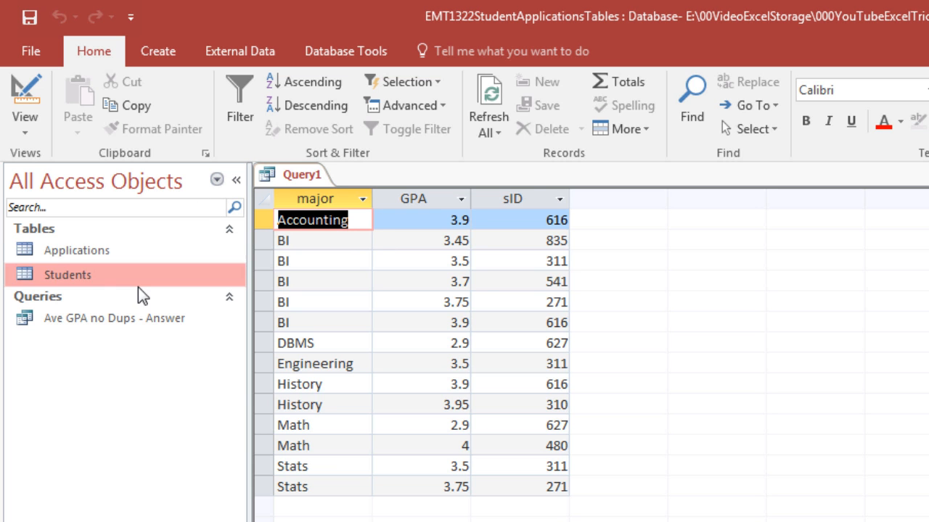
Return to the SQL statement and enclose the whole SELECT DISTINCT query in parentheses with the alias AS B
click(26, 134)
click(41, 214)
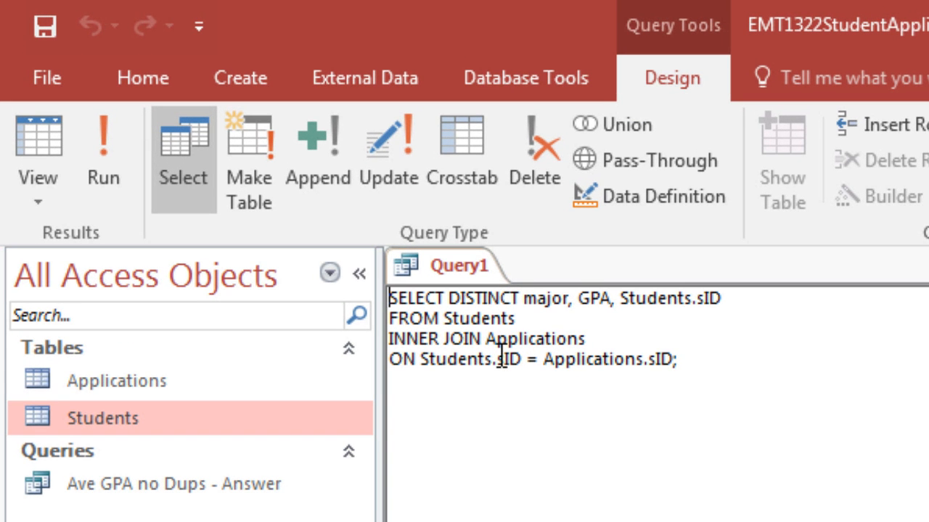
text(()
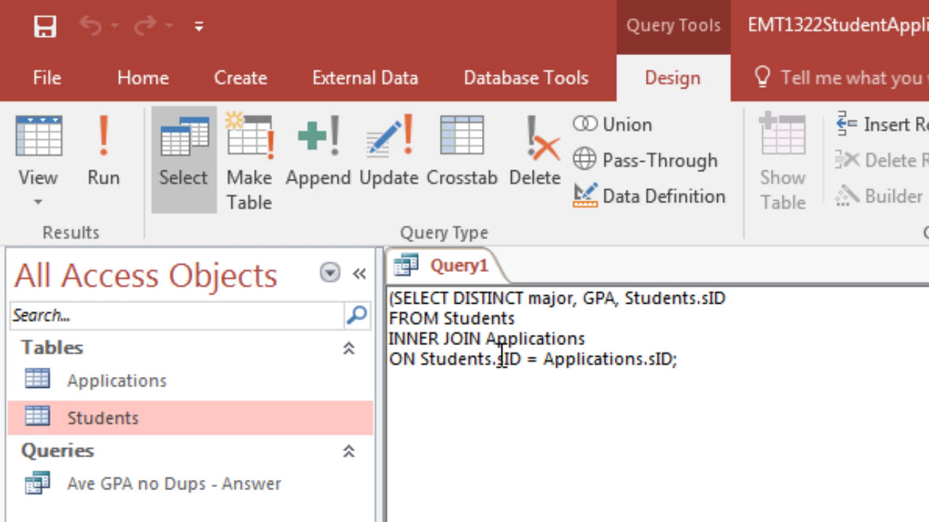
click(675, 363)
text() AS B)
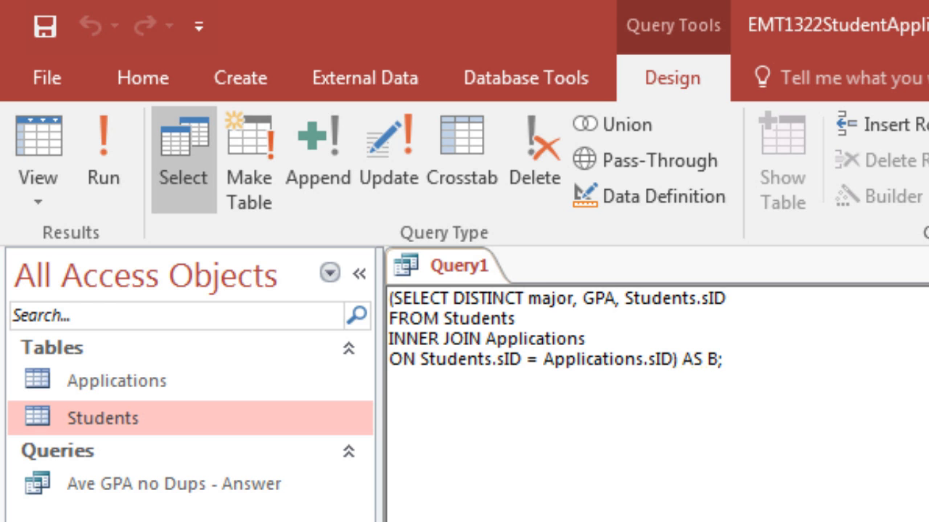
Start an outer query on a new line above the subquery with SELECT B.major
click(392, 297)
key(Return)
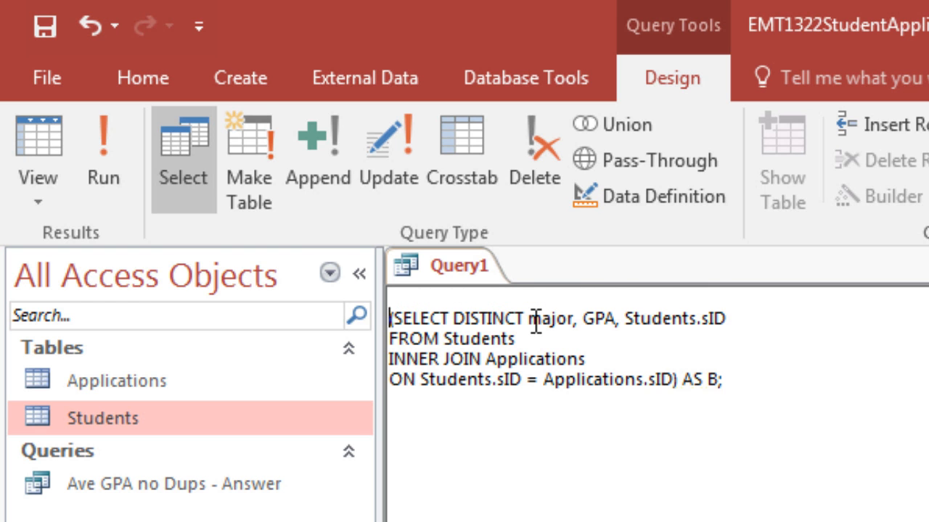
click(496, 293)
text(SELECT)
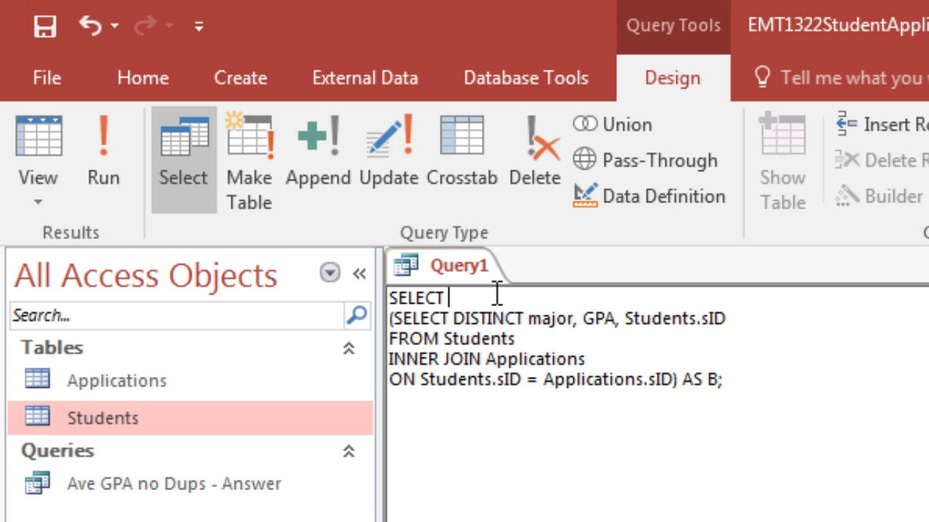
text( major)
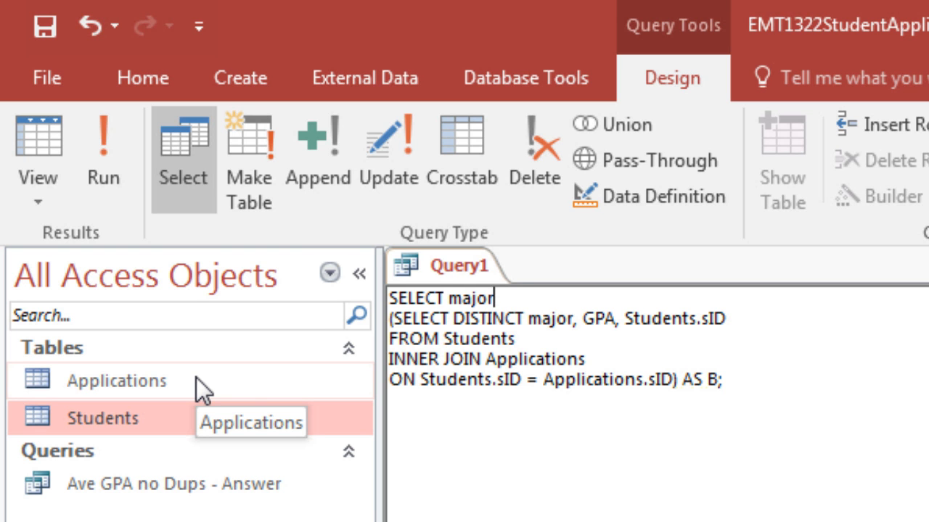
click(448, 299)
text(B)
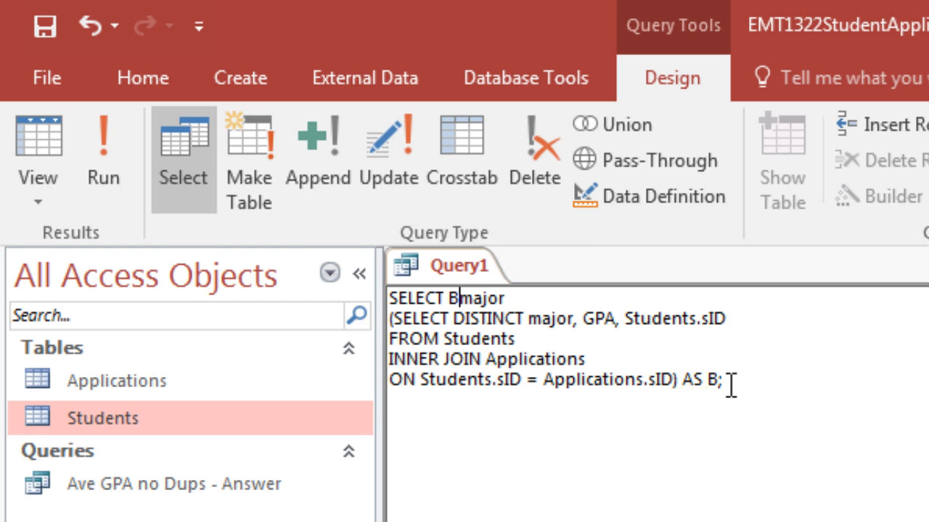
text(.)
click(650, 292)
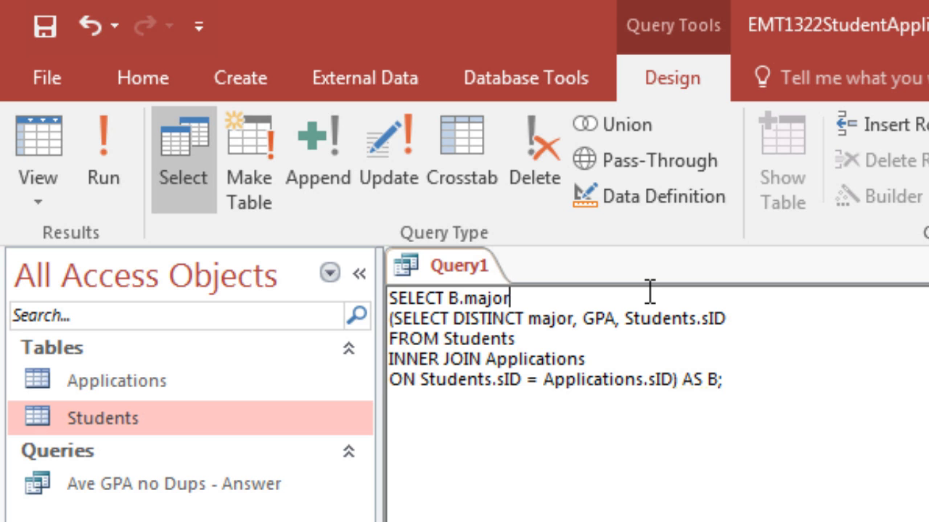
Extend the outer SELECT with AVG(B.GPA) AS AveGPA and add a FROM line above the subquery
text(, AVG(GPA)
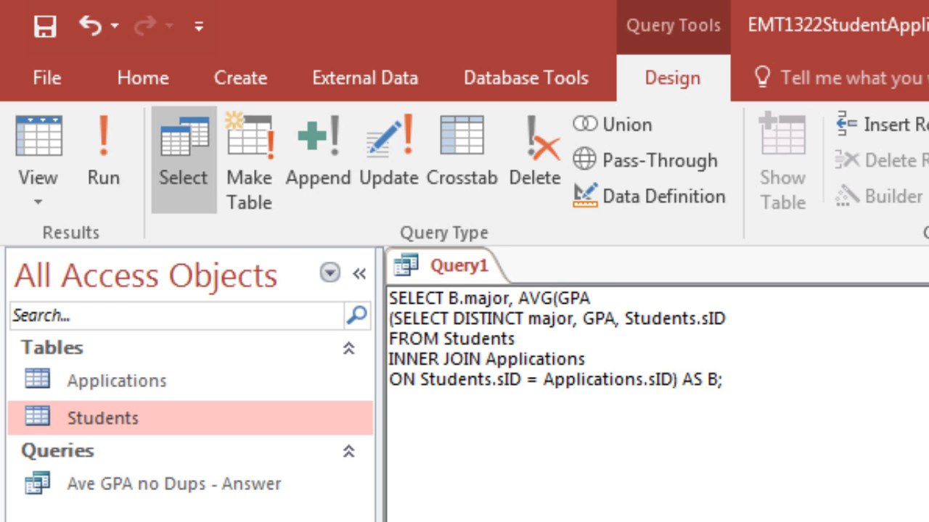
click(564, 294)
text(B.)
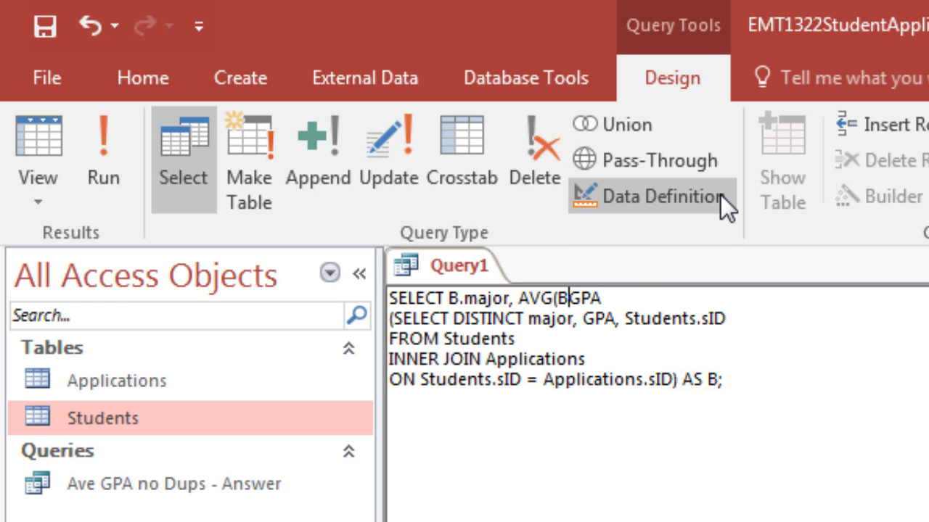
click(669, 289)
text() AS)
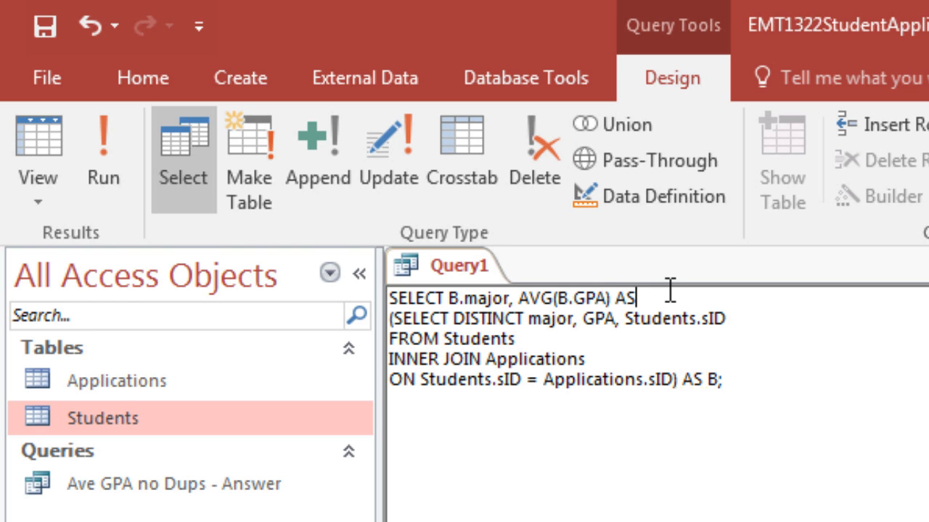
text( AveGPA)
key(Return)
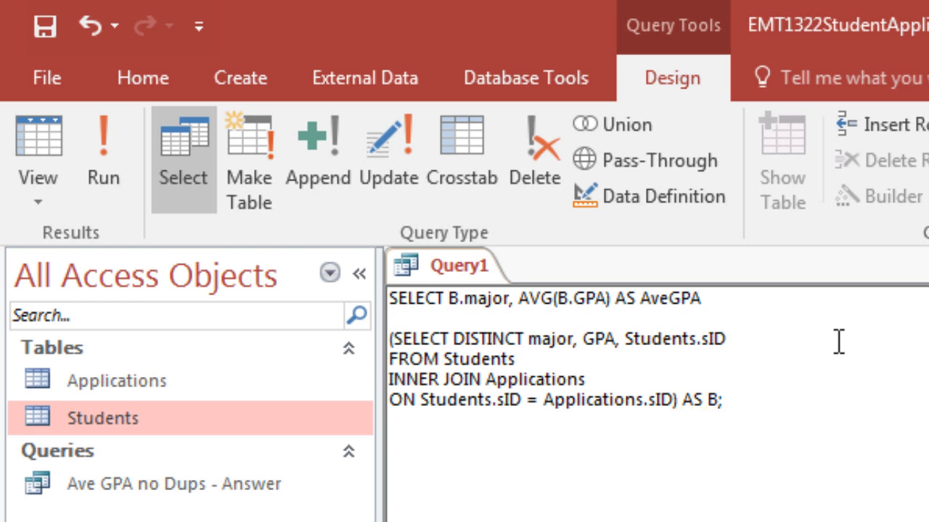
text(FROM)
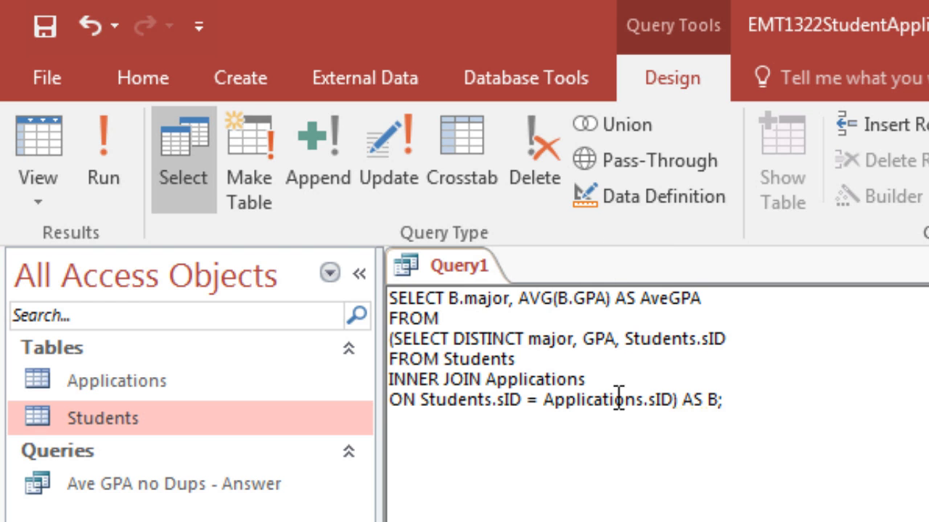
Add GROUP BY B.major; on a new line after the subquery alias and view the query results
click(722, 405)
key(Return)
text(GROU)
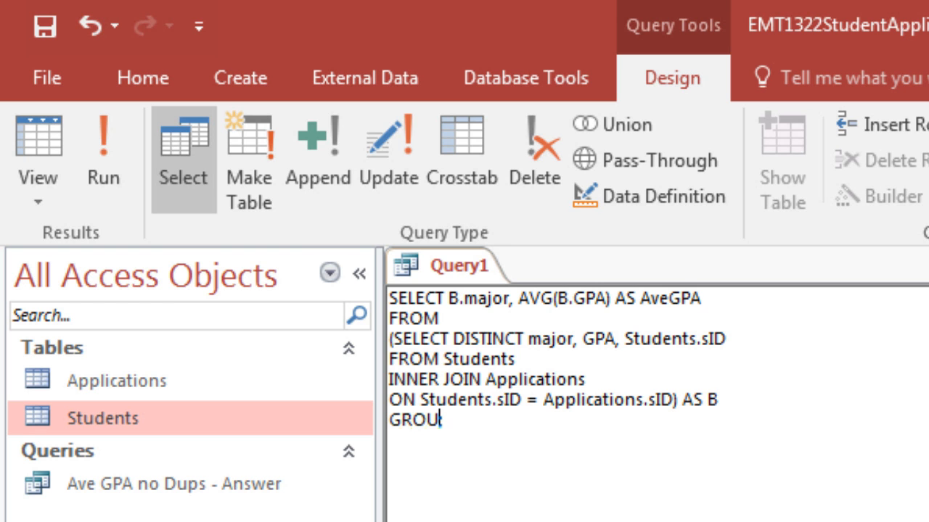
text(P BY B.major)
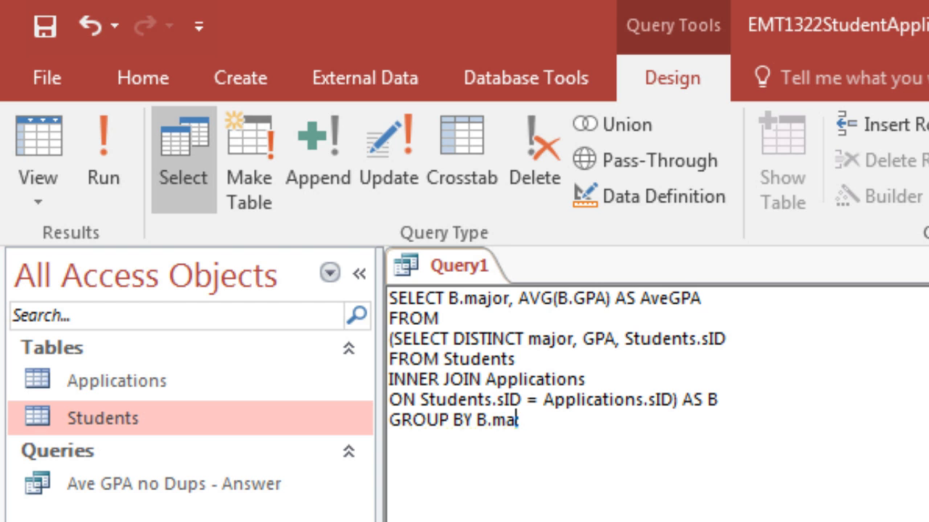
text(r)
click(542, 424)
key(BackSpace)
text(;)
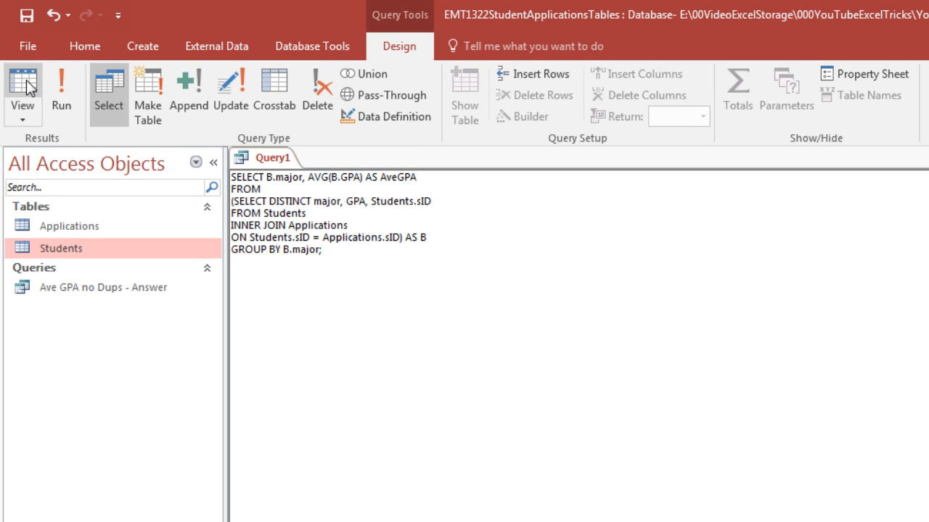
click(26, 86)
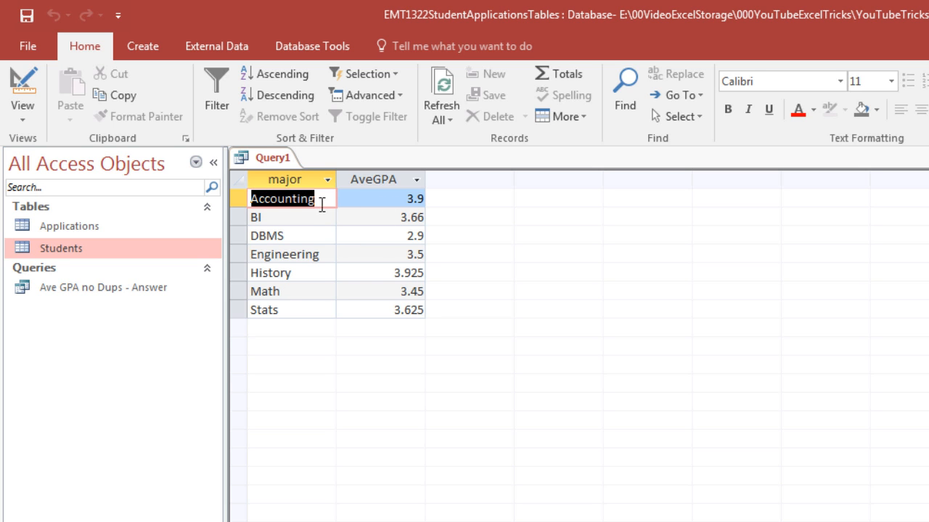
Return to the SQL statement, add ORDER BY B.major; below the GROUP BY line, and view the results
click(26, 125)
click(48, 186)
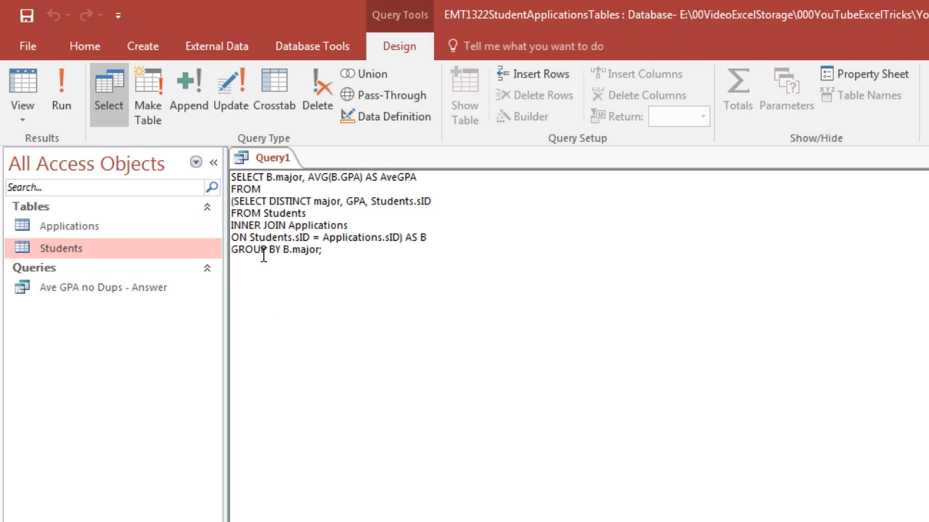
text(;)
key(Return)
text(ORDE BY)
key(BackSpace)
key(BackSpace)
key(BackSpace)
text(R BY)
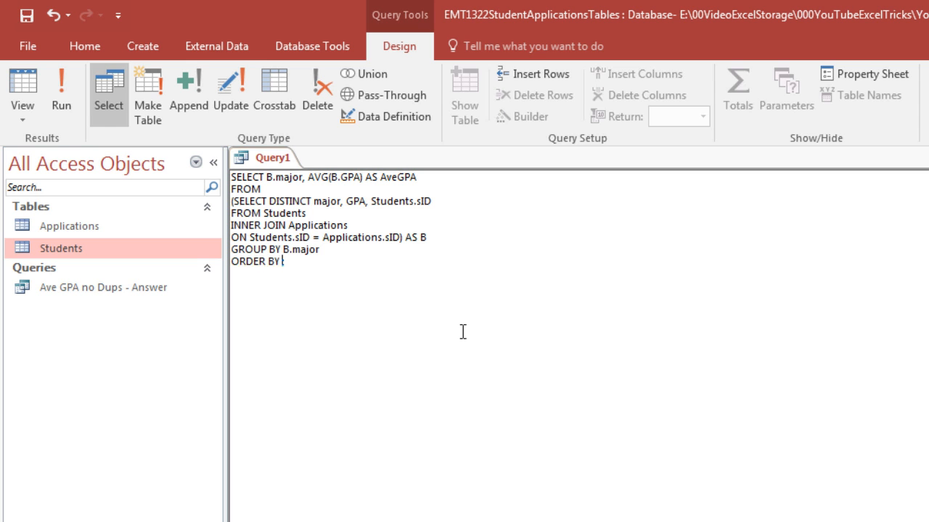
text( B.major;)
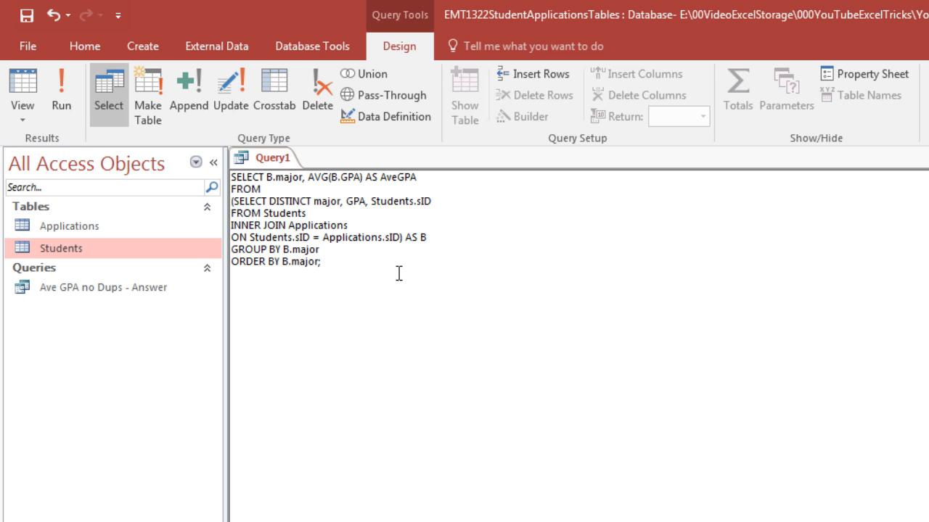
click(41, 81)
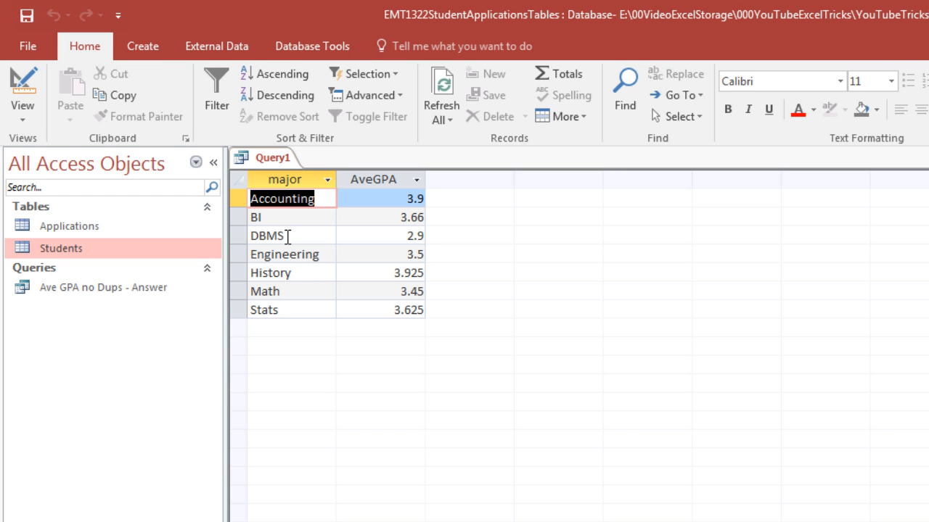
Return to the SQL statement, save the query as Ave GPA by Major, and display its results
click(18, 123)
click(42, 189)
key(ctrl+s)
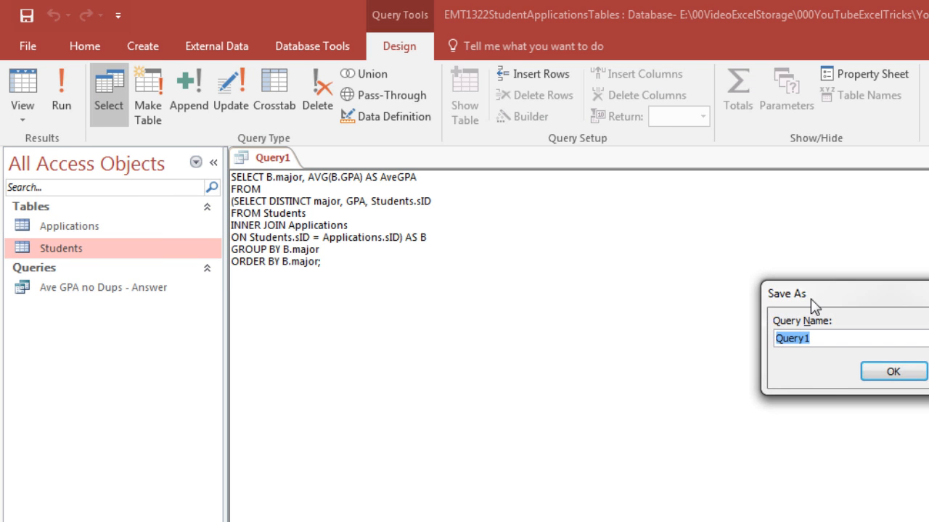
drag(811, 299, 309, 334)
text(Ave GPA by Major)
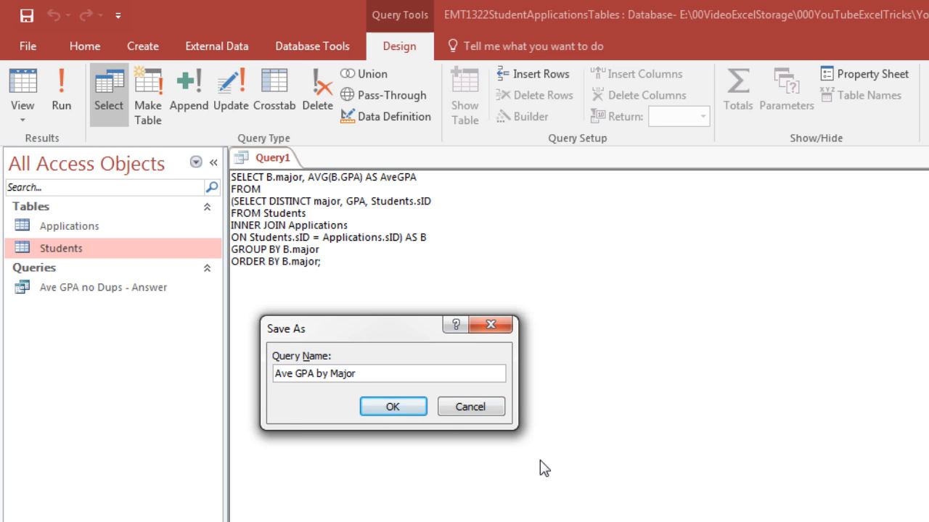
click(395, 406)
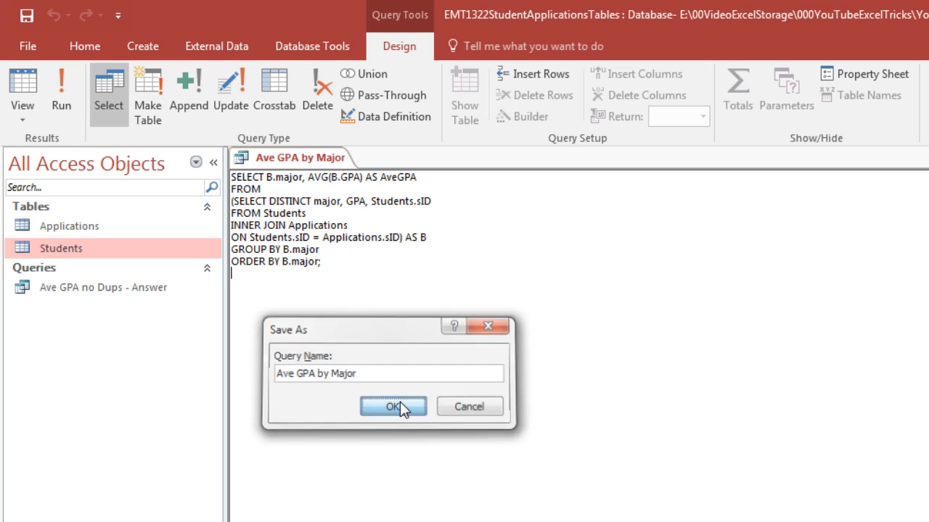
click(17, 77)
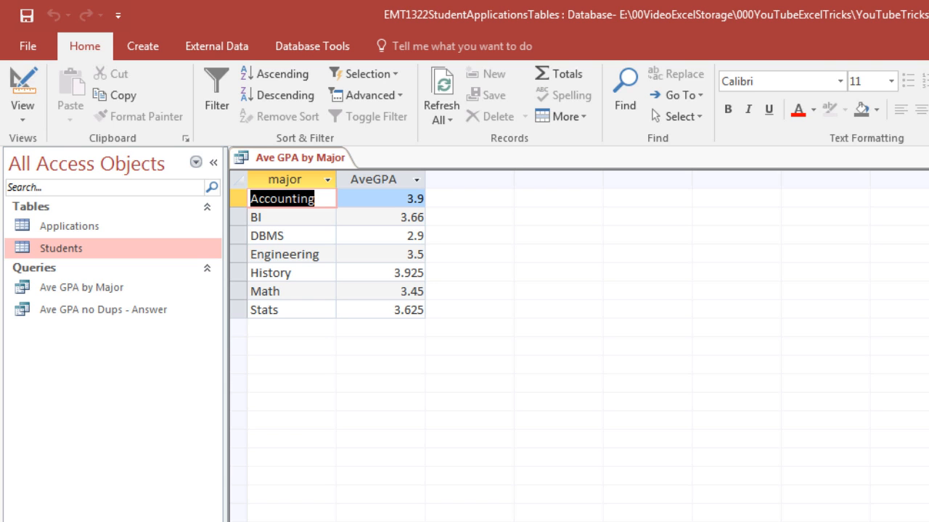
Close the Ave GPA by Major query and reopen it in Design View to review its SQL statement
click(922, 83)
right_click(51, 151)
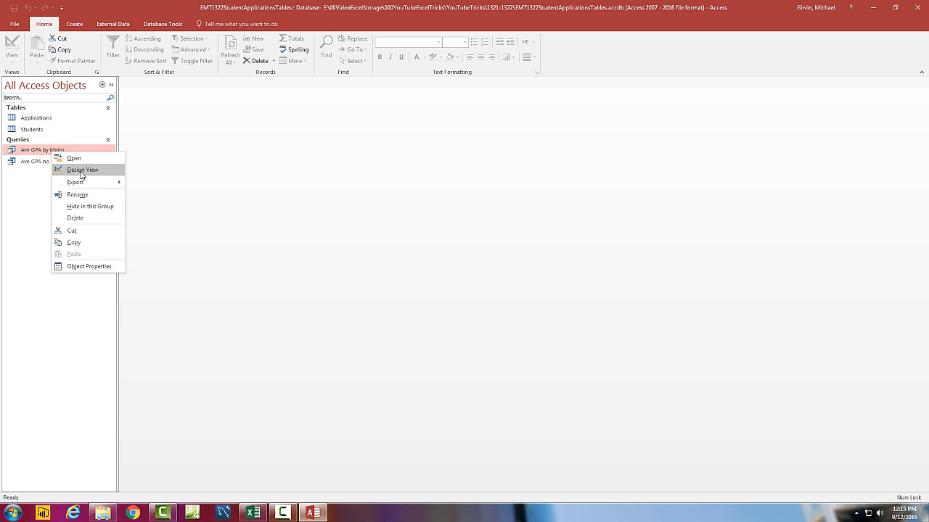
click(81, 170)
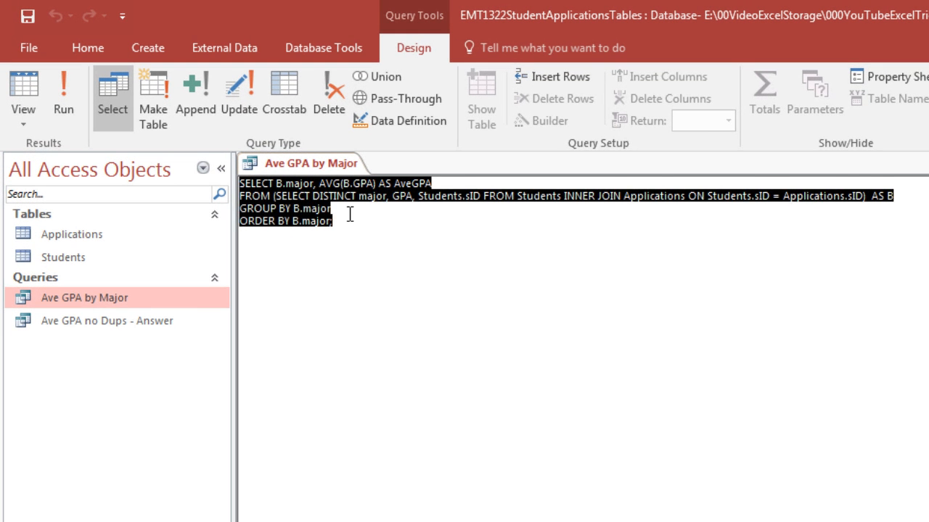
click(349, 214)
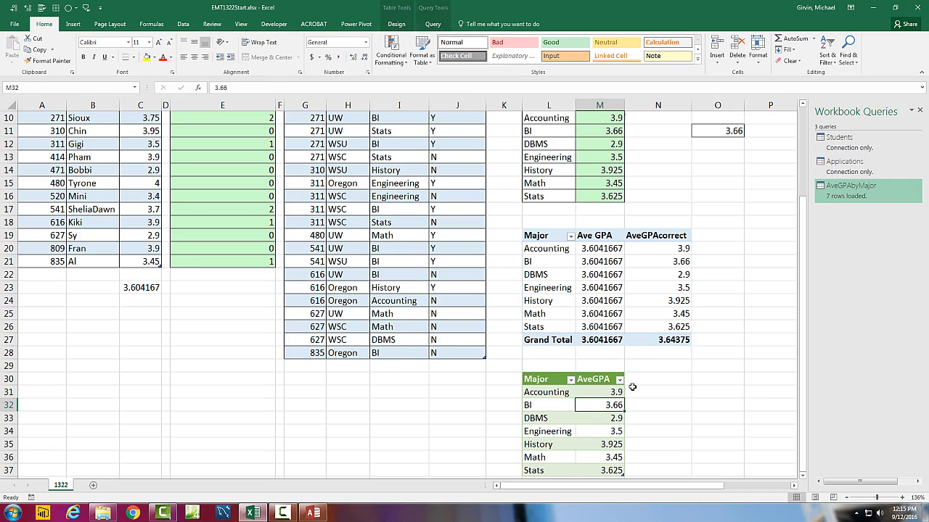
In the Excel workbook, examine the PivotTable's DAX measures and select the Engineering value in the AveGPAcorrect column
click(604, 276)
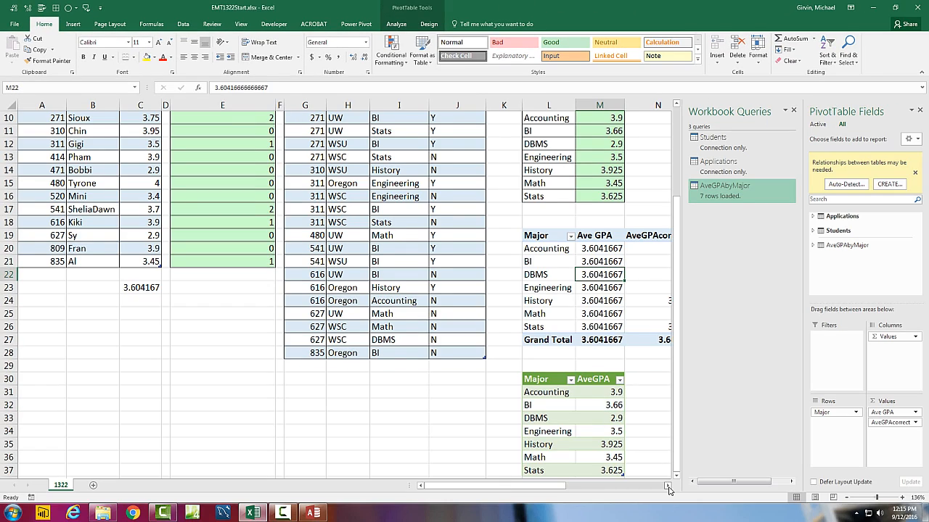
click(666, 485)
click(667, 485)
click(667, 485)
click(499, 289)
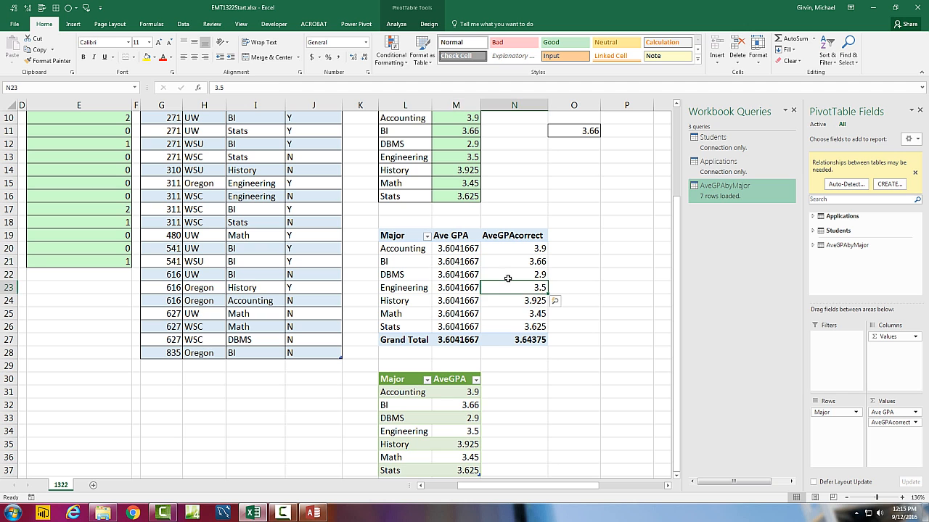
Open the Accounting AveGPA array formula in the Average GPA by Major report to examine the ranges it references
click(677, 105)
click(676, 105)
click(677, 104)
click(677, 104)
click(678, 104)
click(678, 104)
click(677, 104)
click(678, 104)
click(677, 105)
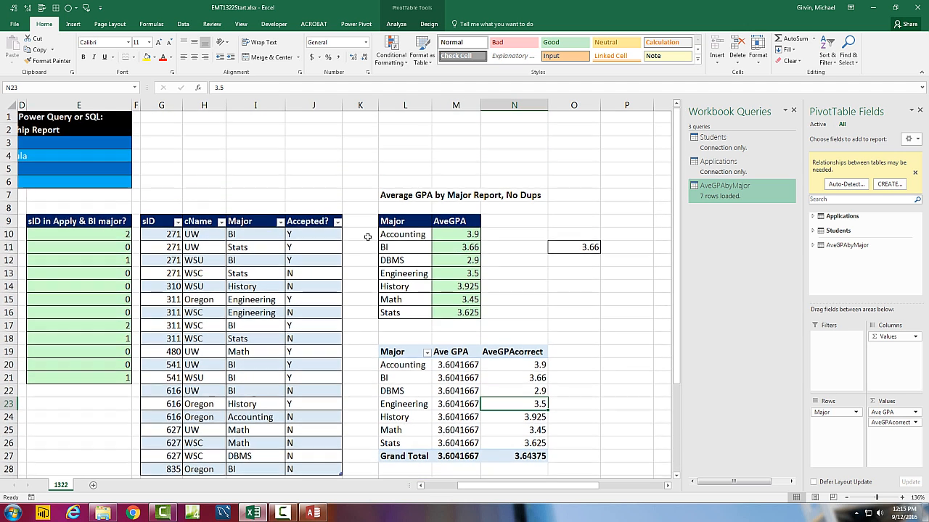
double_click(456, 237)
drag(555, 485, 514, 484)
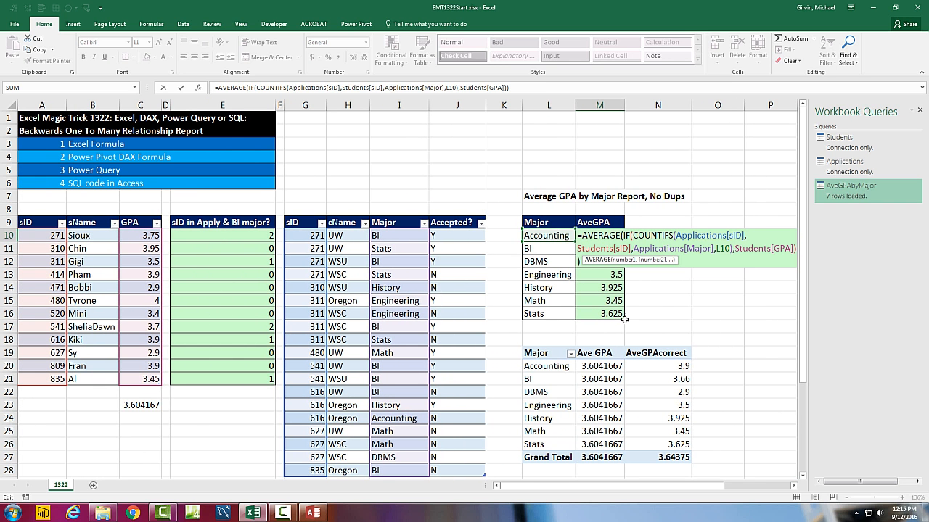